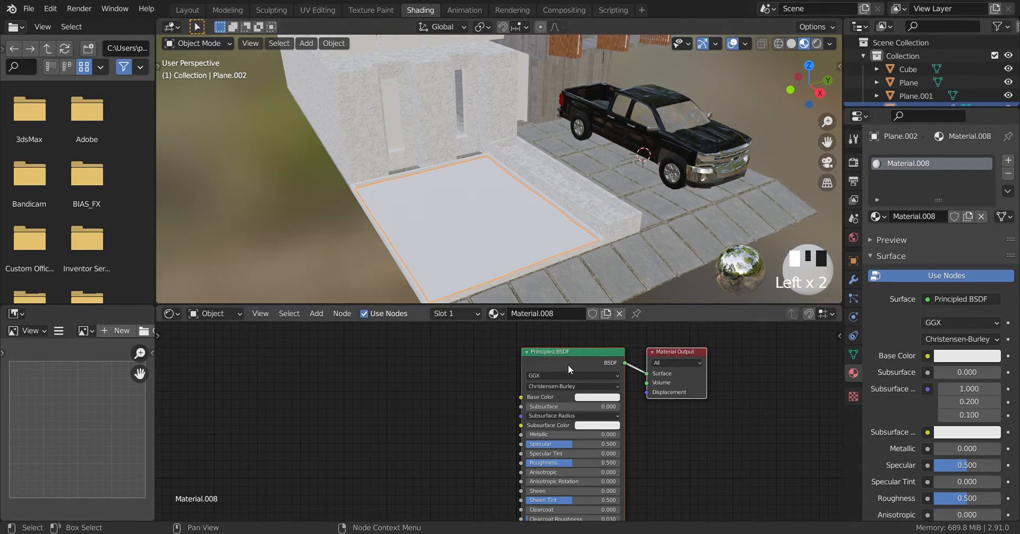
Load the TexturesCom grass maps onto the lawn plane's Principled BSDF with the Principled Texture Setup
click(582, 347)
click(581, 349)
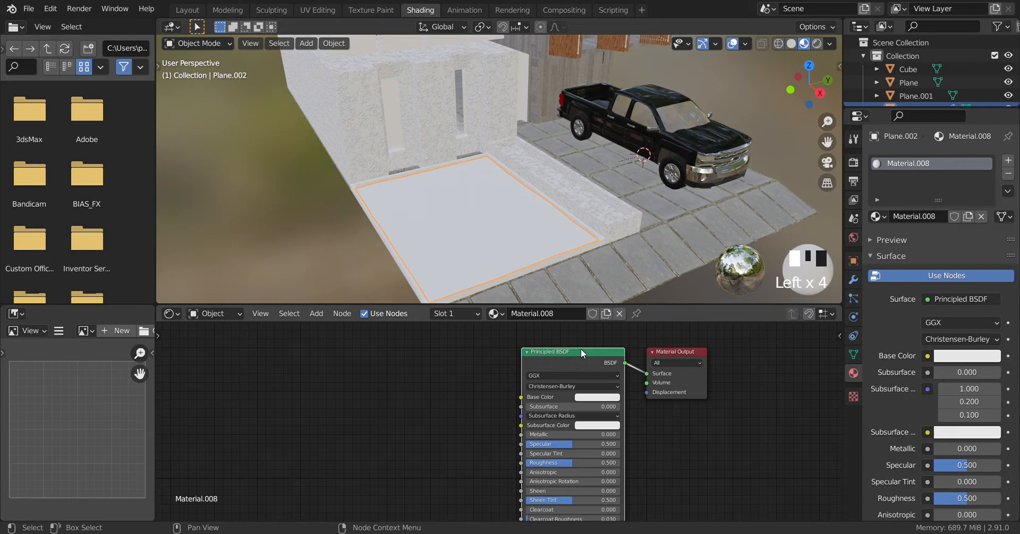
key(ctrl+shift+t)
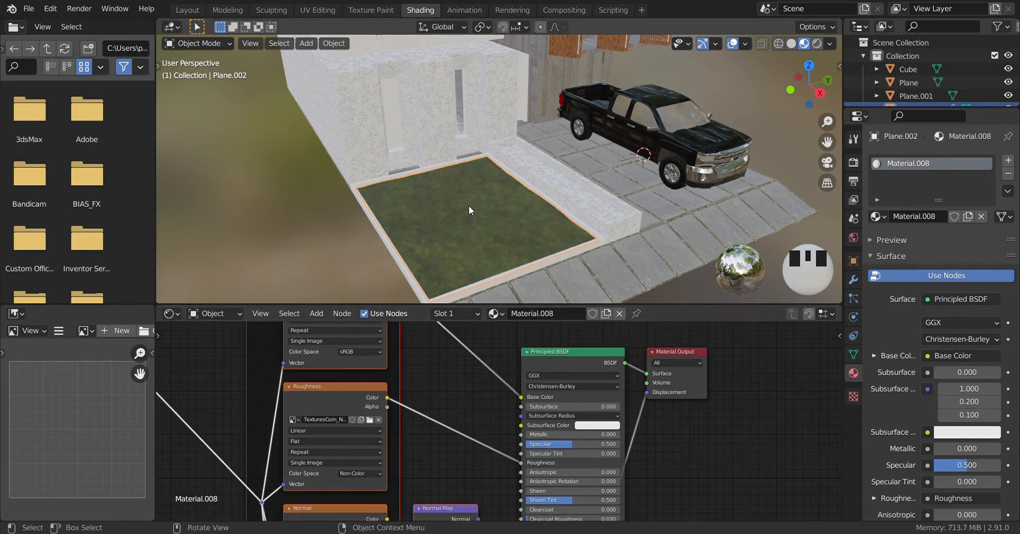
Delete the Displacement vector node from the lawn material, keeping the Displacement image texture
shift+middle_drag(470, 205, 495, 154)
scroll(492, 160, up, 4)
scroll(492, 164, down, 1)
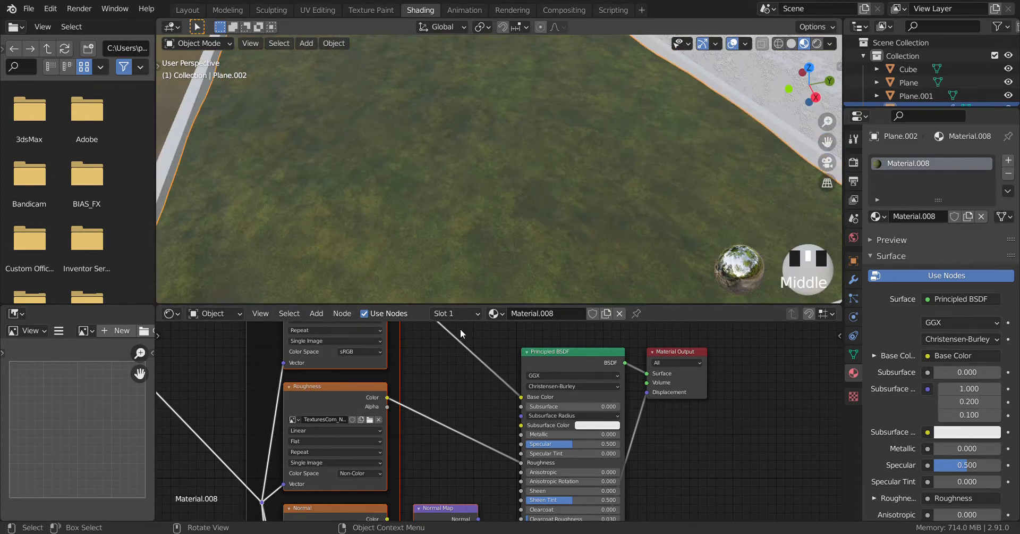
scroll(464, 429, down, 2)
middle_drag(467, 442, 473, 314)
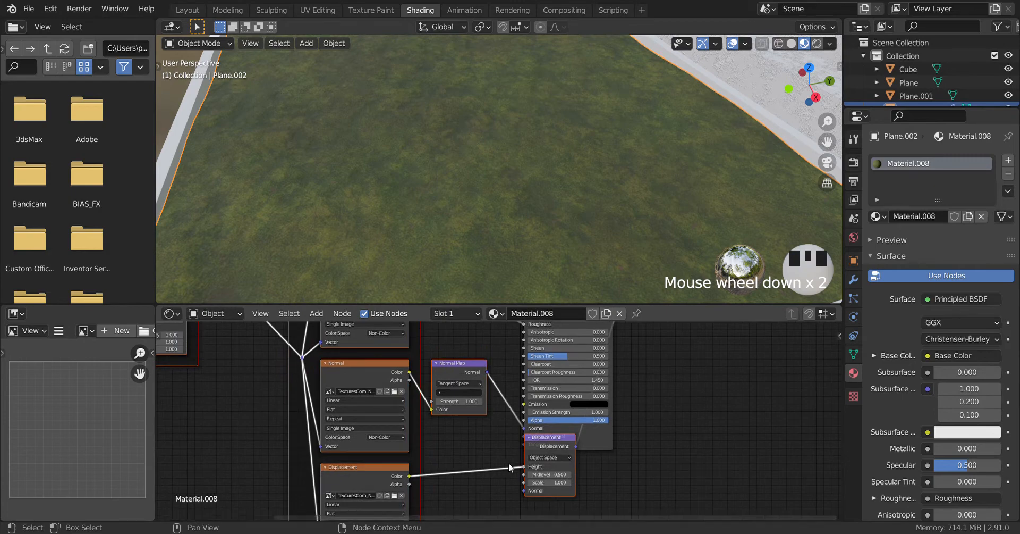
click(616, 488)
click(564, 494)
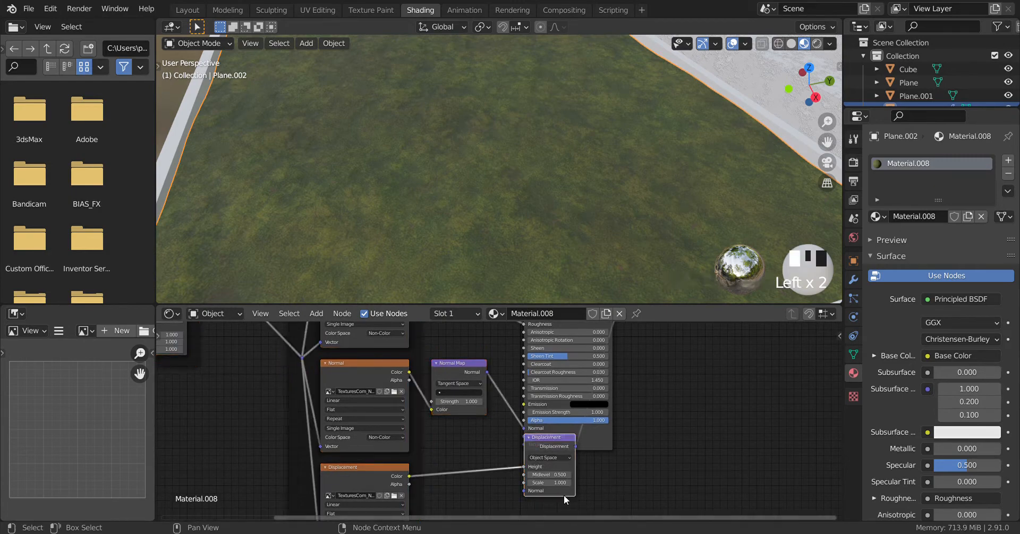
key(Delete)
Add a Bump node fed by the Displacement texture's color as Height and the Normal Map as Normal, and link it to the shader's Normal
key(shift+a)
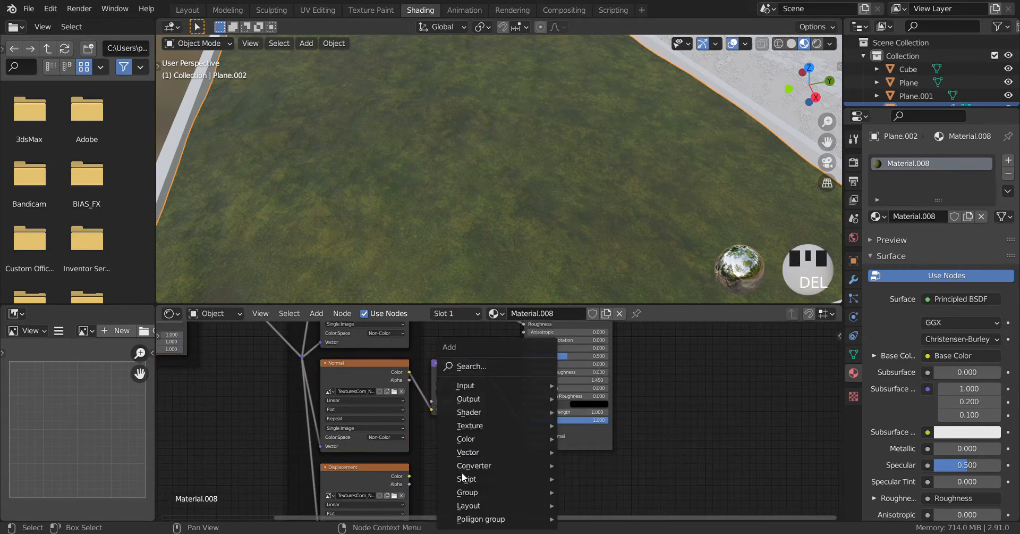
mouse_move(476, 453)
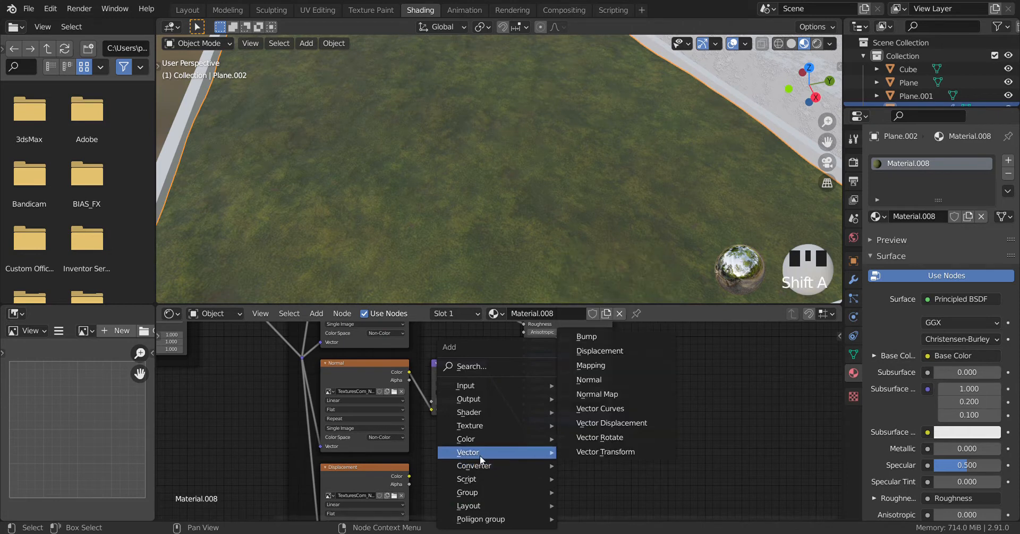
click(587, 337)
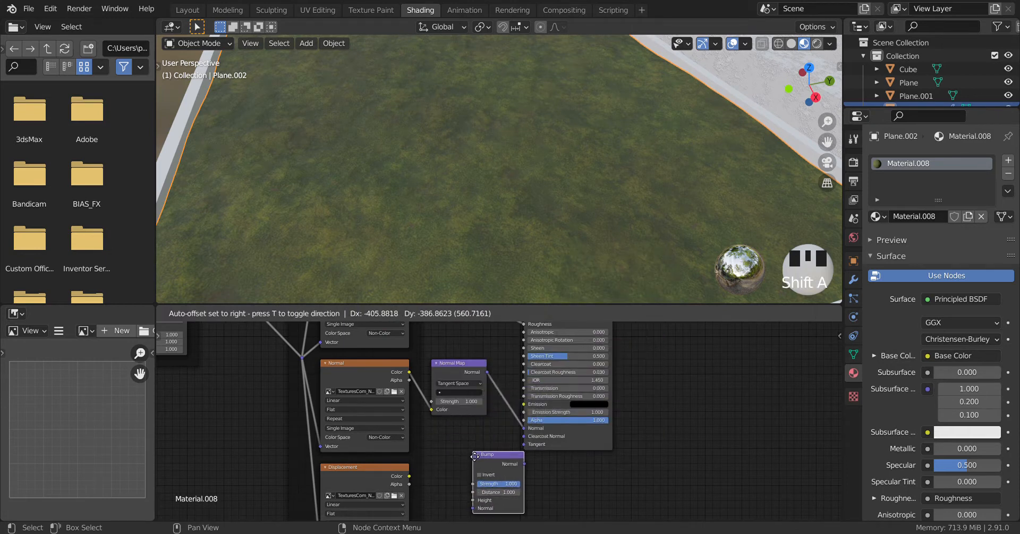
click(482, 471)
drag(487, 372, 458, 508)
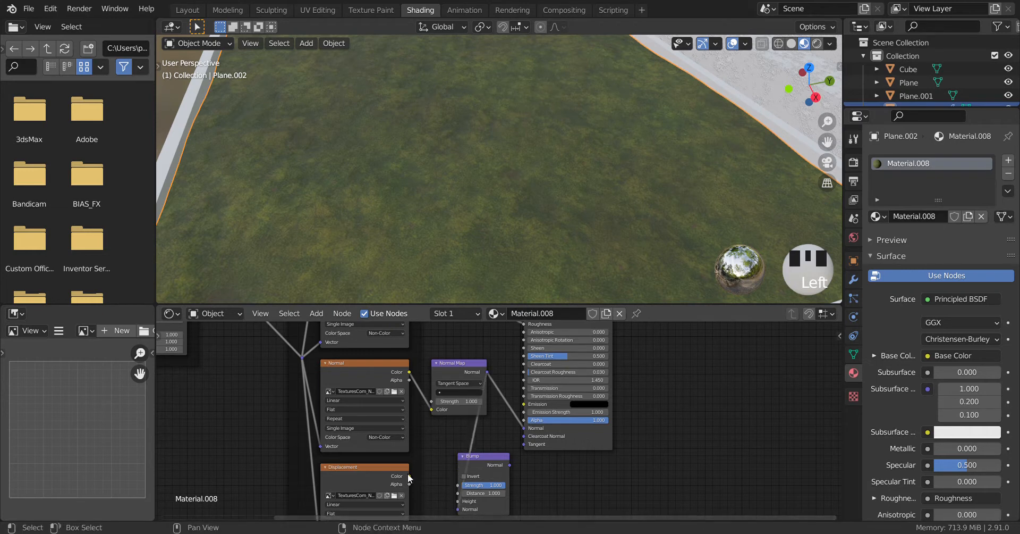
drag(408, 475, 460, 500)
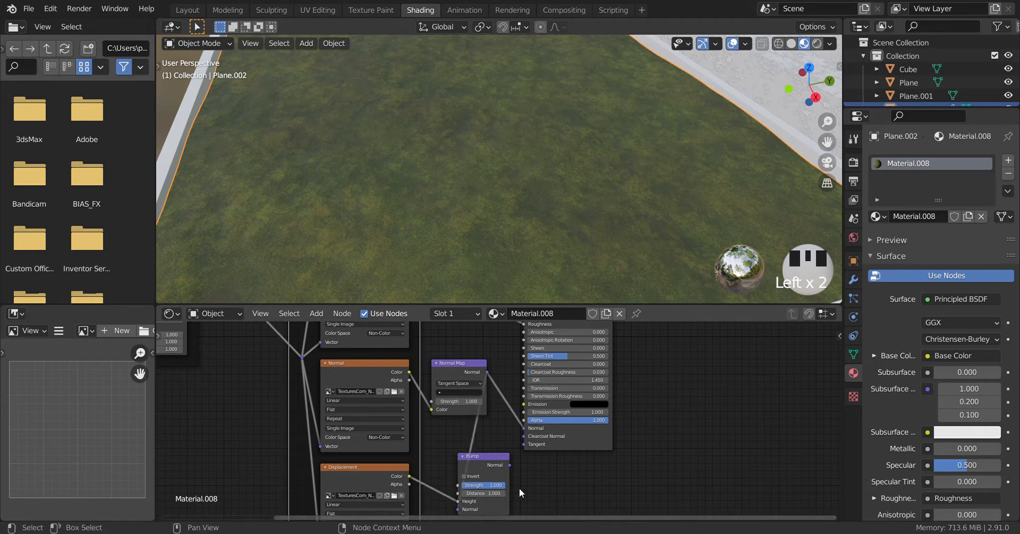
mouse_move(488, 458)
mouse_down()
mouse_move(498, 460)
mouse_move(473, 459)
mouse_move(524, 428)
mouse_up()
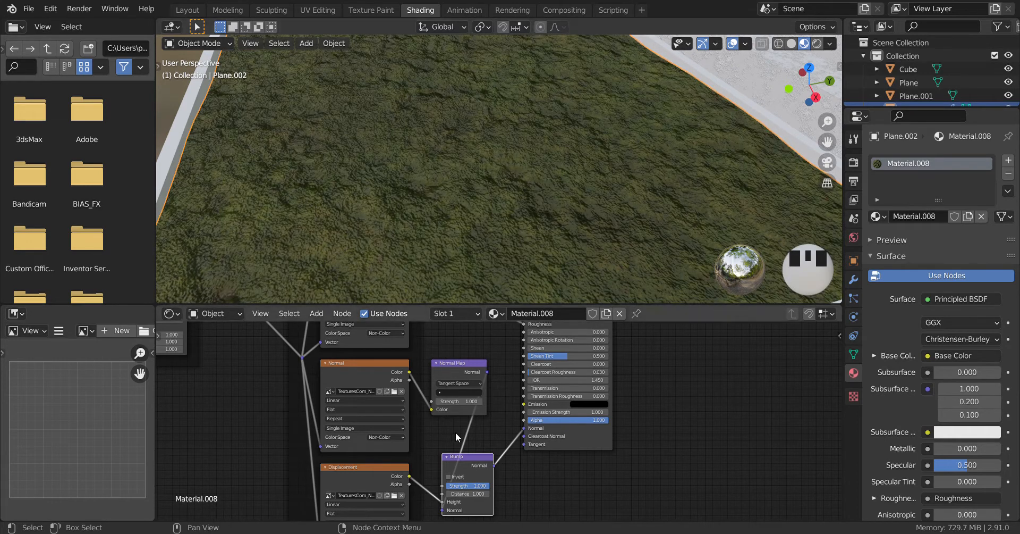
Set the Bump node's Distance to 0.040
middle_drag(524, 477, 525, 476)
scroll(527, 396, up, 4)
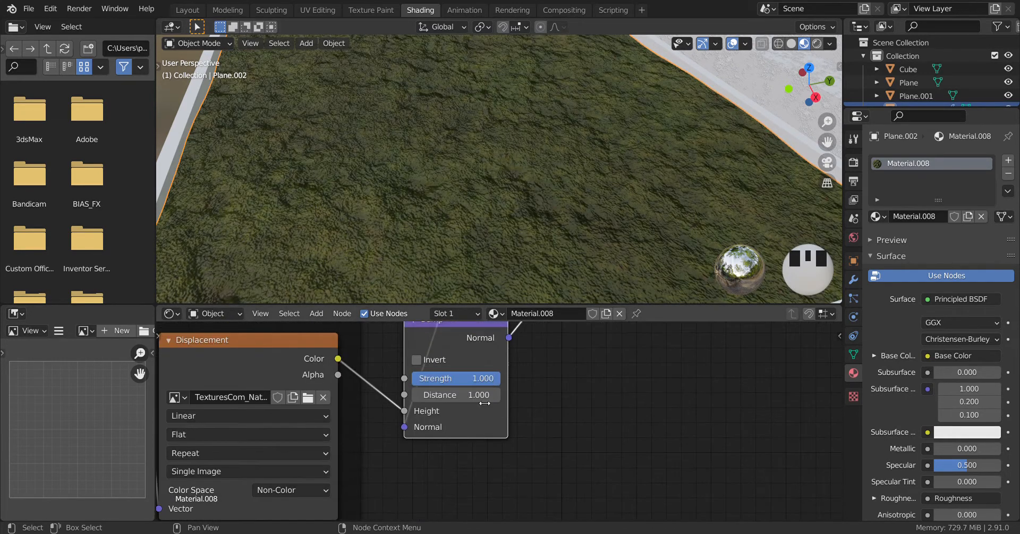
shift+drag(457, 395, 404, 394)
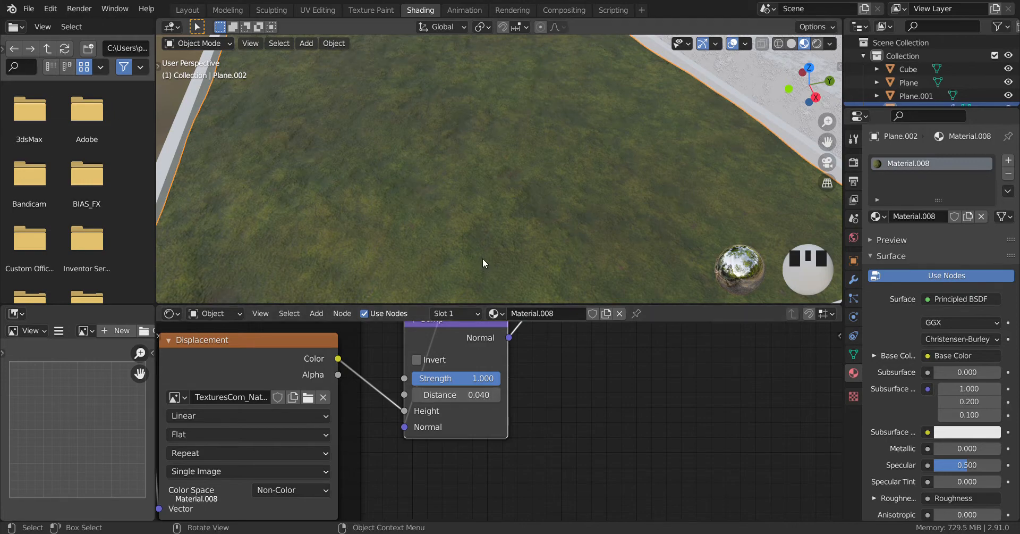
Add a fourth material slot to the house Cube and assign it to the inset top face of the planter beside the lawn
scroll(494, 245, down, 5)
mouse_move(507, 231)
shift+middle_down()
mouse_move(537, 189)
mouse_move(529, 237)
mouse_move(534, 196)
mouse_move(538, 233)
mouse_move(521, 199)
mouse_move(504, 213)
shift+middle_up()
scroll(527, 234, down, 2)
scroll(534, 214, down, 2)
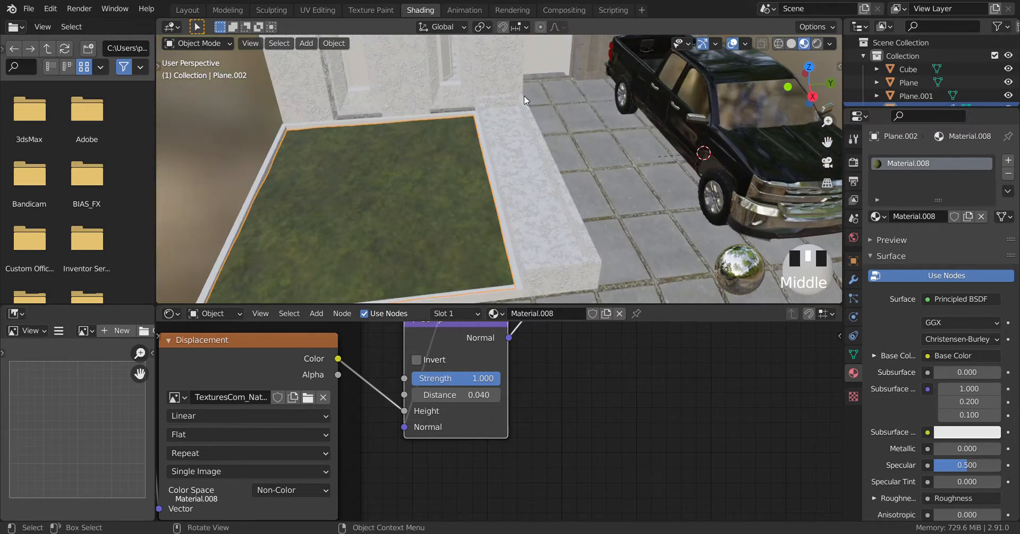
click(545, 245)
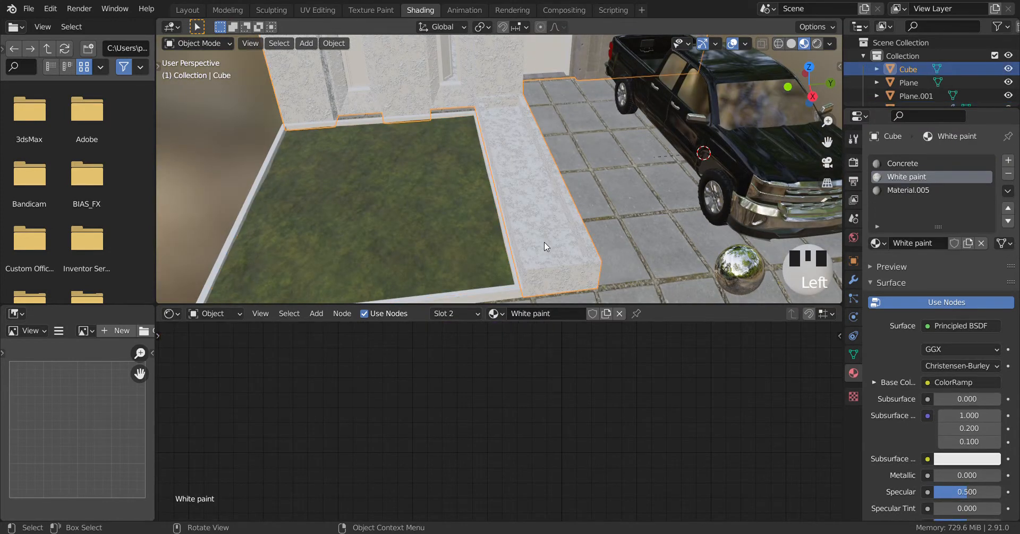
key(Tab)
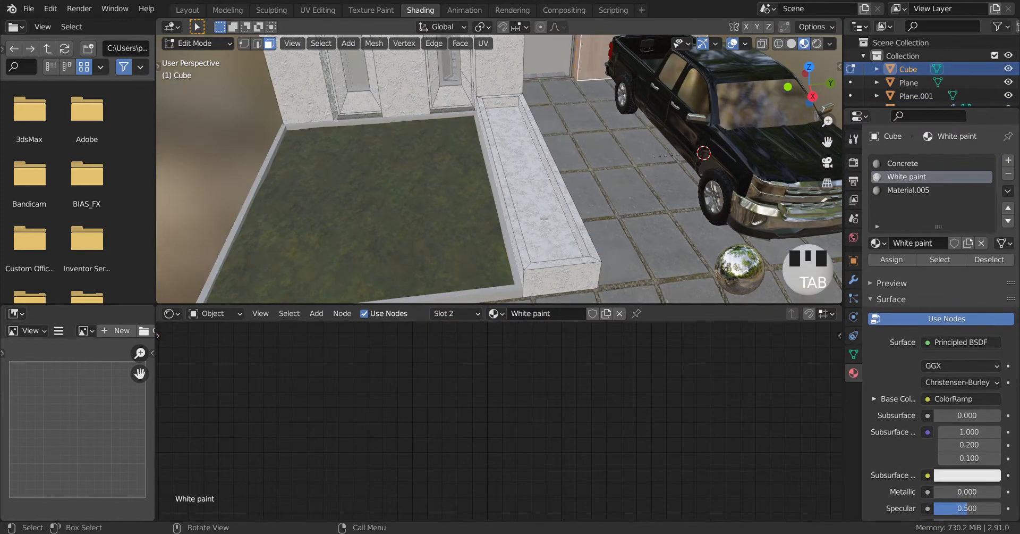
click(544, 229)
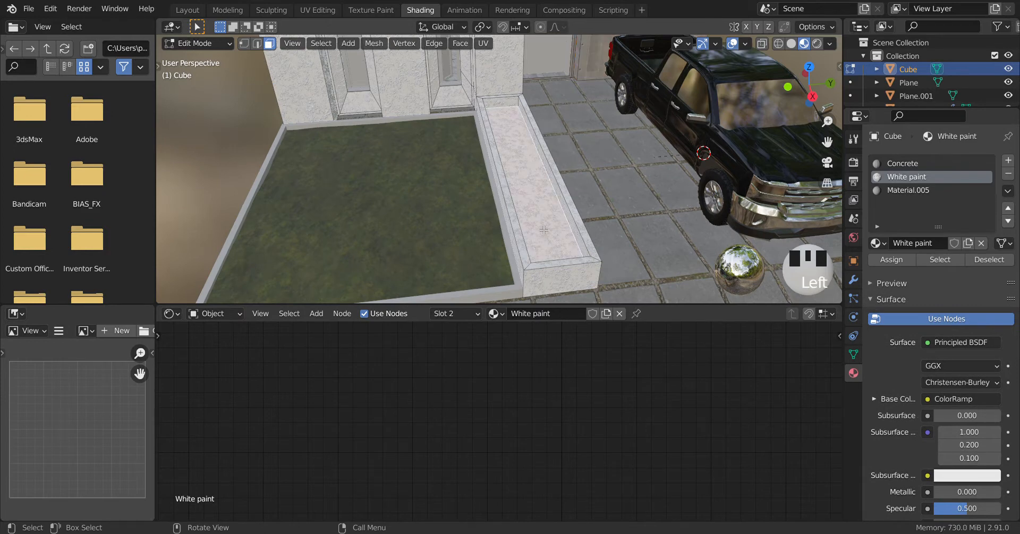
click(1008, 160)
click(895, 259)
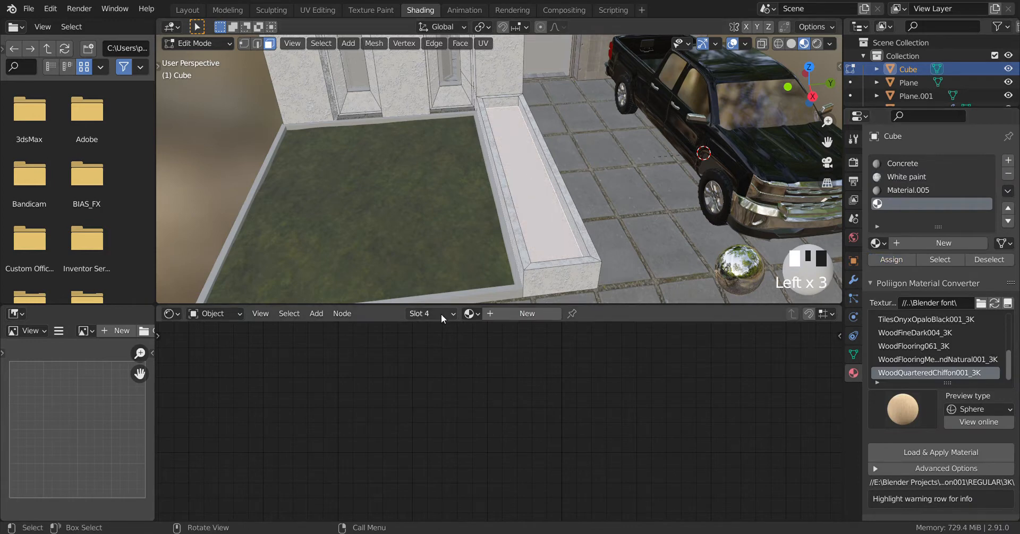
Leave the Cube's mesh editing and rename the lawn plane's material to Grass
click(469, 314)
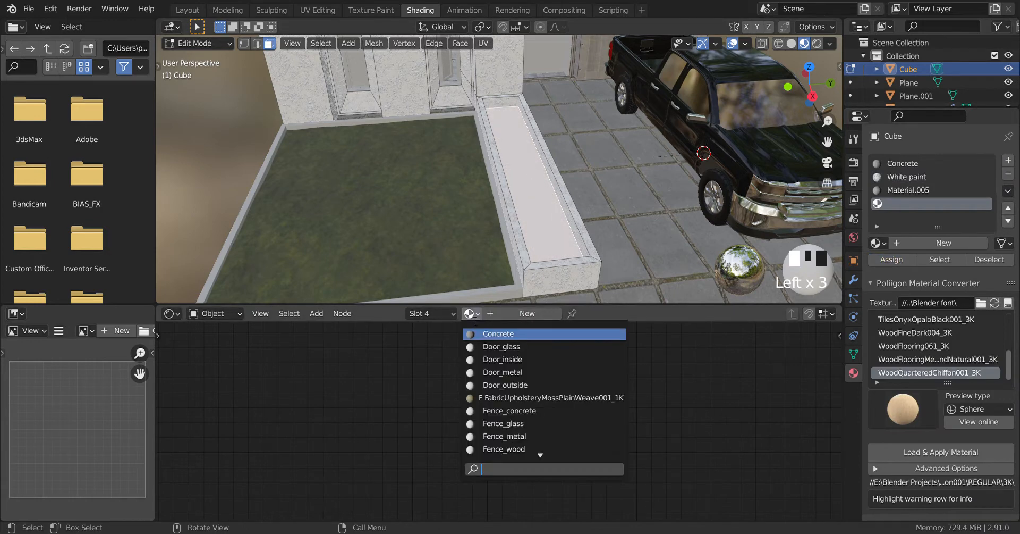
key(Tab)
click(412, 210)
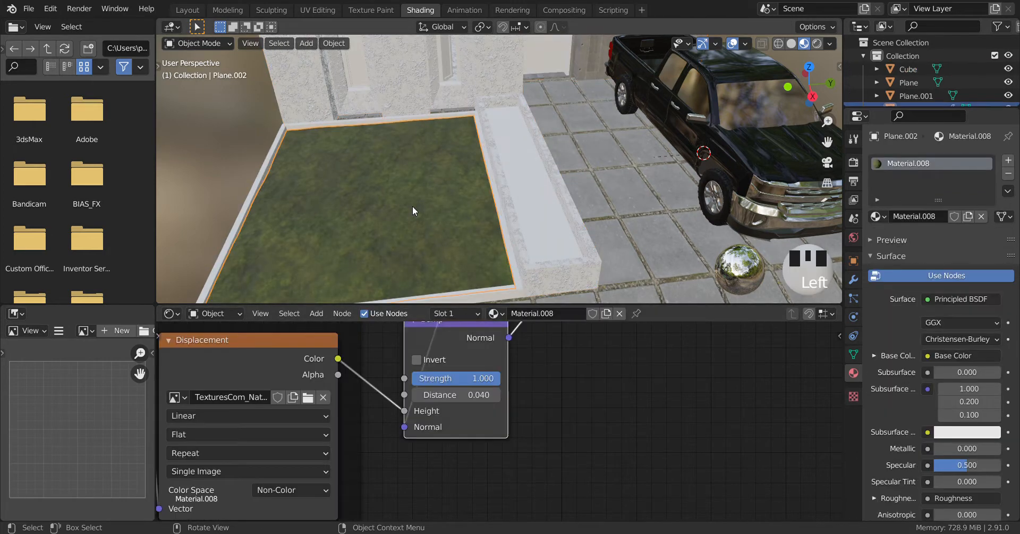
click(559, 314)
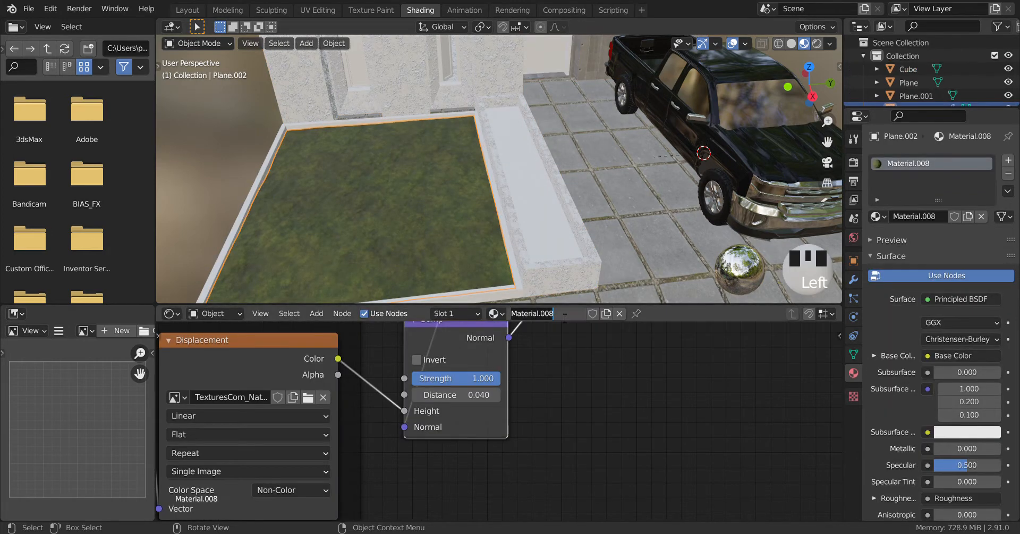
text(Grass)
key(Return)
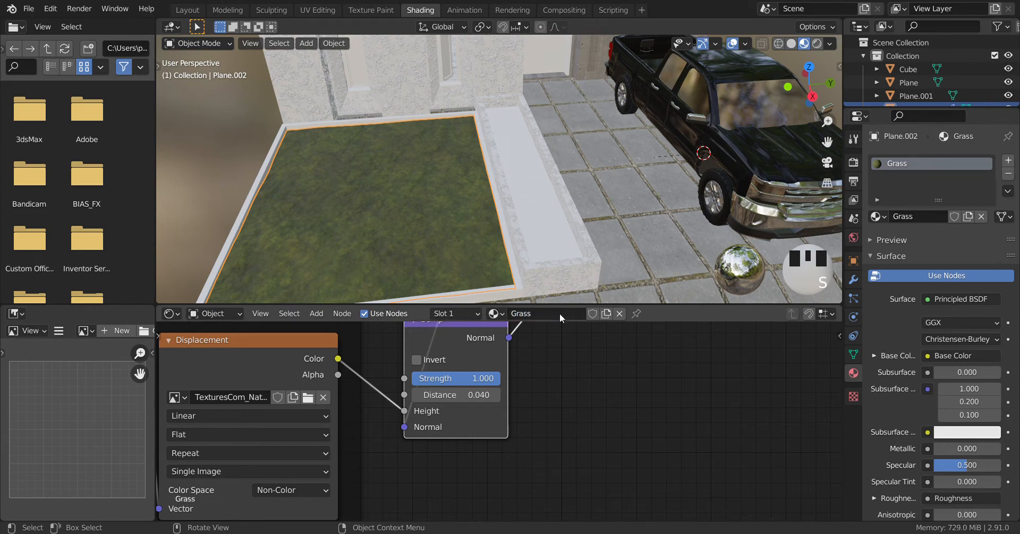
Put the existing Grass material into the Cube's empty fourth slot to cover the planter's top face
click(549, 226)
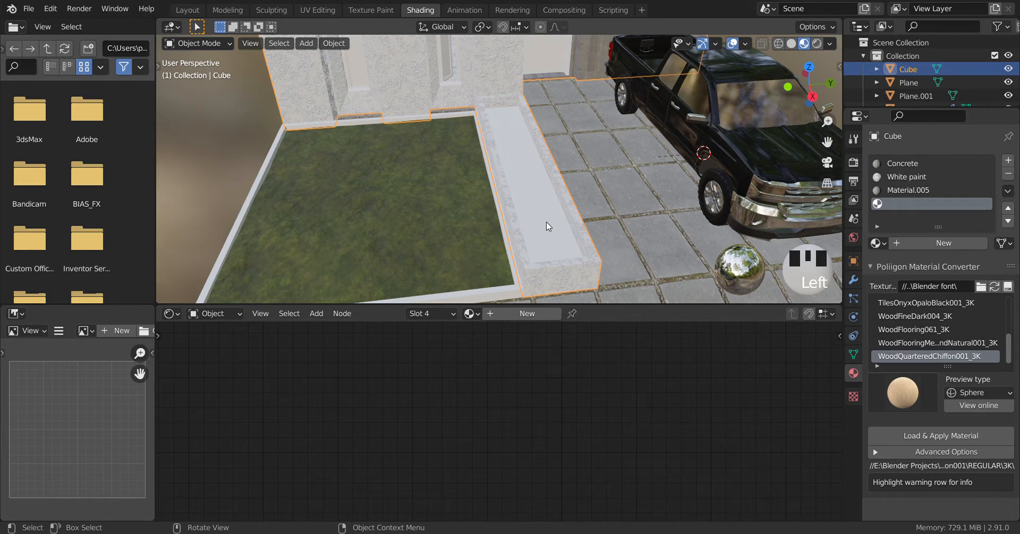
click(438, 314)
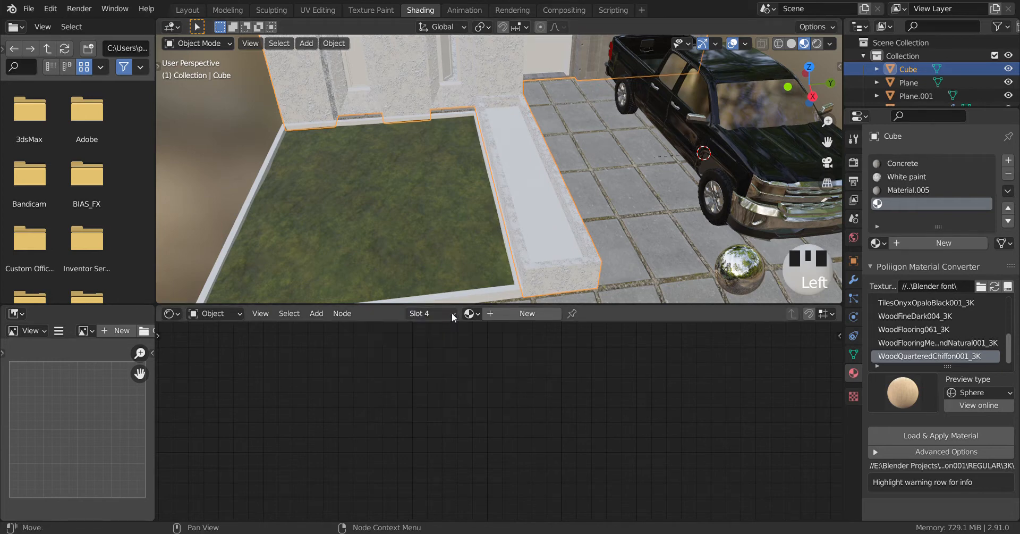
click(471, 313)
scroll(482, 315, down, 11)
scroll(483, 317, down, 8)
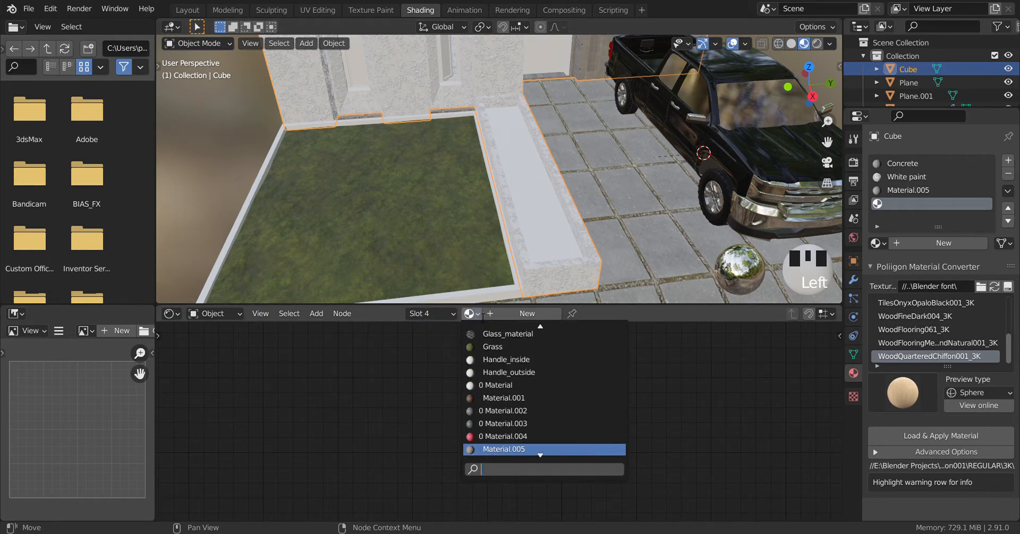
click(492, 347)
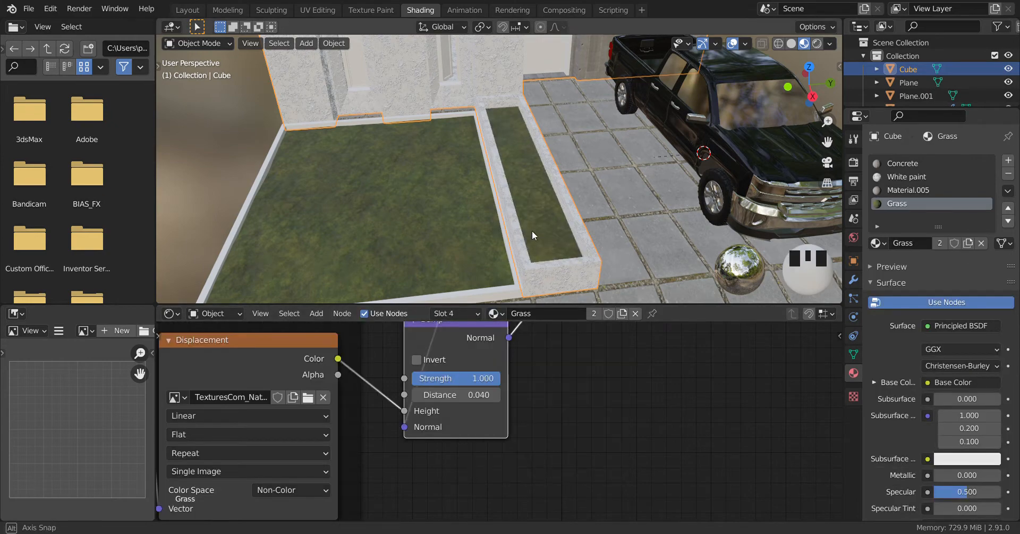
Examine the grass texture's scale and sharpness on the planter face compared with the lawn
scroll(532, 230, up, 4)
middle_drag(490, 211, 502, 57)
scroll(473, 134, down, 4)
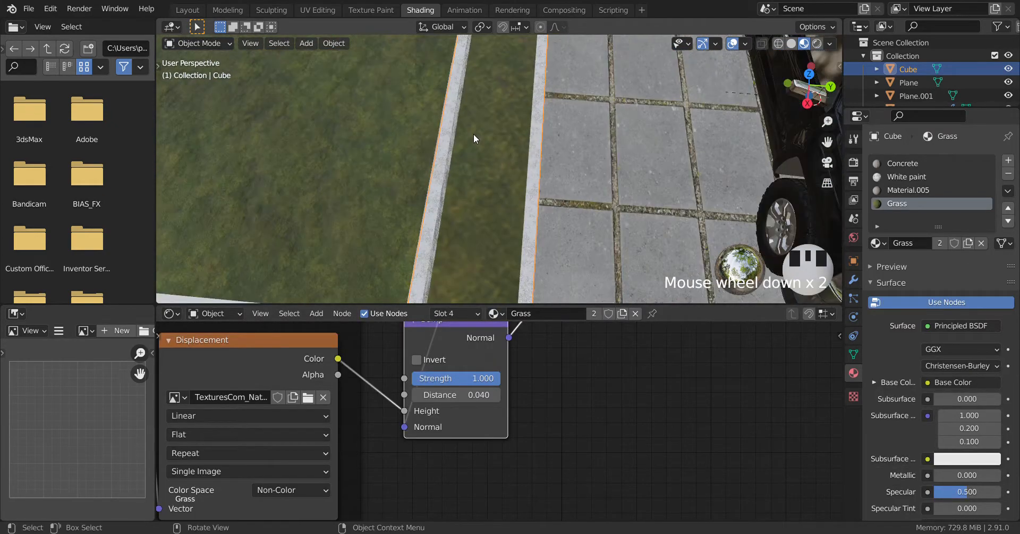
mouse_move(470, 153)
shift+middle_down()
mouse_move(480, 179)
mouse_move(480, 155)
mouse_move(470, 164)
shift+middle_up()
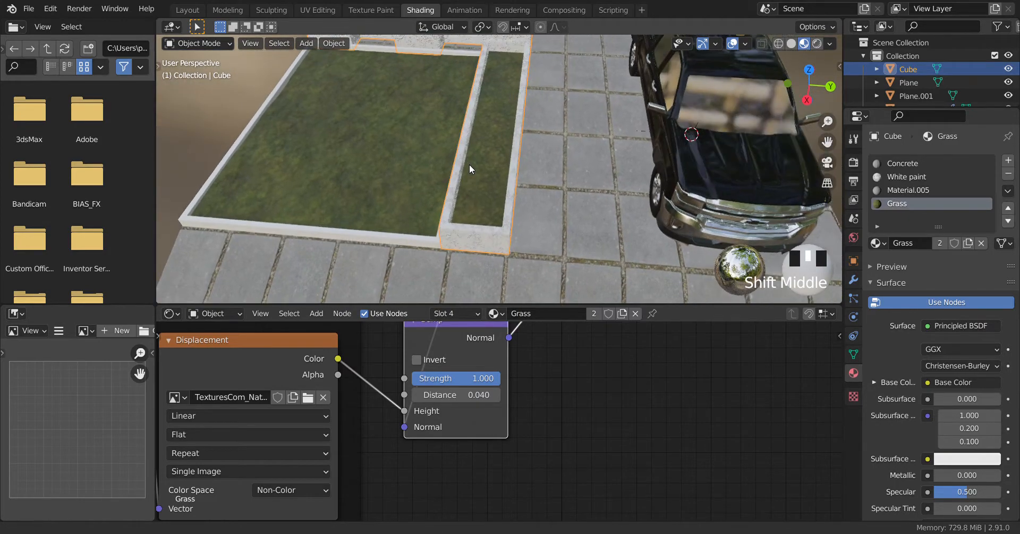
scroll(470, 216, up, 5)
middle_drag(471, 216, 480, 205)
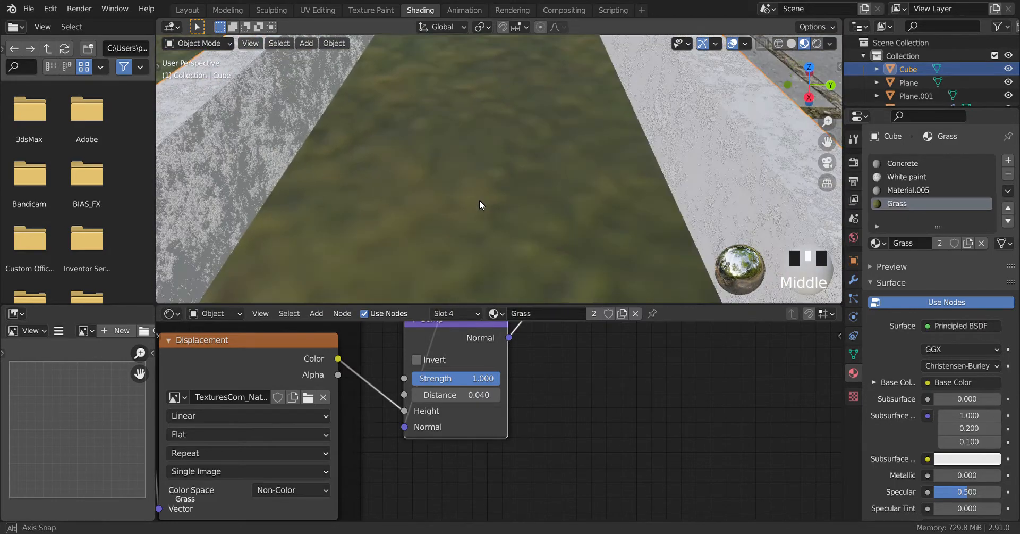
scroll(499, 234, down, 5)
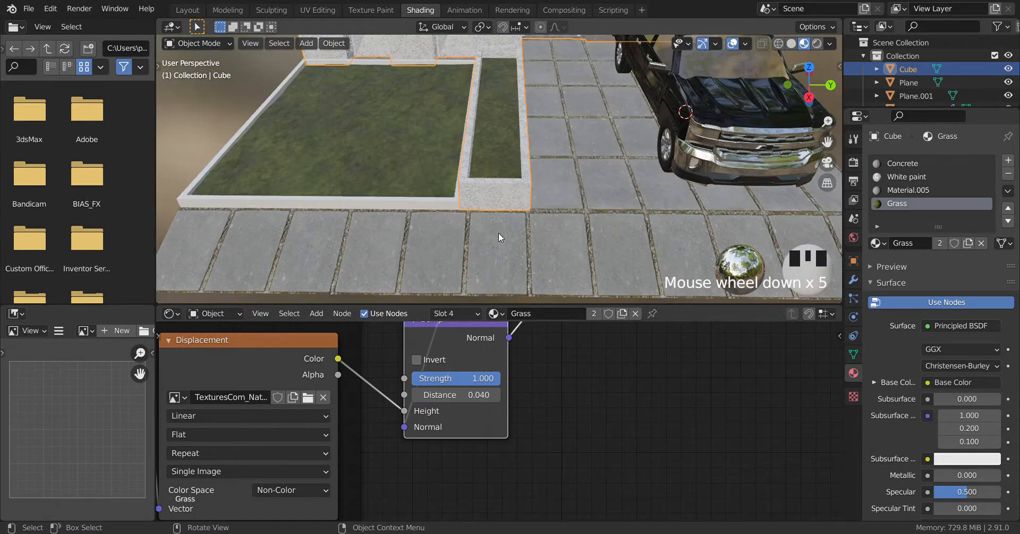
middle_drag(470, 152, 524, 142)
scroll(502, 199, up, 7)
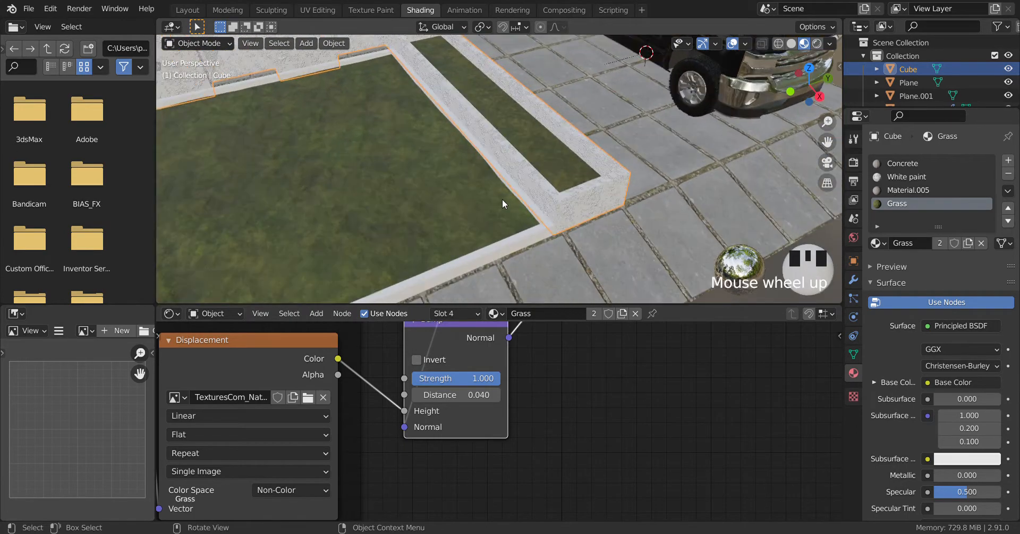
scroll(381, 233, down, 7)
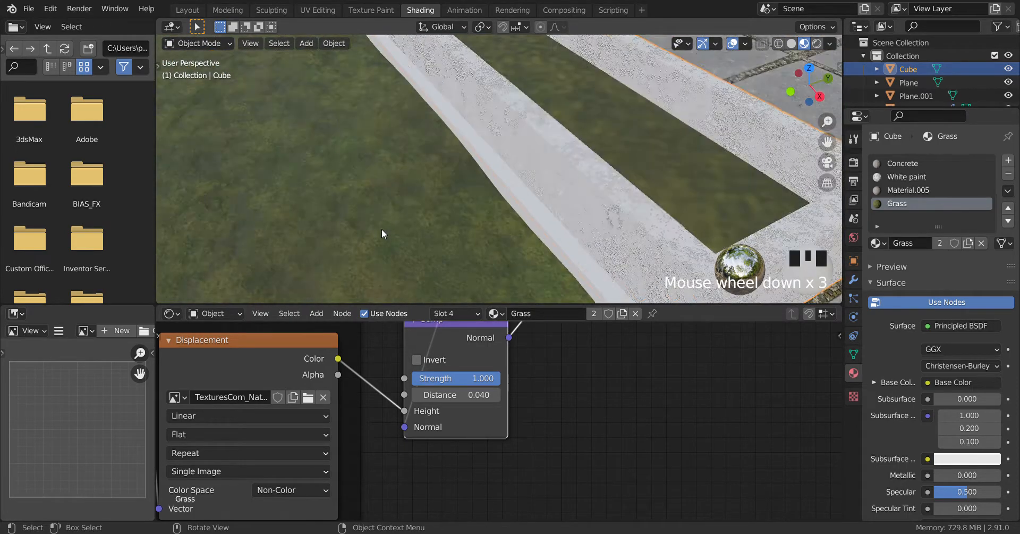
shift+middle_drag(448, 190, 505, 200)
Select the lawn plane and set its Grass material's mapping scale to 2.3 on X, Y and Z
middle_drag(553, 429, 656, 407)
scroll(500, 428, down, 6)
middle_drag(498, 451, 761, 435)
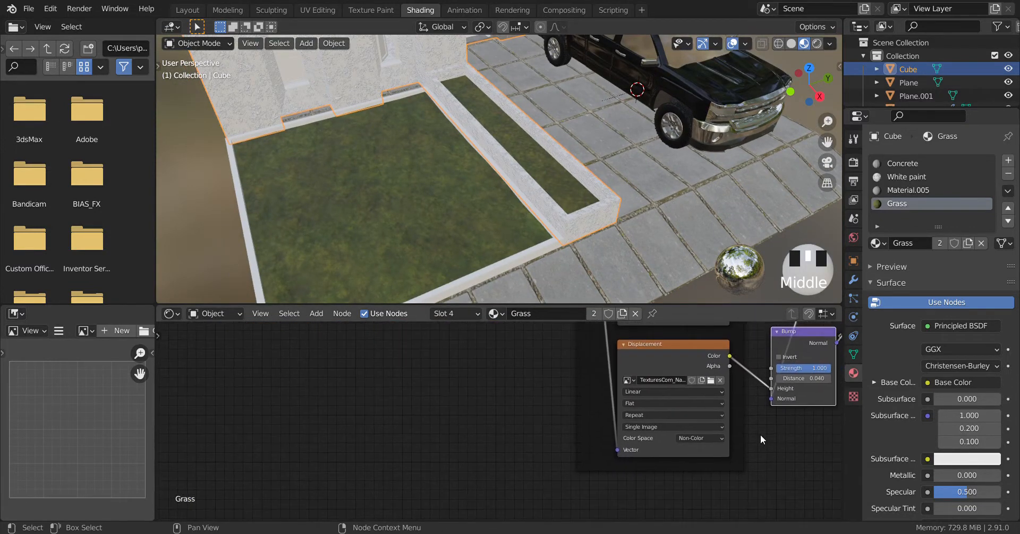
click(381, 163)
middle_drag(512, 409, 473, 516)
scroll(428, 268, down, 2)
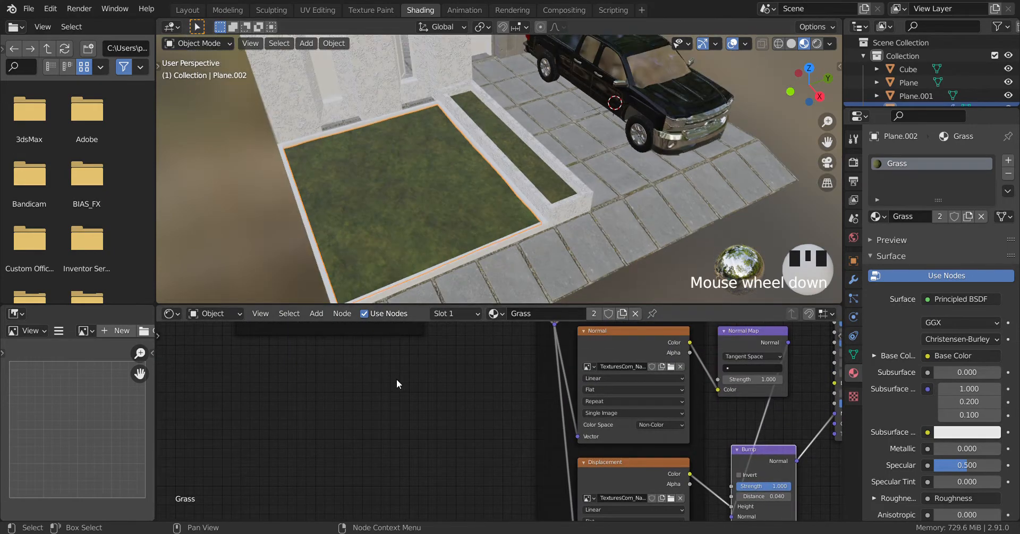
scroll(488, 472, up, 5)
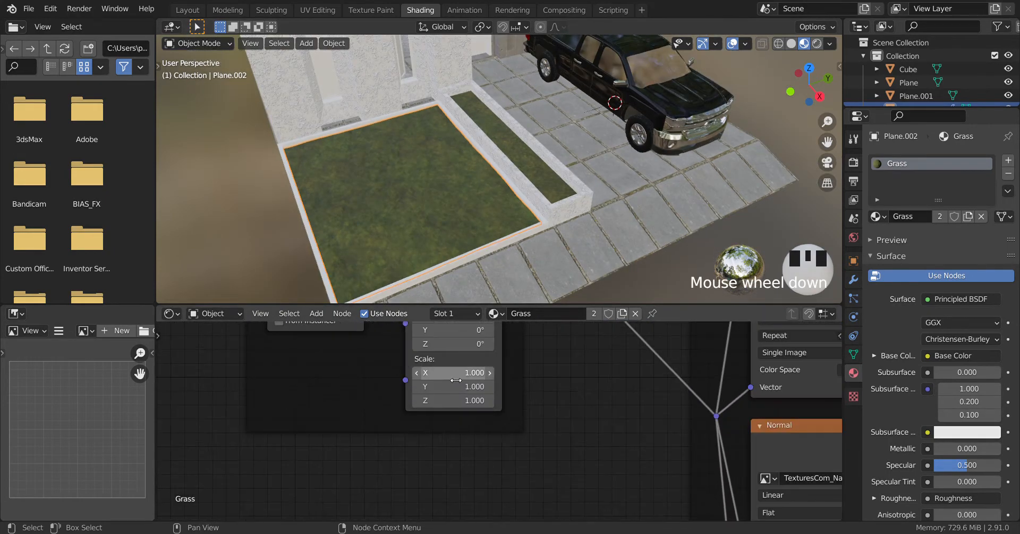
drag(452, 373, 460, 400)
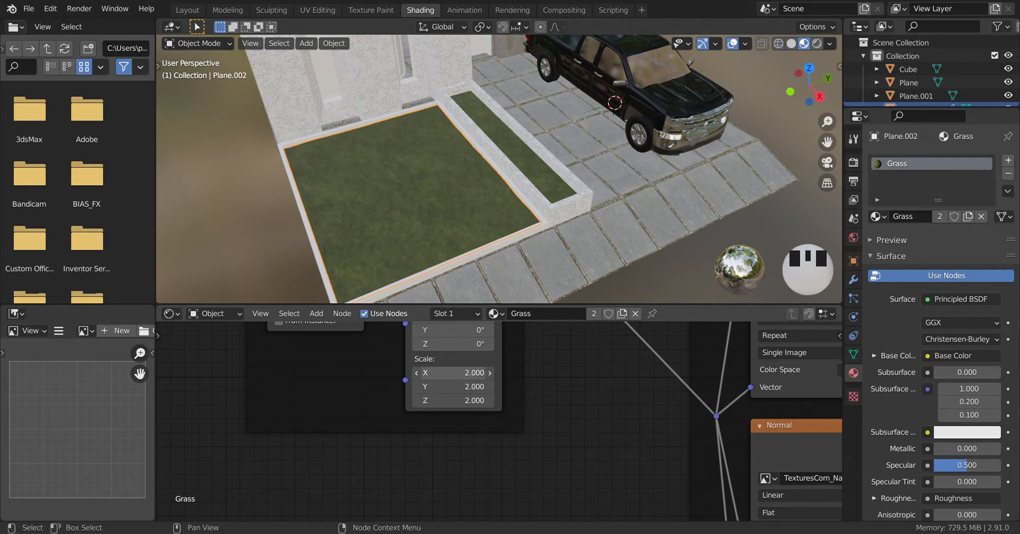
drag(453, 373, 456, 400)
middle_drag(523, 172, 404, 167)
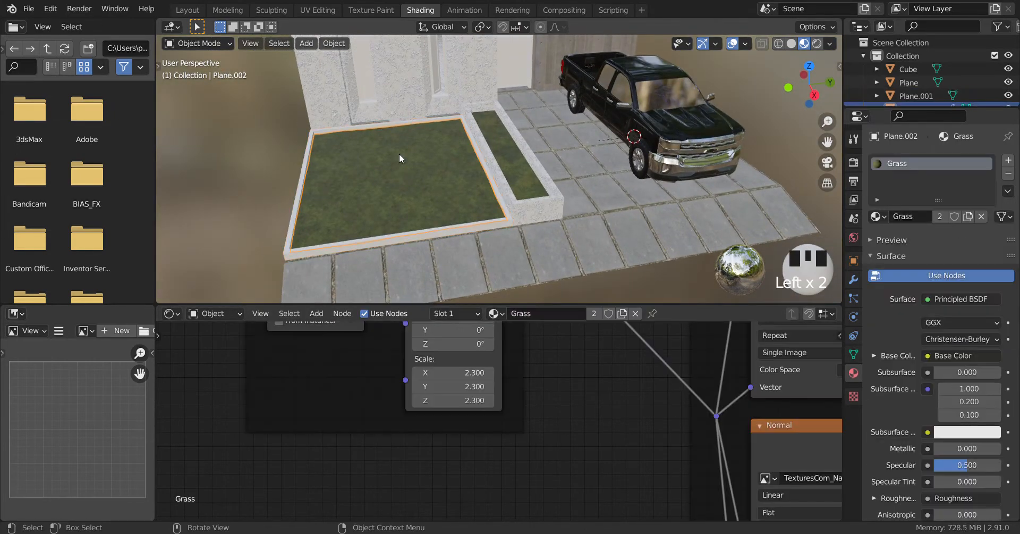
middle_drag(397, 179, 433, 177)
scroll(427, 200, down, 2)
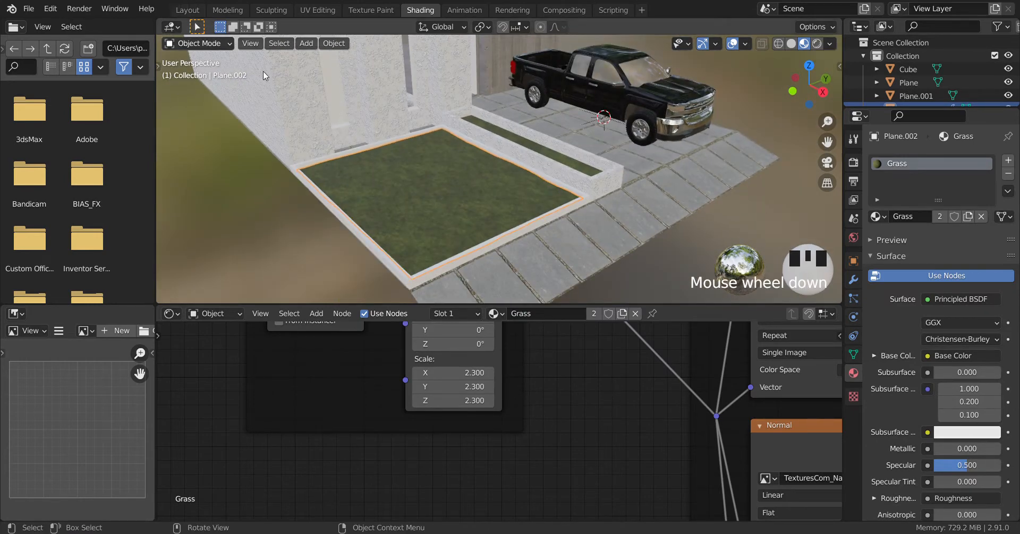
In the Layout workspace, add a Graswald grass system to the lawn plane
click(188, 10)
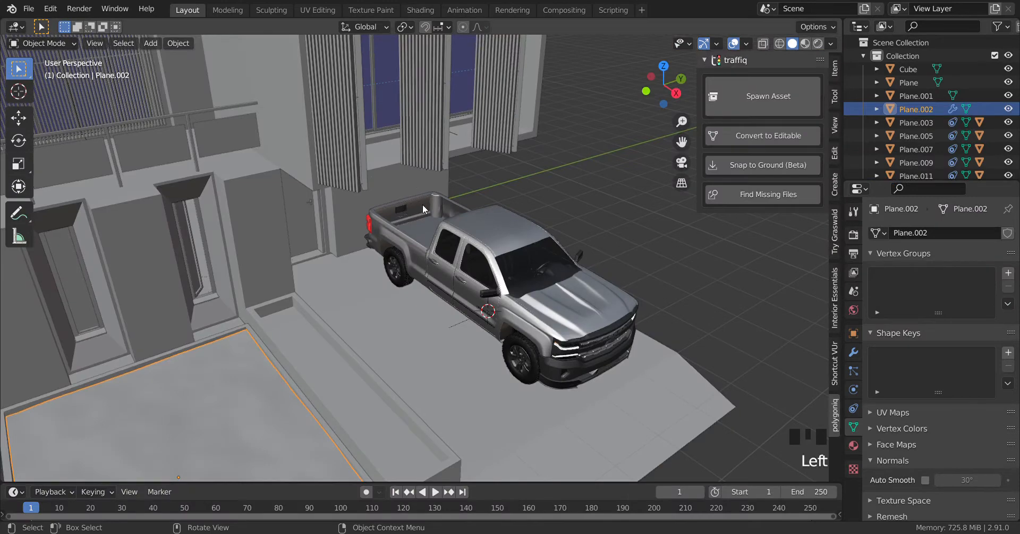
middle_drag(358, 282, 461, 298)
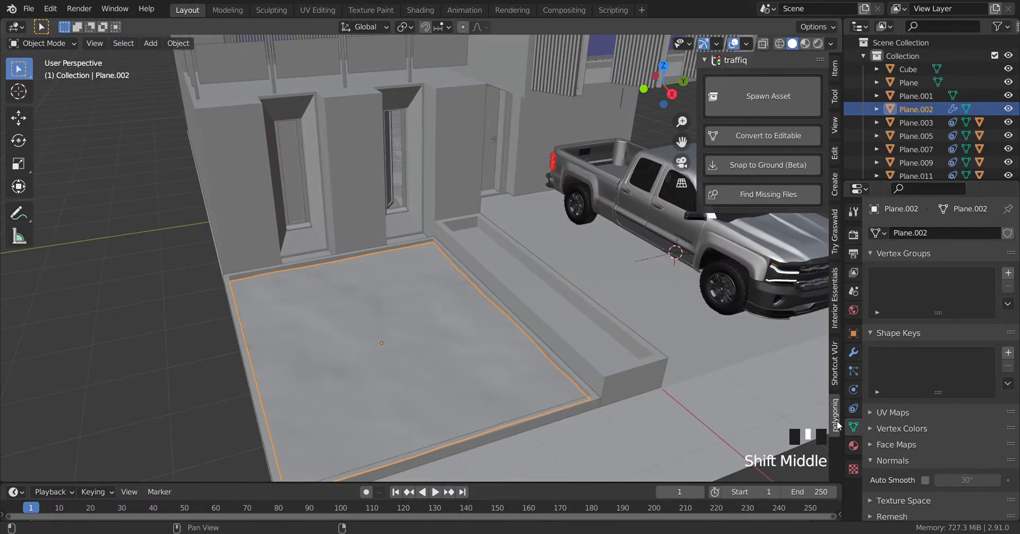
click(838, 234)
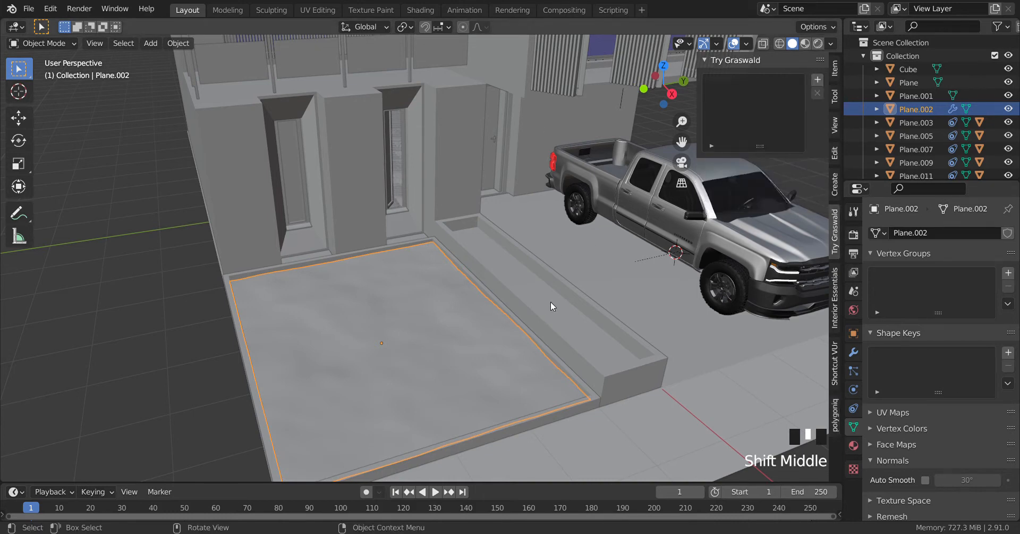
middle_drag(550, 302, 550, 272)
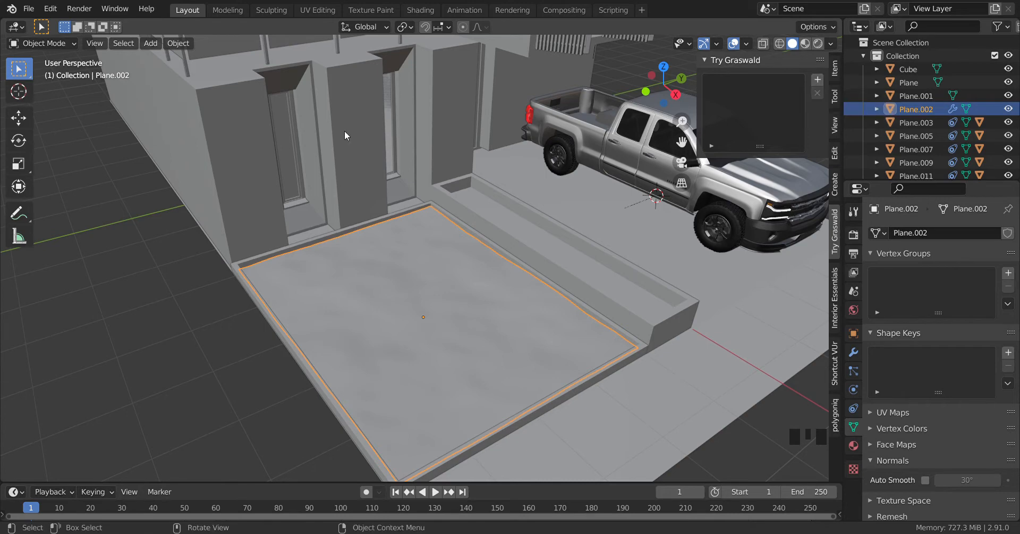
click(819, 81)
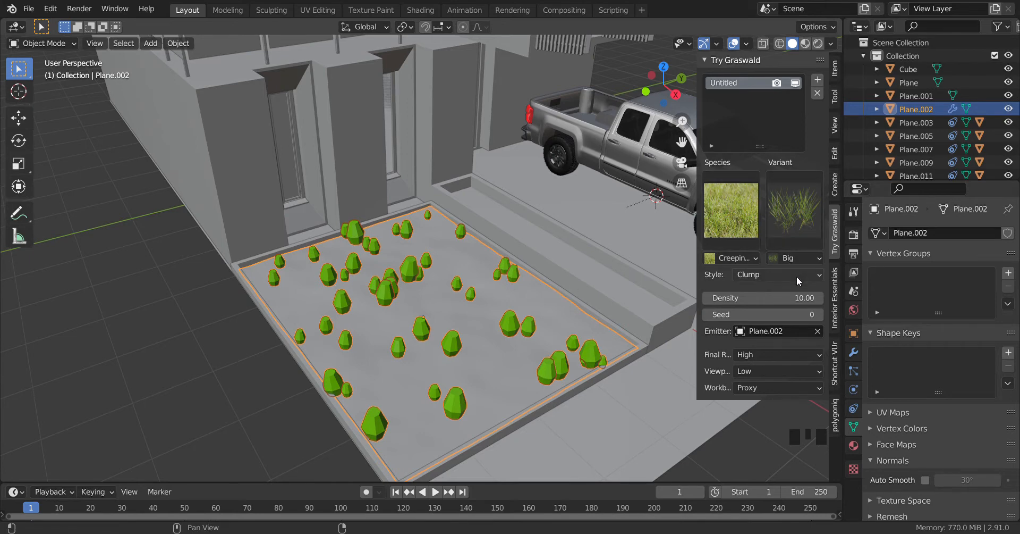
Choose the Small variant for the lawn's creeping grass and set its density to 22.78
click(801, 217)
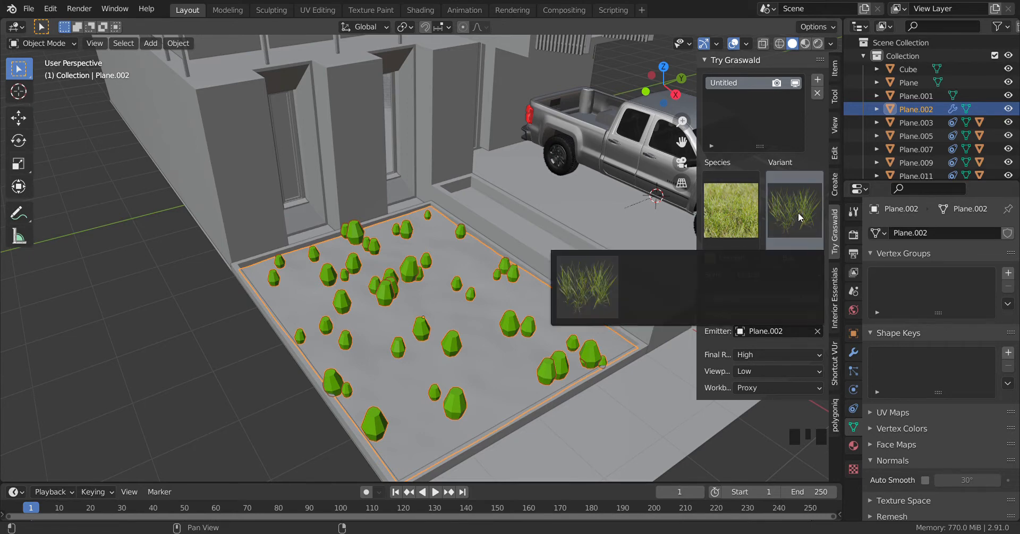
click(788, 213)
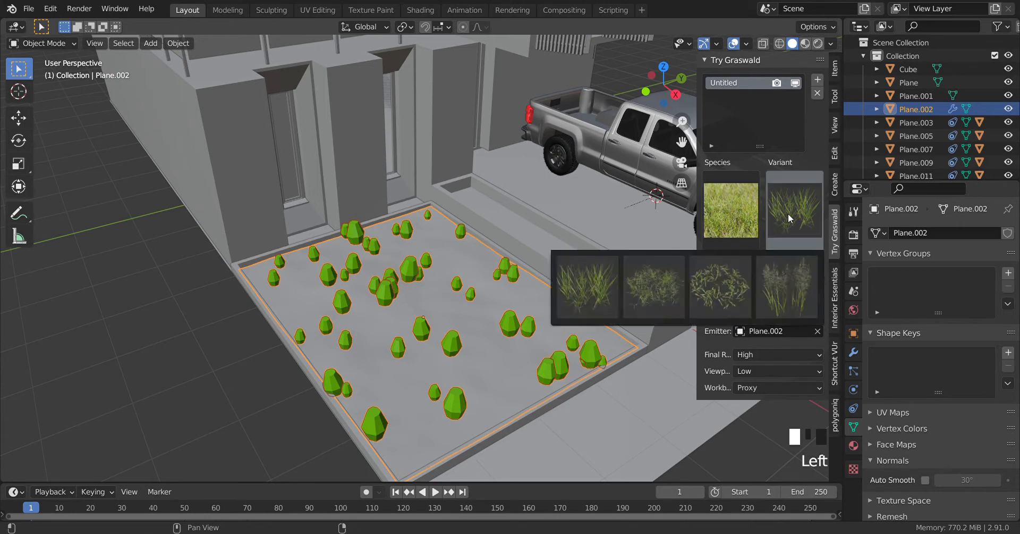
click(776, 218)
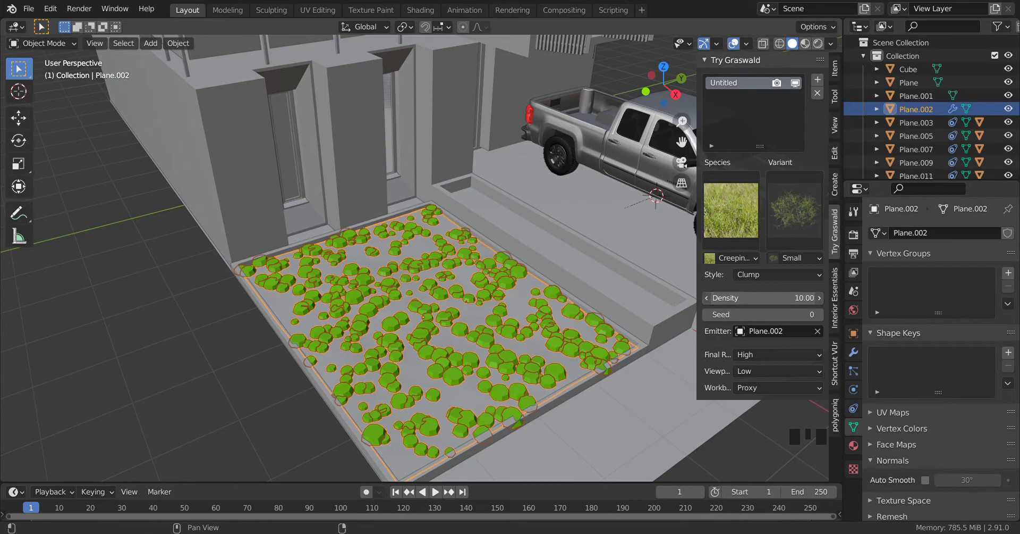
drag(763, 298, 819, 298)
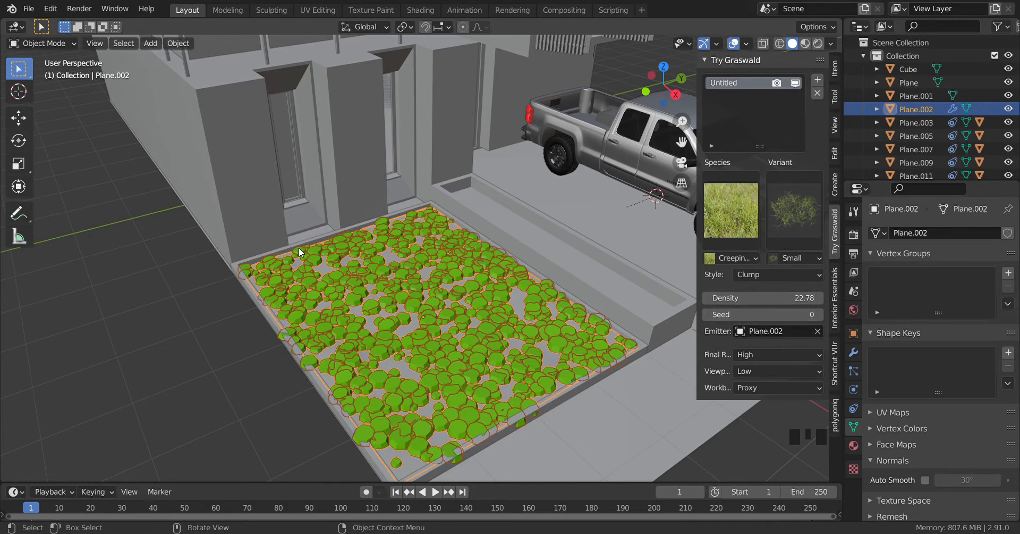
Return to the Shading workspace and examine the lawn's grass coverage together with the planter, driveway and house front
middle_drag(311, 306, 436, 293)
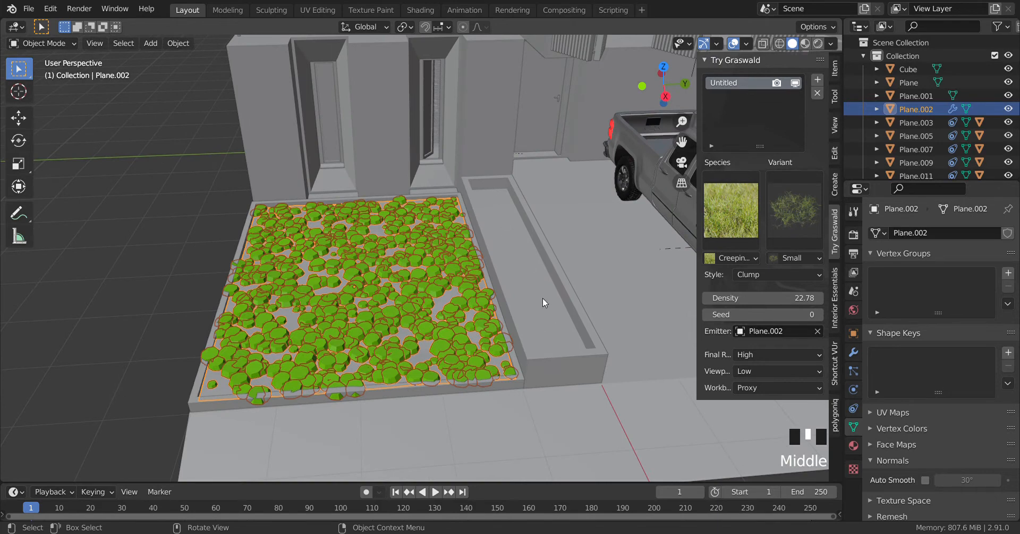
middle_drag(335, 327, 432, 263)
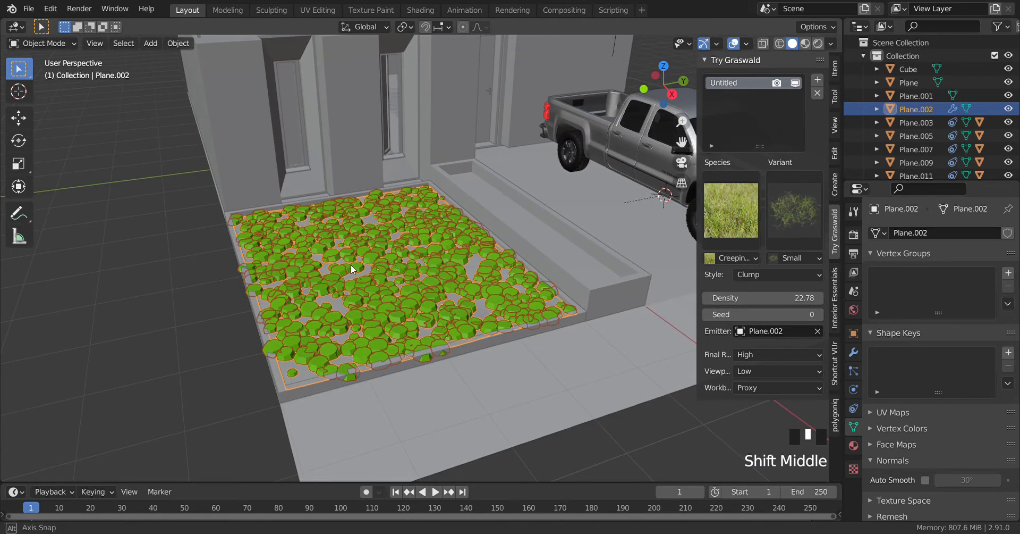
mouse_move(351, 263)
middle_down()
mouse_move(365, 267)
mouse_move(337, 266)
middle_up()
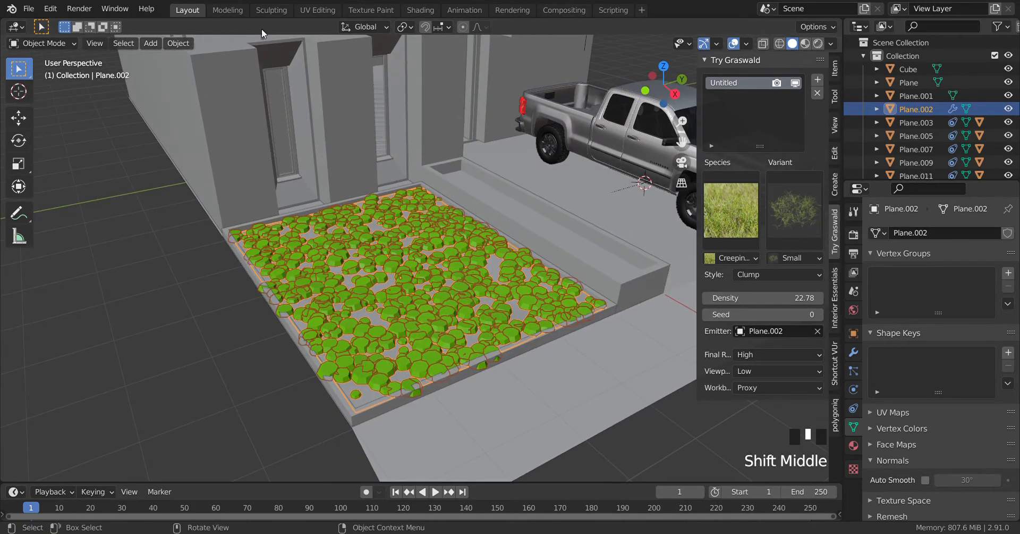
click(420, 12)
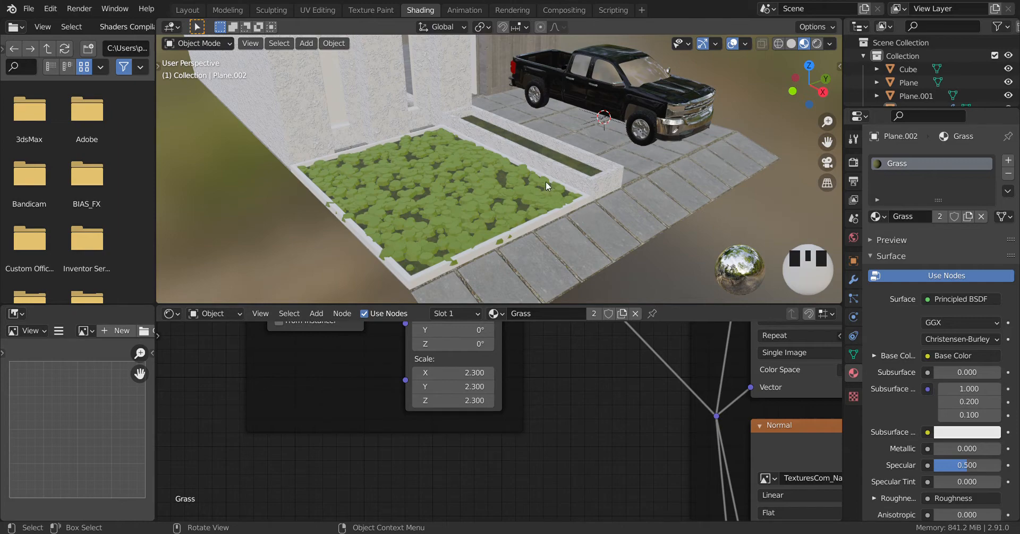
middle_drag(556, 178, 460, 209)
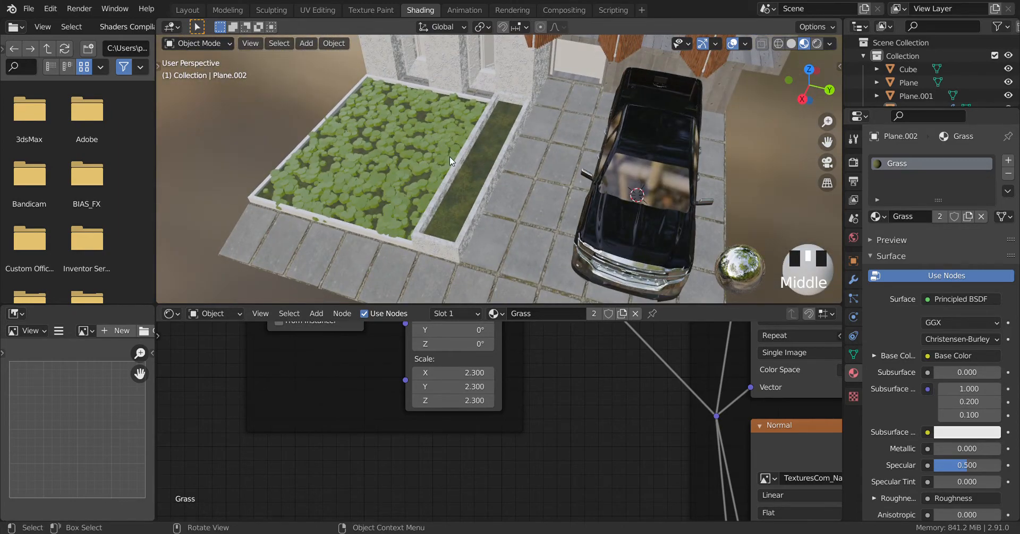
shift+middle_drag(754, 183, 703, 163)
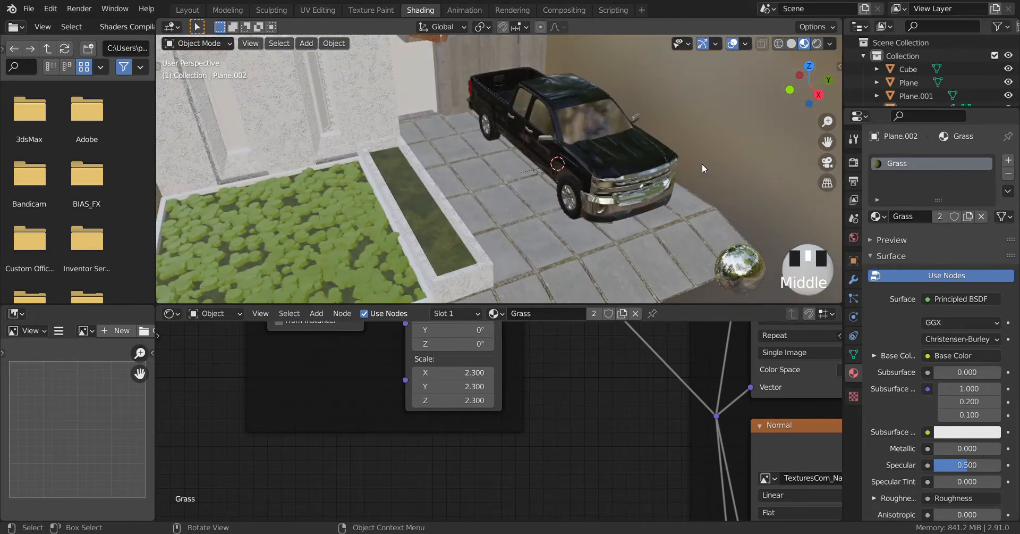
scroll(703, 164, down, 2)
shift+middle_drag(626, 129, 526, 183)
scroll(630, 176, down, 1)
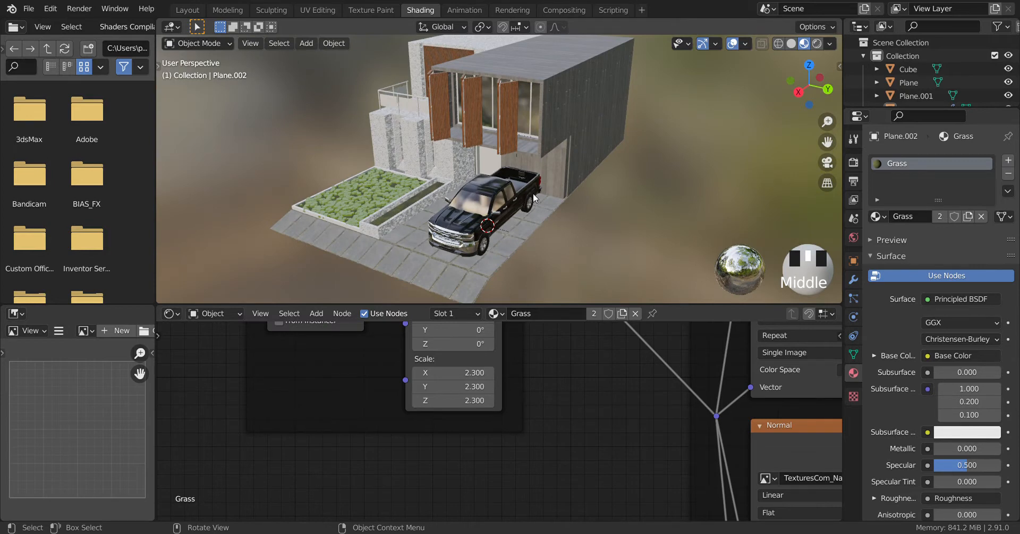
Select the balcony fence and replace the Fence_wood material in its first slot with the existing Material.006
scroll(431, 161, up, 2)
middle_drag(406, 176, 469, 167)
scroll(469, 186, up, 2)
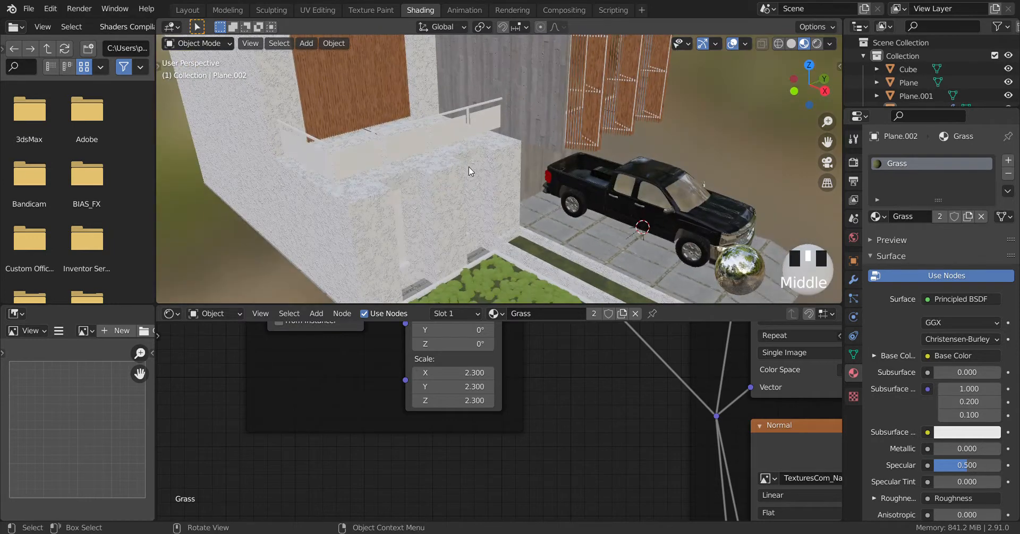
click(434, 132)
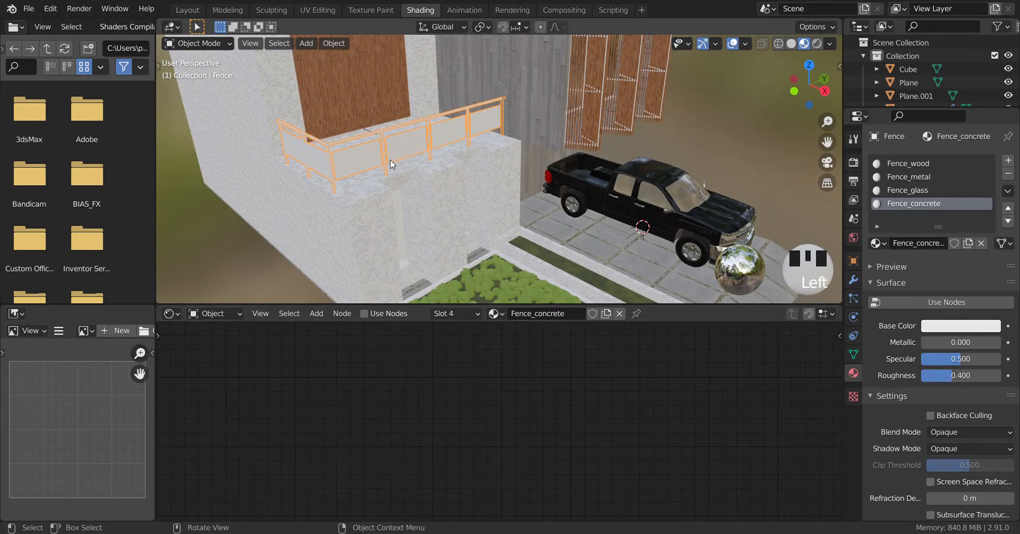
middle_drag(390, 160, 446, 161)
scroll(454, 197, up, 2)
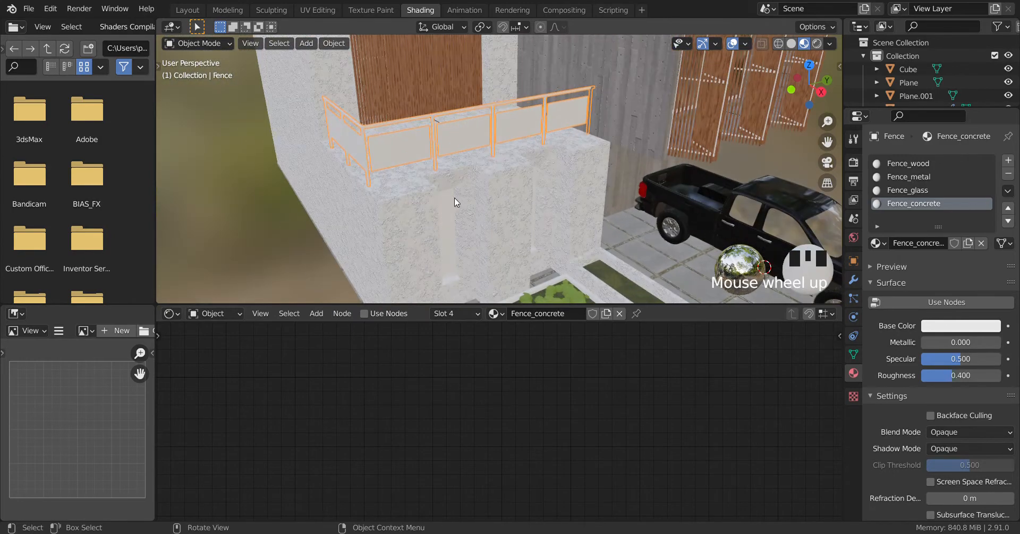
click(471, 314)
click(428, 342)
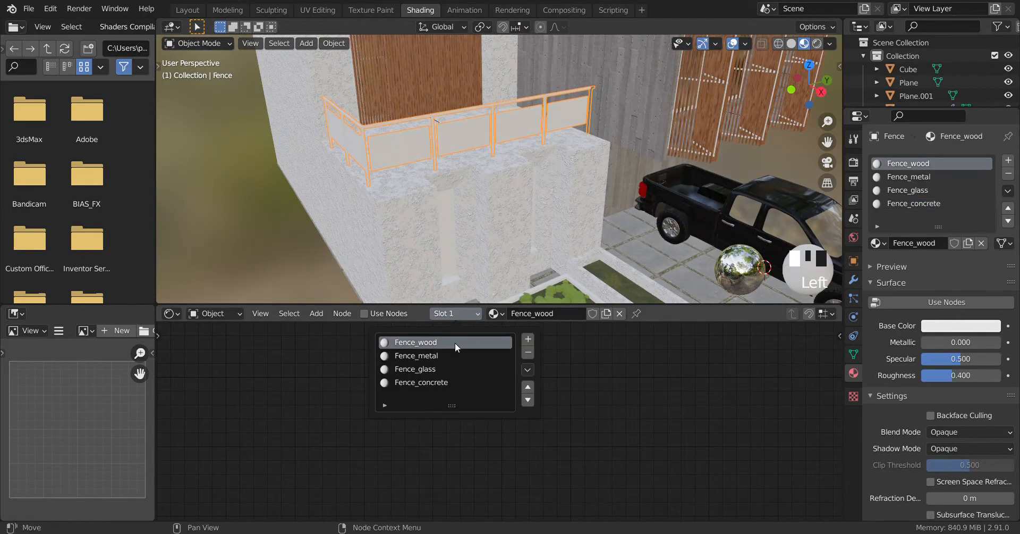
click(494, 313)
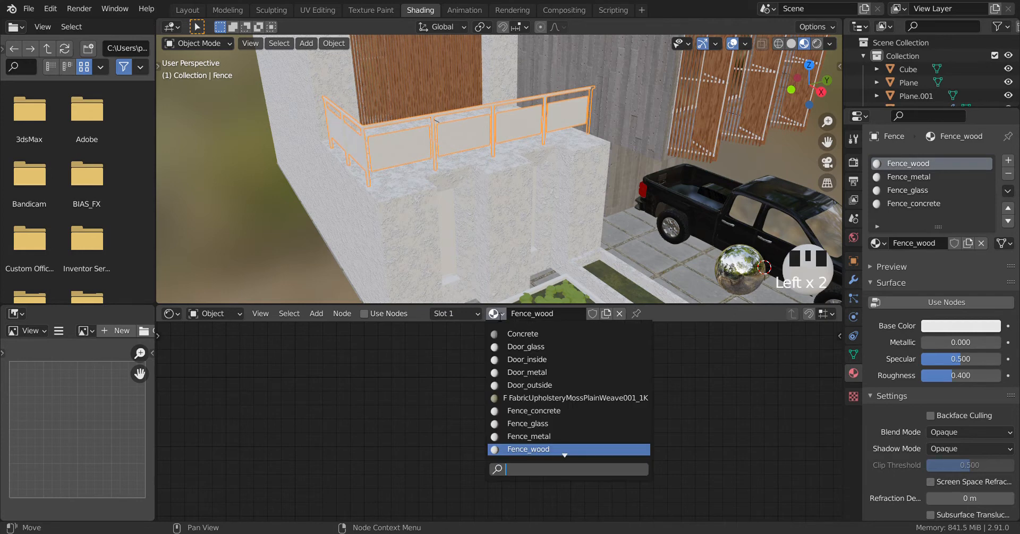
scroll(542, 383, down, 20)
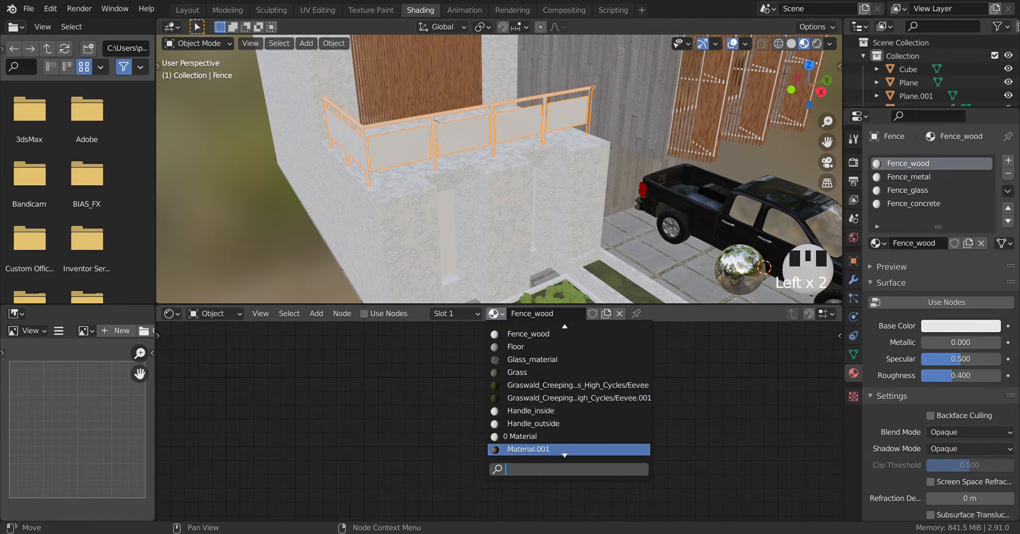
scroll(542, 385, down, 1)
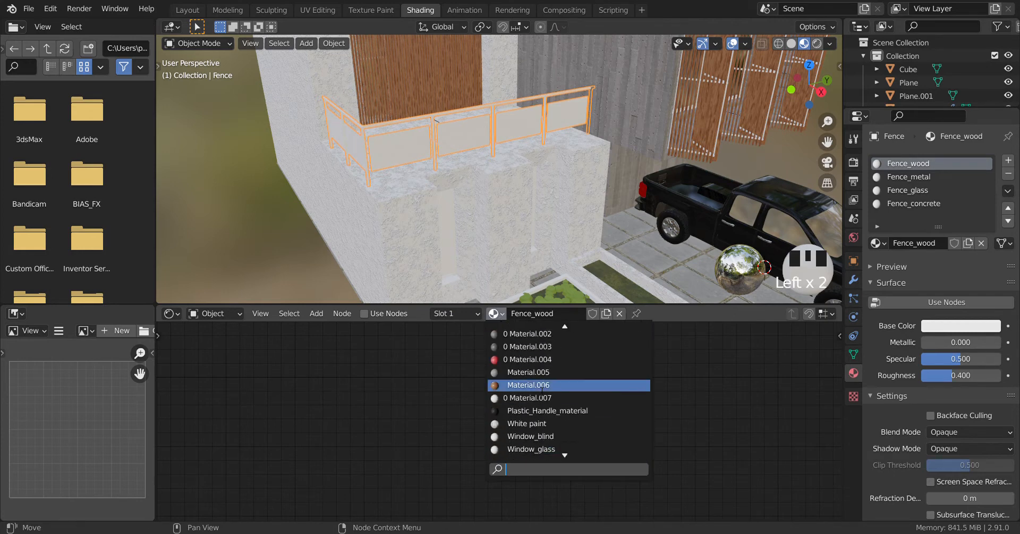
click(543, 385)
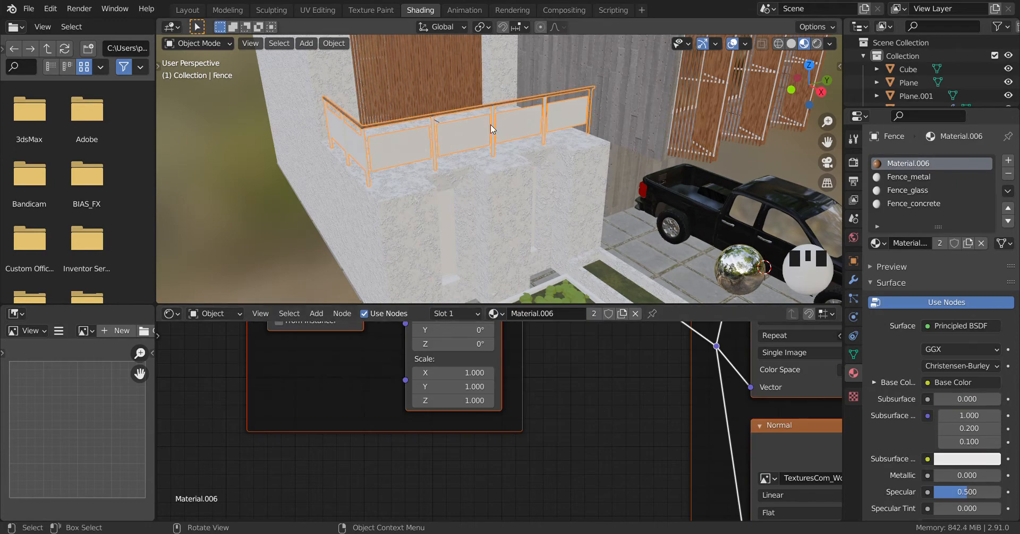
Make the Fence_glass material slot of the balcony fence the active one
scroll(490, 125, up, 2)
scroll(493, 147, up, 3)
scroll(506, 271, up, 1)
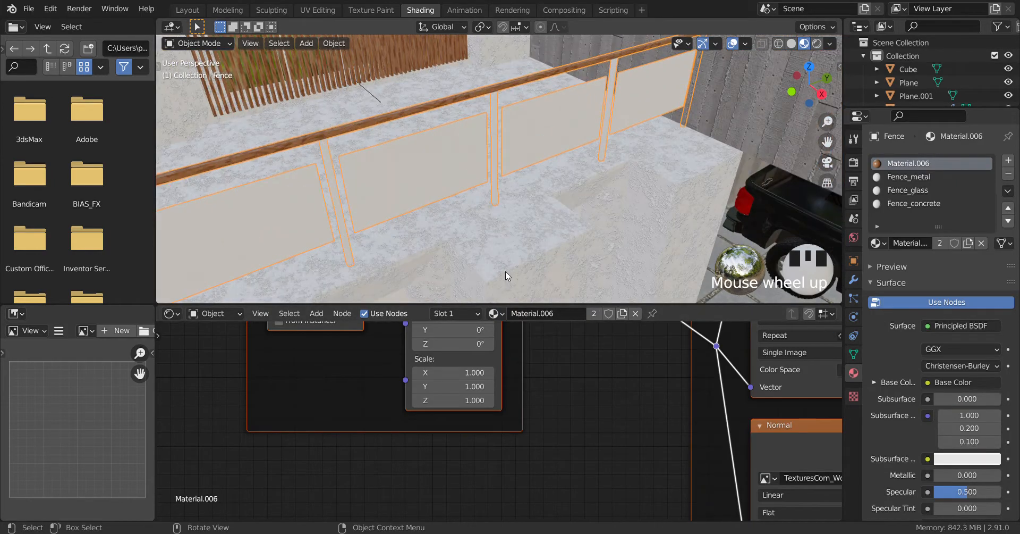
click(478, 313)
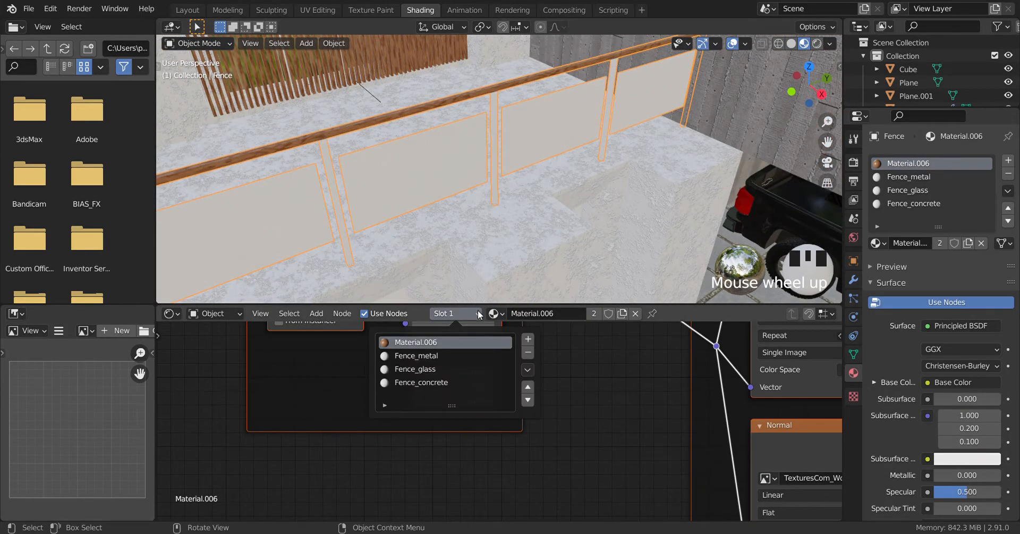
click(431, 368)
Look through the existing materials for a suitable glass material for the fence panels
click(505, 314)
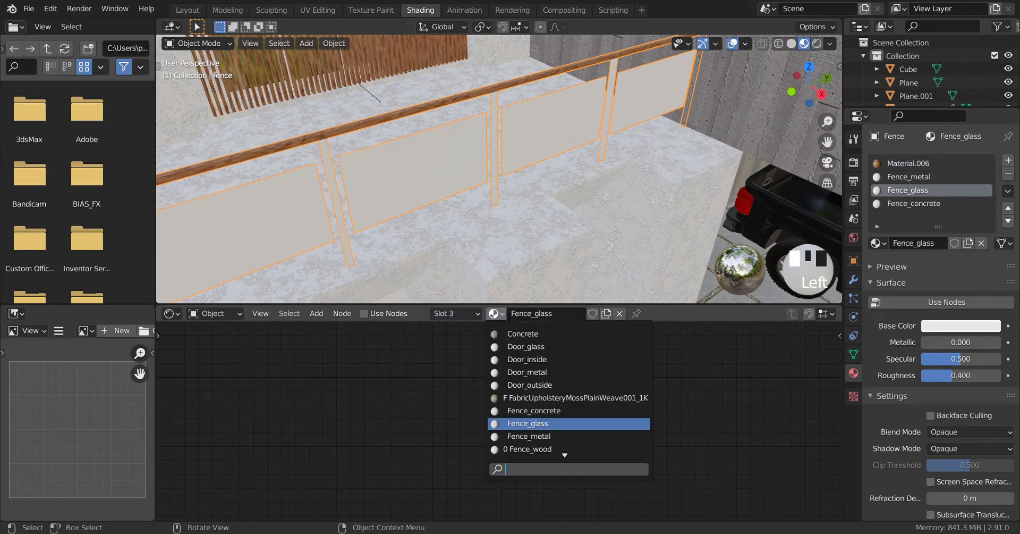
scroll(546, 384, up, 2)
scroll(545, 384, down, 14)
scroll(545, 381, down, 14)
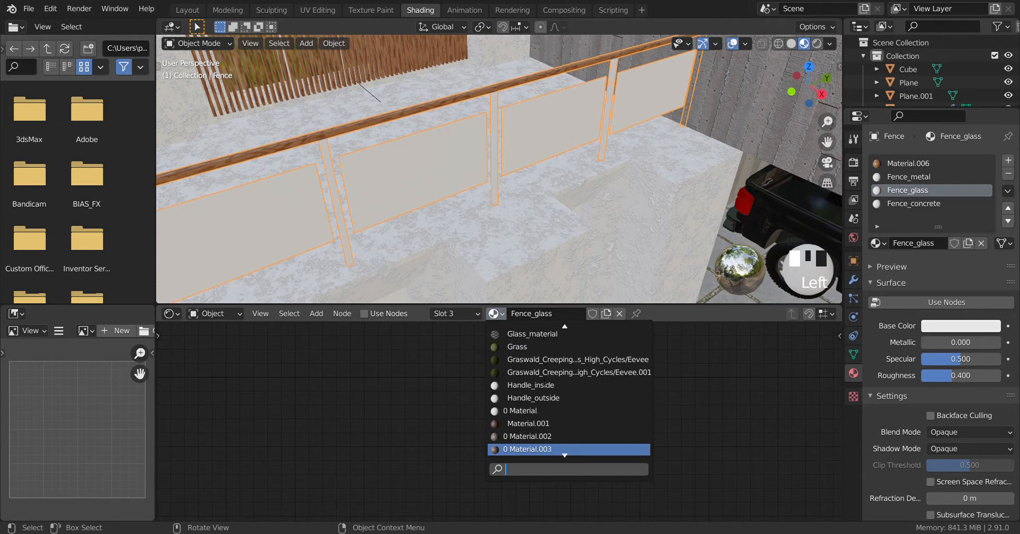
scroll(544, 383, down, 10)
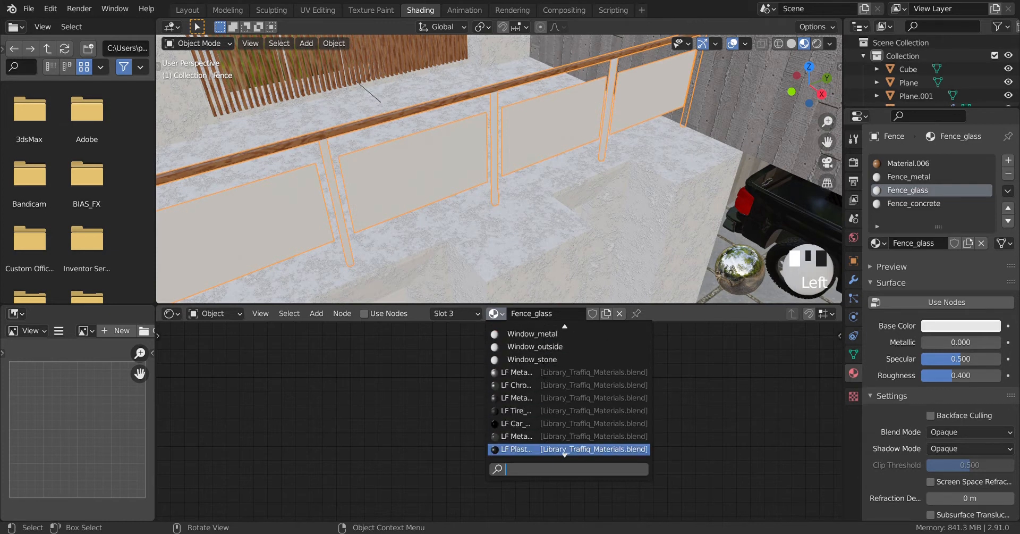
scroll(545, 383, down, 10)
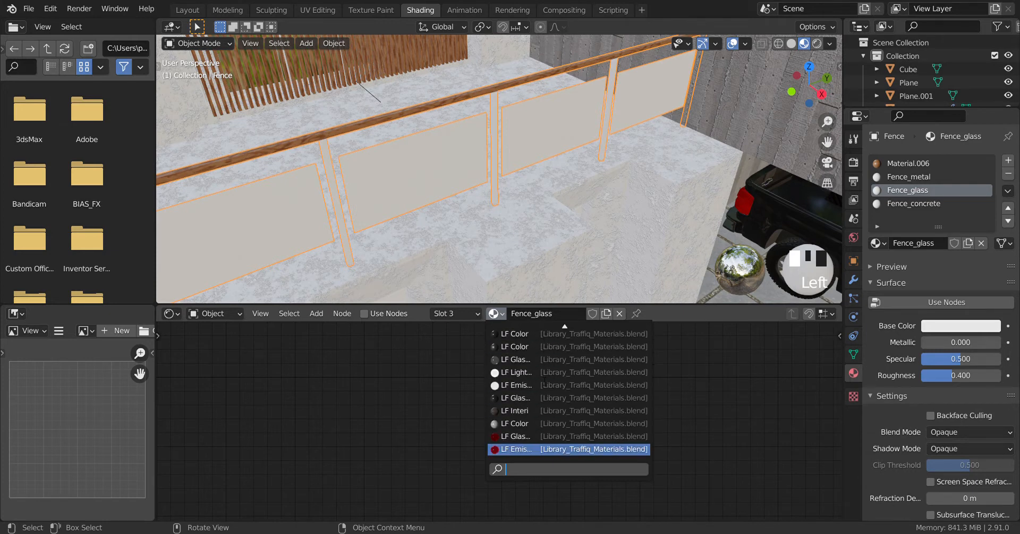
scroll(545, 383, up, 20)
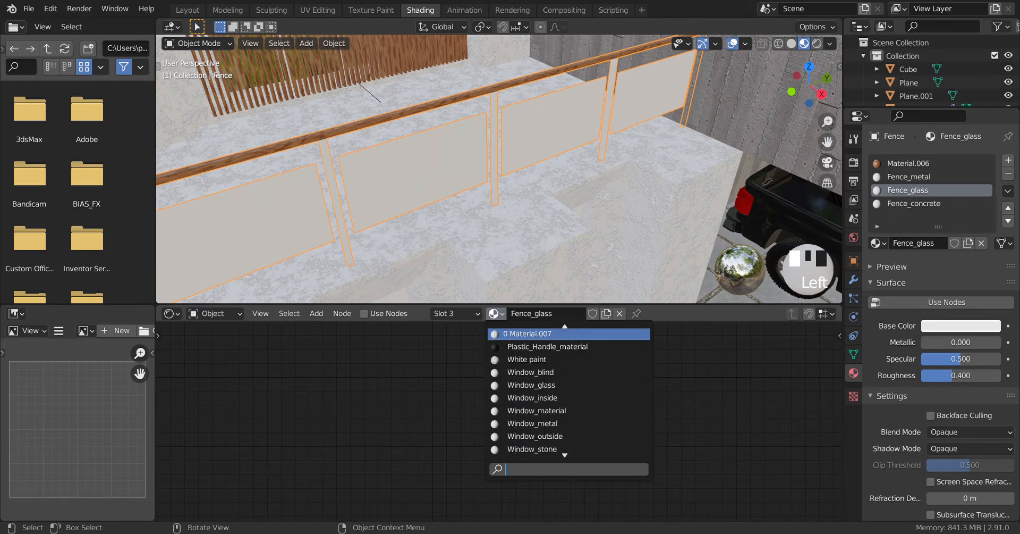
scroll(545, 383, up, 15)
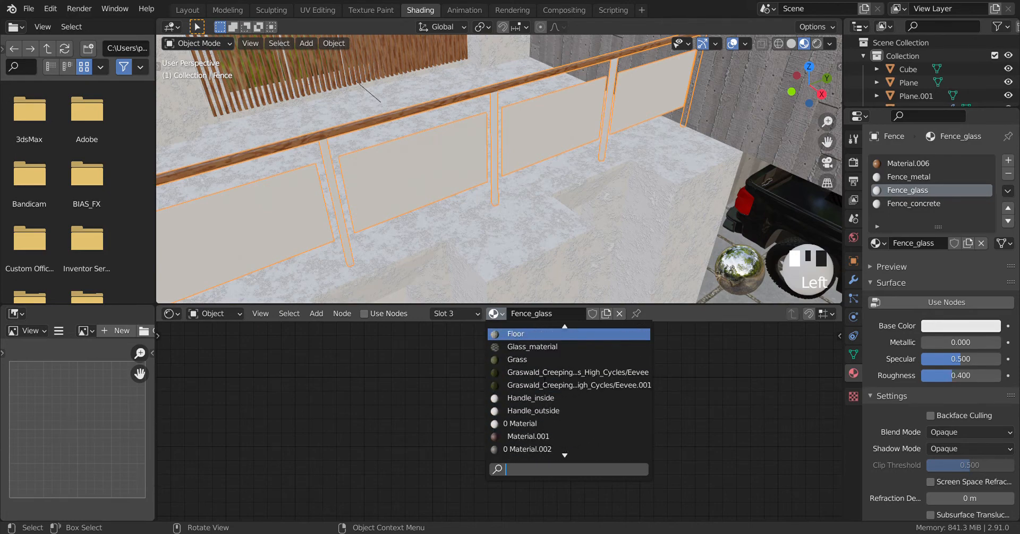
scroll(545, 381, up, 8)
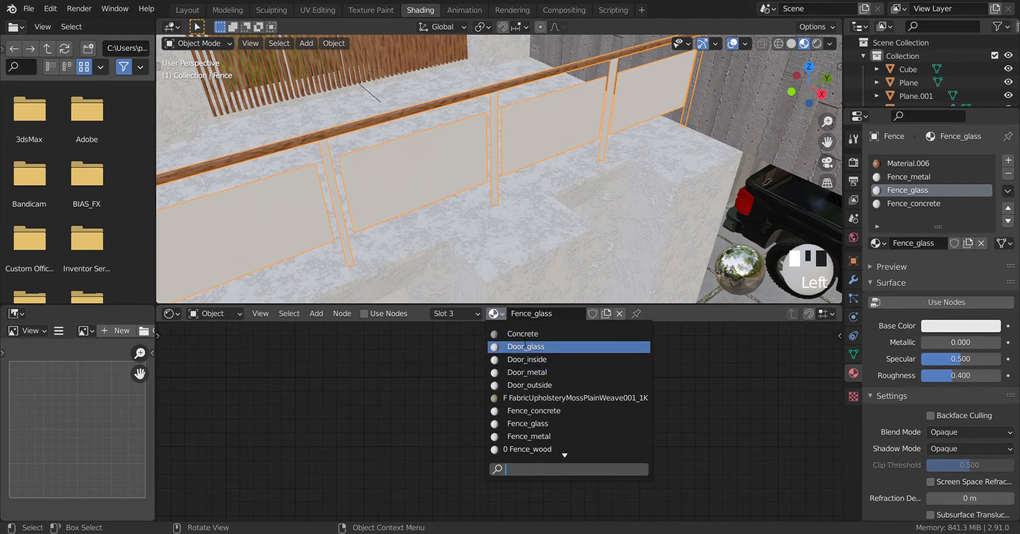
Select the window behind the wooden shutters and check which glass material it uses
scroll(463, 198, down, 5)
middle_drag(462, 198, 461, 177)
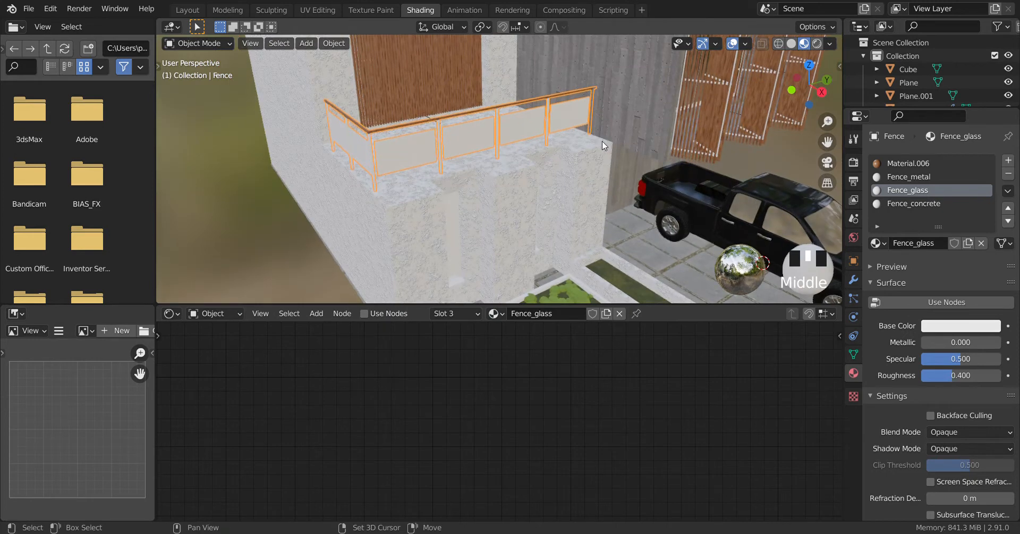
shift+middle_drag(602, 141, 485, 182)
middle_drag(485, 181, 457, 176)
click(515, 117)
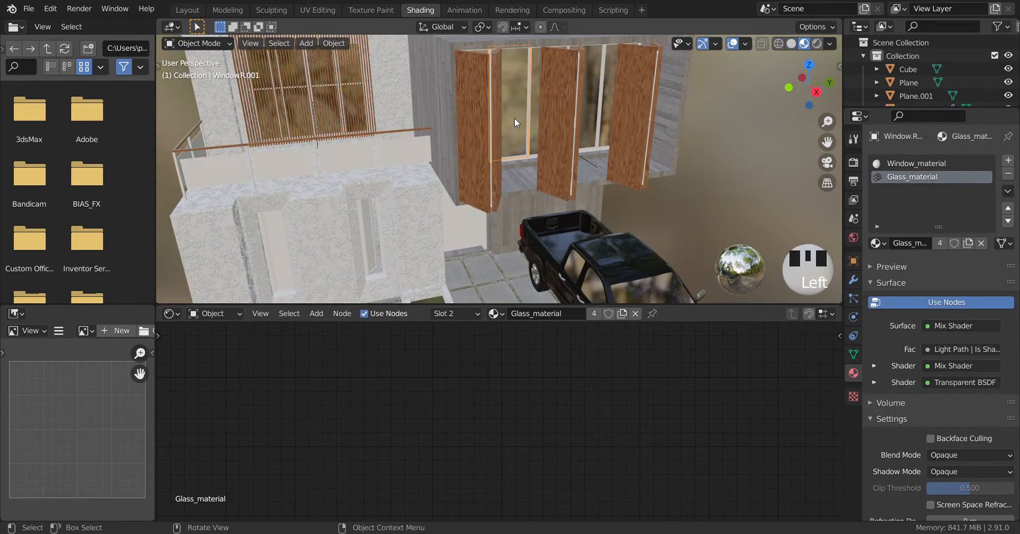
click(498, 314)
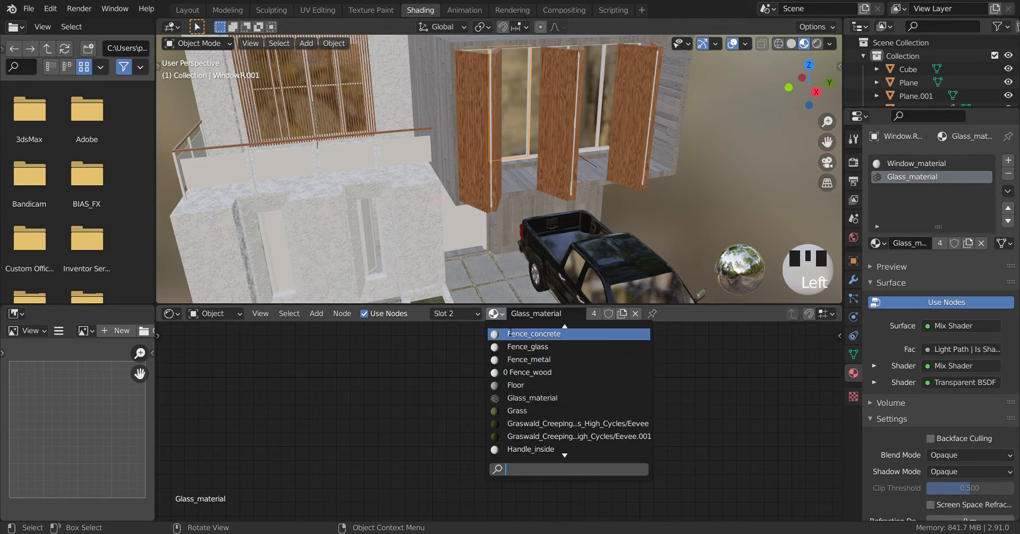
click(503, 313)
middle_drag(296, 228, 326, 221)
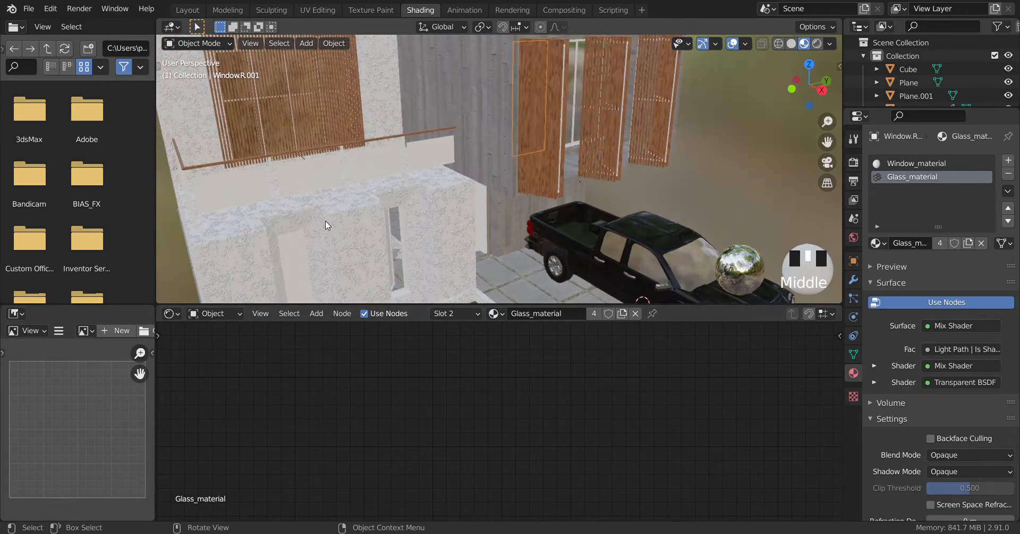
Select the balcony fence again and replace Fence_glass in its third slot with the existing Glass_material
click(314, 173)
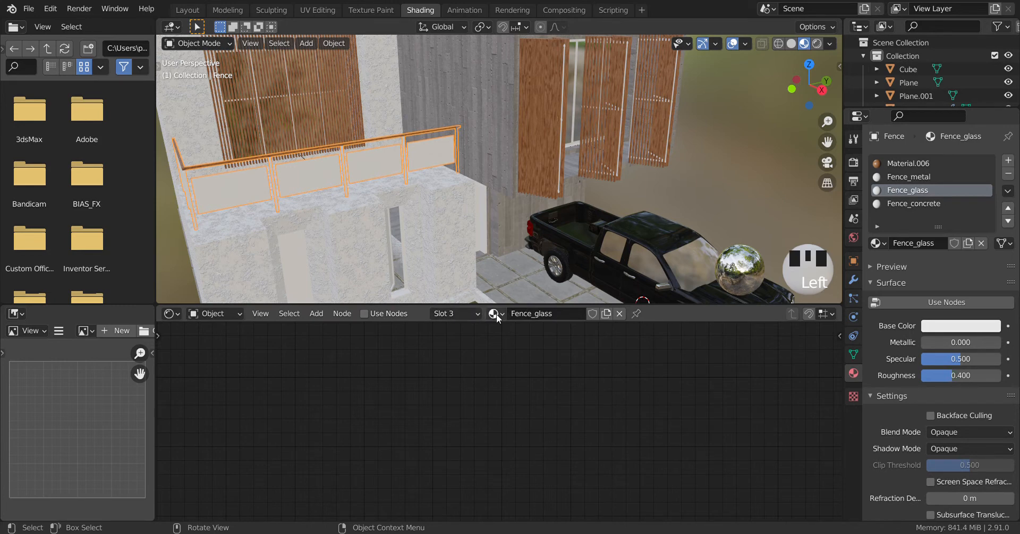
click(456, 313)
click(497, 313)
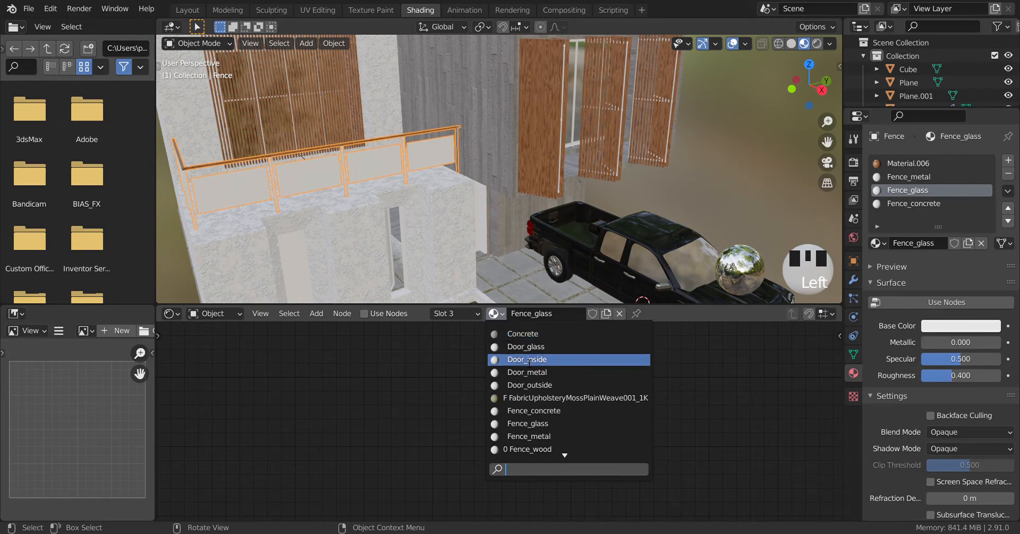
scroll(537, 436, down, 3)
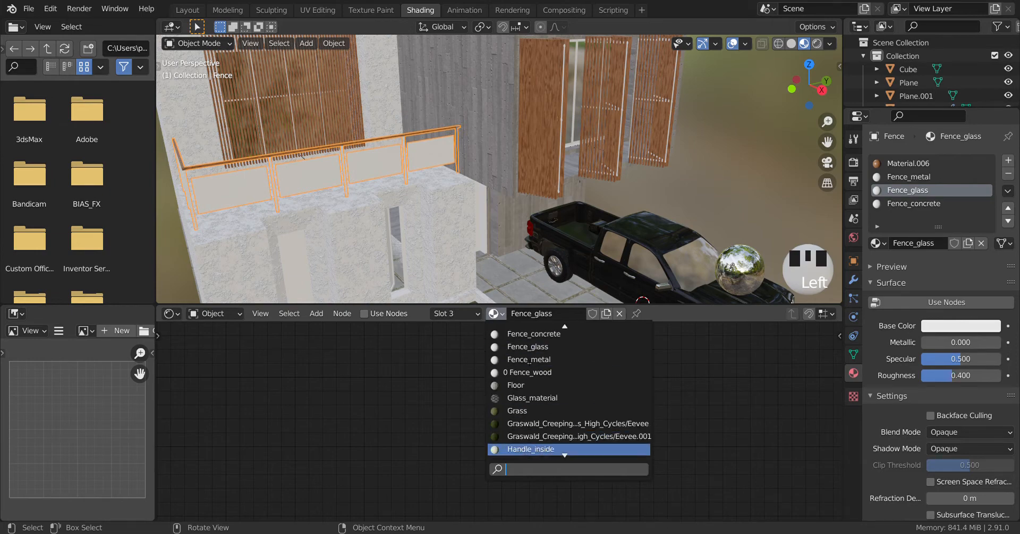
click(539, 402)
Check the fence's Fence_concrete slot, make the Fence_metal slot active and look at the existing materials for it
shift+middle_drag(354, 197, 394, 184)
scroll(394, 184, up, 3)
shift+middle_drag(356, 230, 424, 164)
click(470, 313)
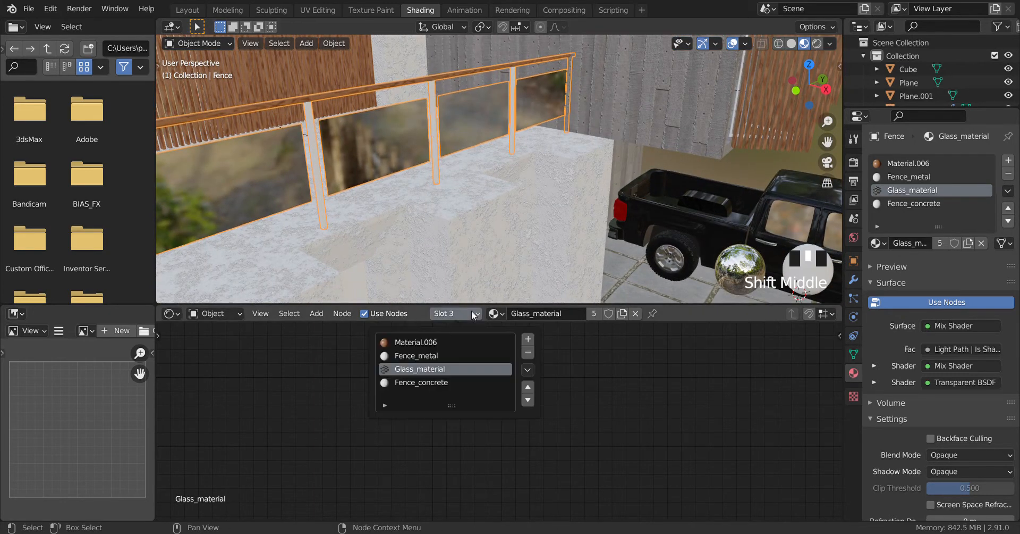
click(440, 381)
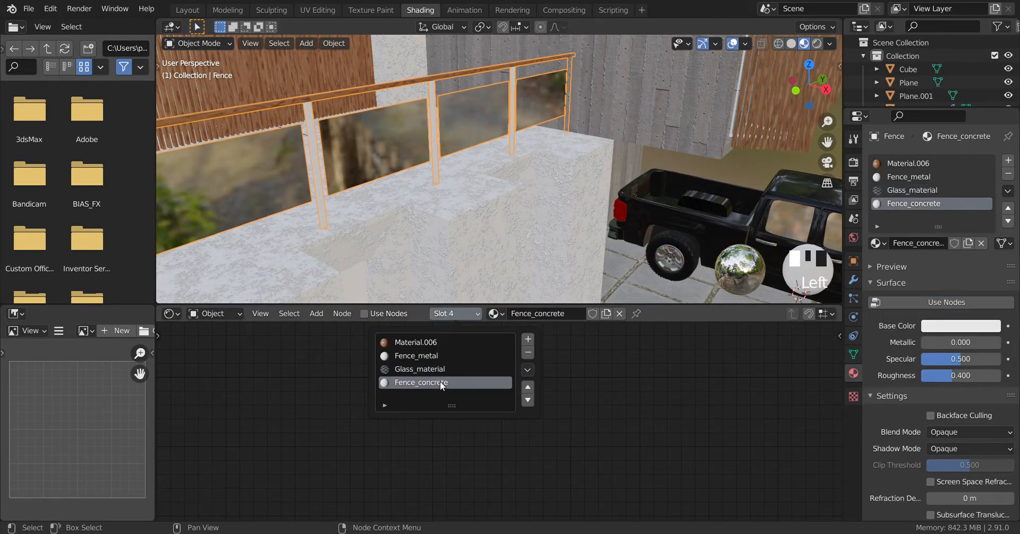
click(472, 312)
click(416, 355)
click(500, 314)
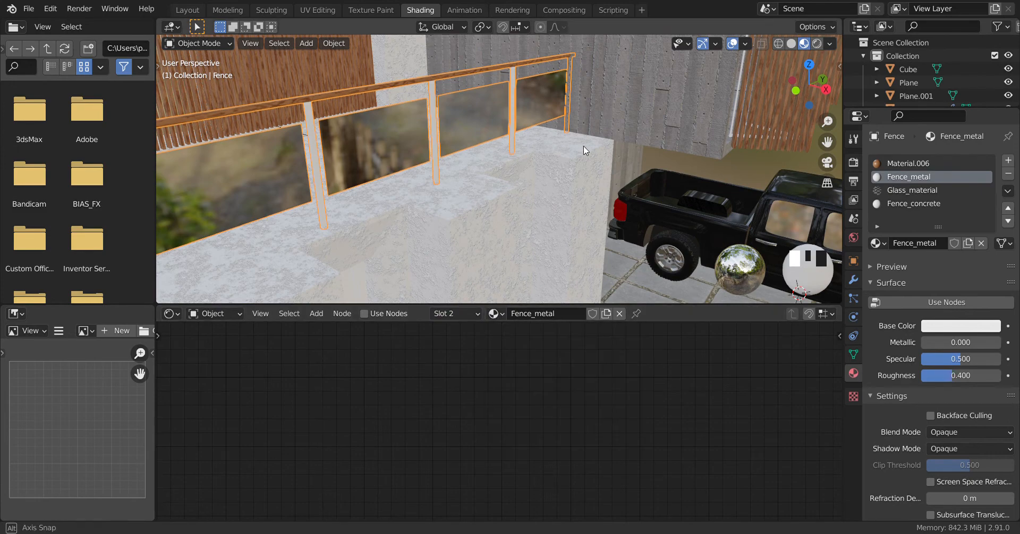
Select the wooden shutter nearest the balcony and create a new material named Metal in its empty first slot
middle_drag(584, 145, 535, 222)
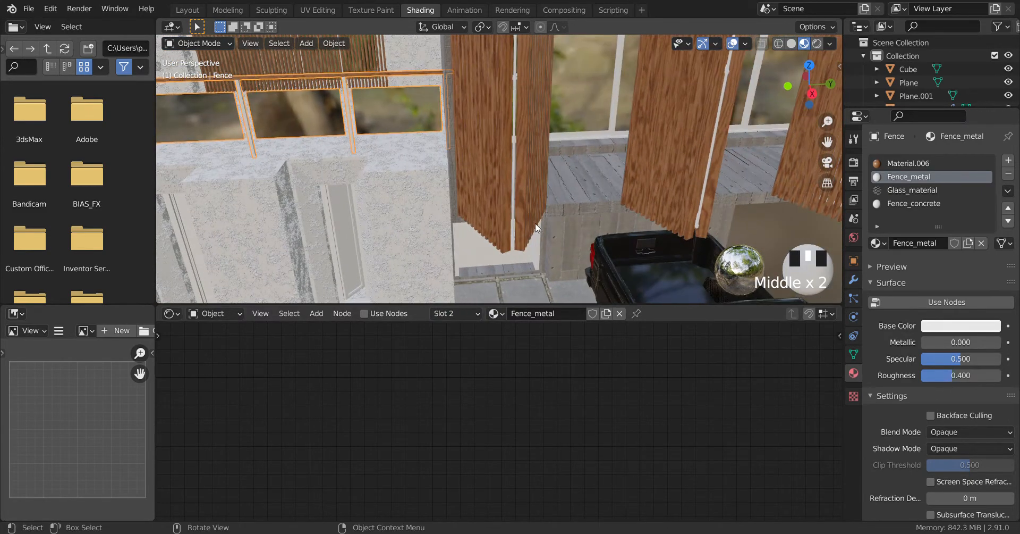
click(511, 234)
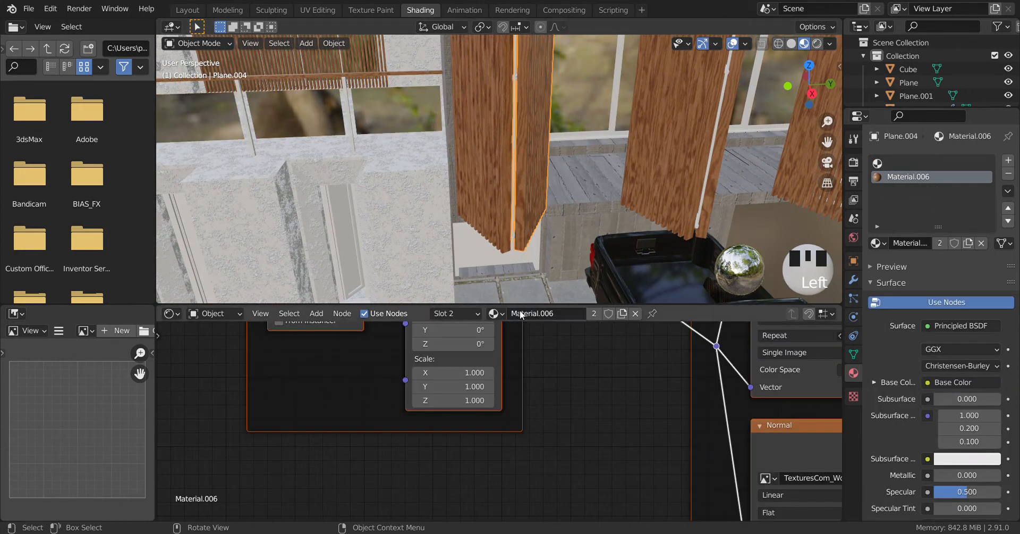
scroll(497, 181, down, 3)
mouse_move(497, 180)
middle_down()
mouse_move(556, 163)
mouse_move(477, 177)
middle_up()
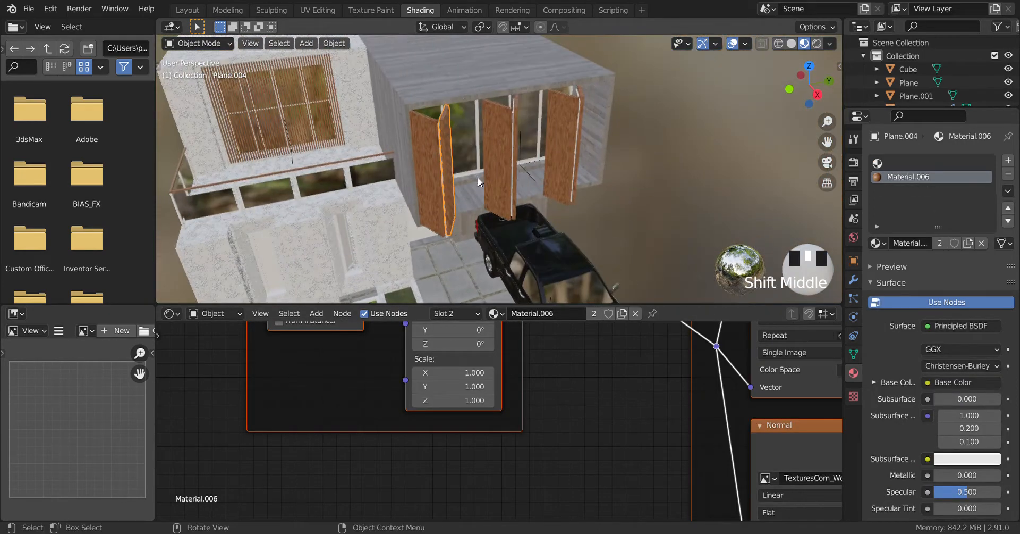
scroll(467, 295, up, 2)
click(467, 309)
click(423, 339)
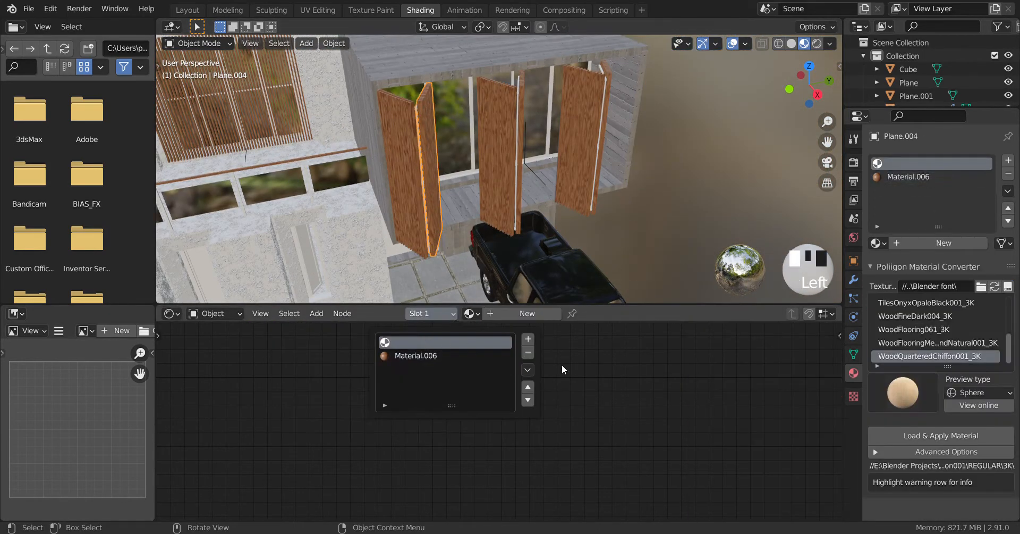
click(513, 314)
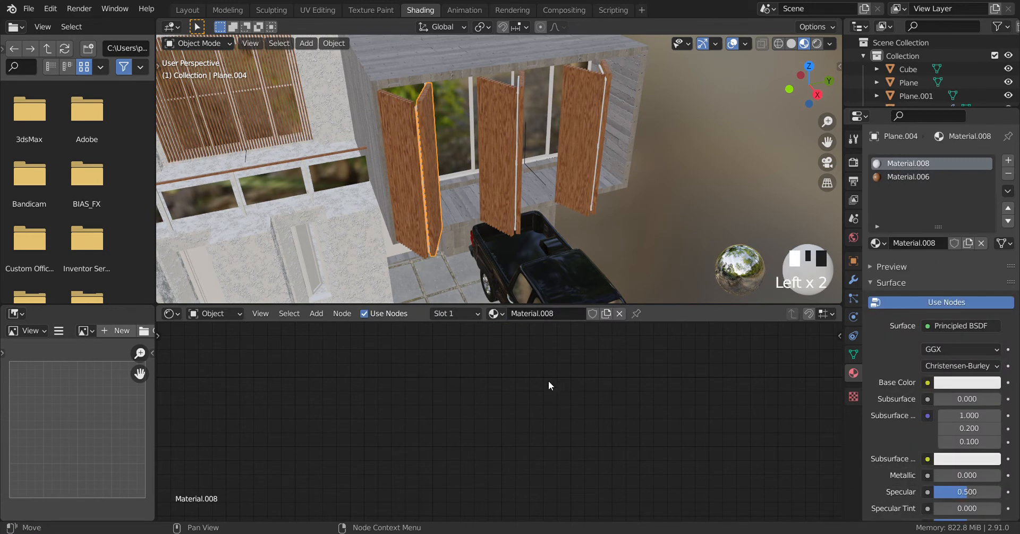
click(557, 313)
text(M)
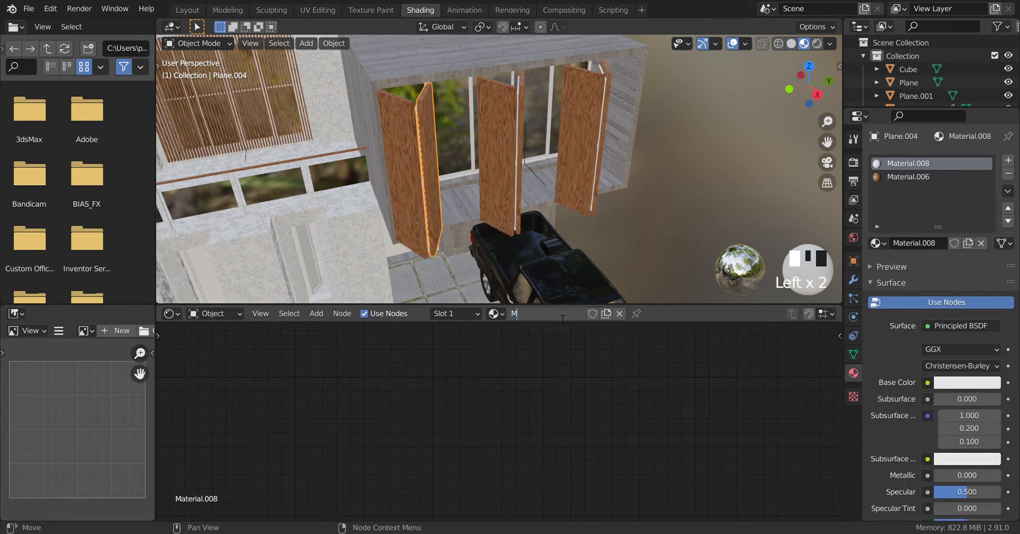
text(etal)
key(Return)
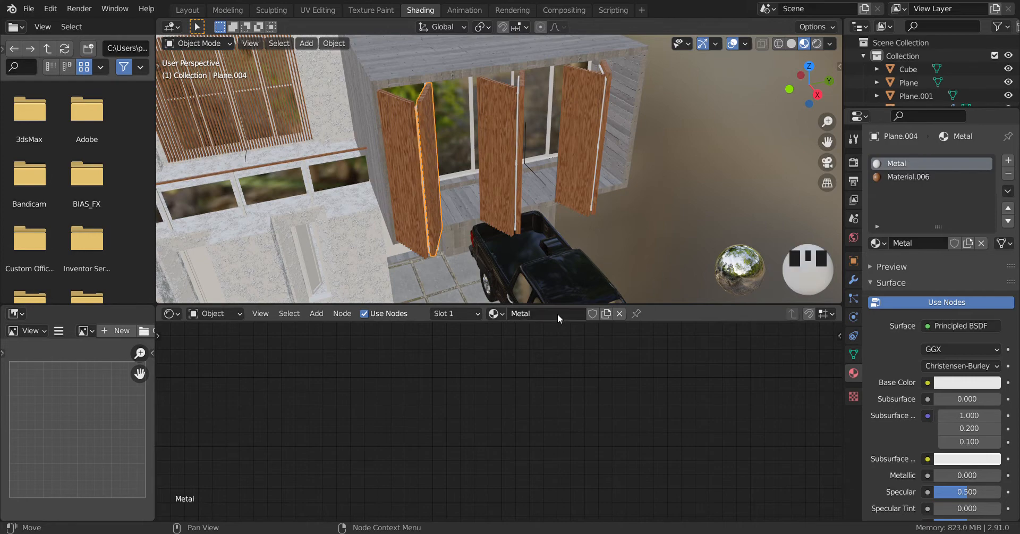
Set Metallic to 1.000 on the Metal material's Principled BSDF node
scroll(502, 423, down, 16)
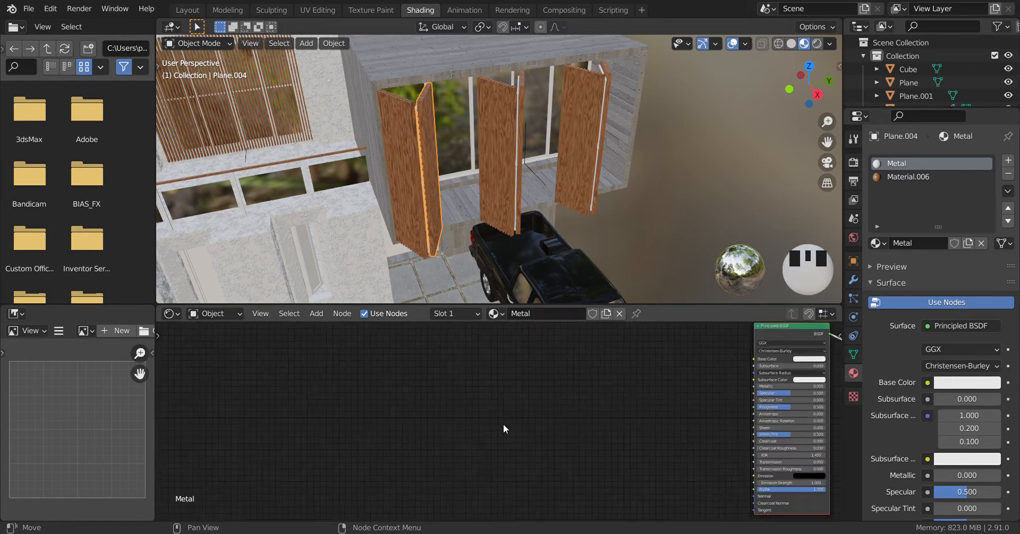
middle_drag(581, 409, 403, 420)
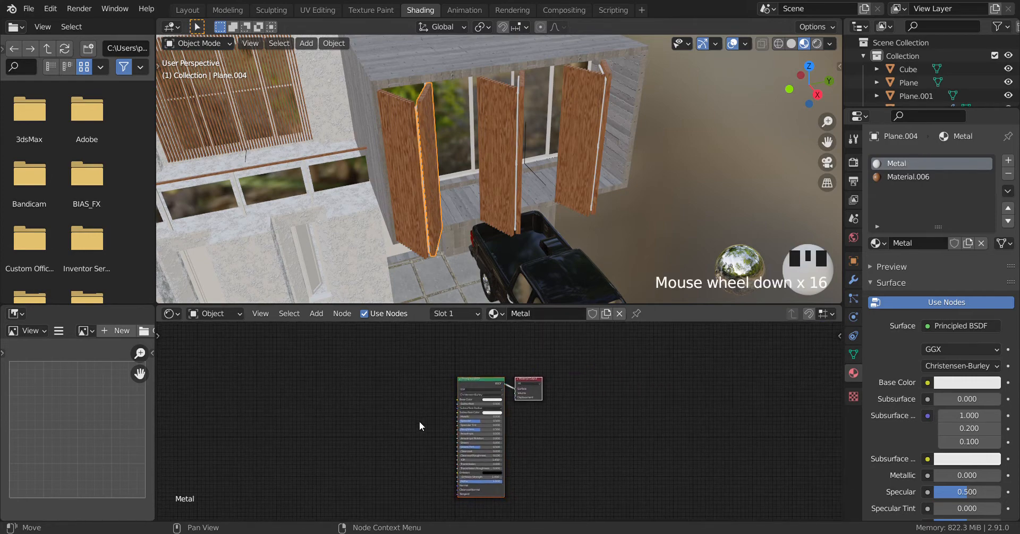
scroll(417, 427, up, 16)
middle_drag(631, 452, 636, 471)
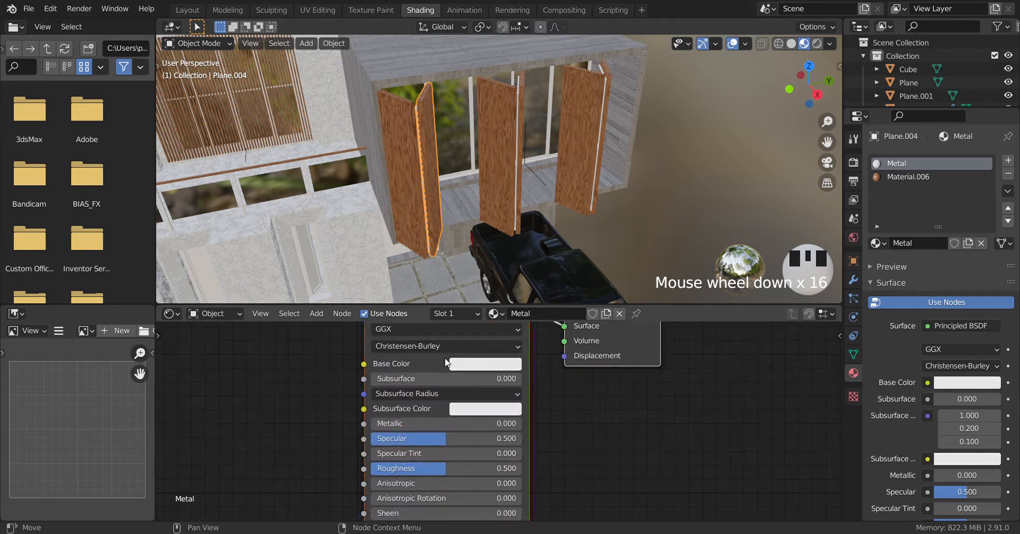
drag(393, 423, 510, 423)
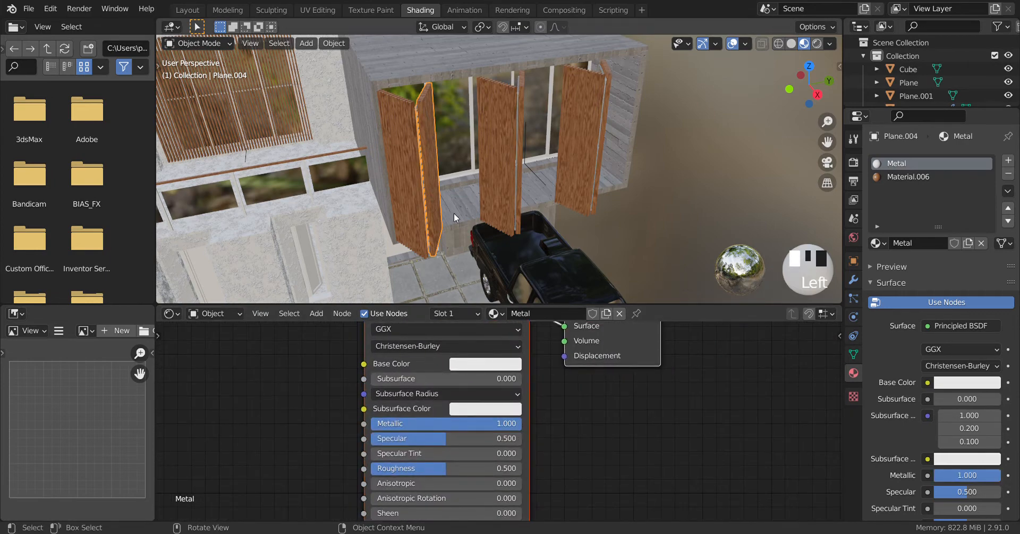
Lower the Metal material's Roughness to 0.315 while judging the shutter's metal frame up close
middle_drag(433, 170, 461, 283)
scroll(487, 152, up, 3)
scroll(486, 193, up, 2)
scroll(470, 200, down, 2)
mouse_move(478, 423)
mouse_down()
mouse_move(383, 423)
mouse_move(520, 423)
mouse_up()
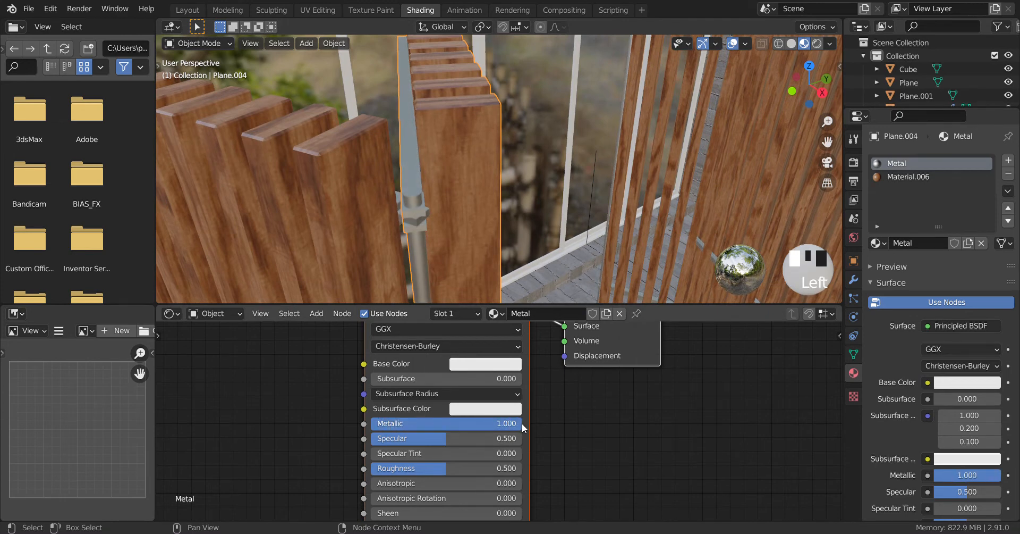
drag(444, 469, 418, 467)
middle_drag(585, 429, 587, 444)
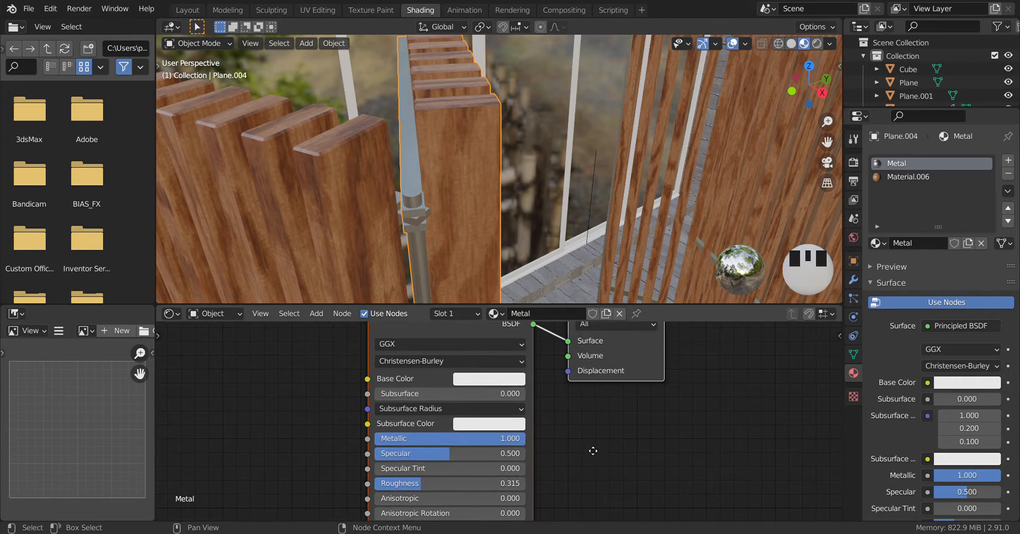
Select the balcony fence and assign the existing Metal material to its Fence_metal slot
scroll(376, 186, down, 6)
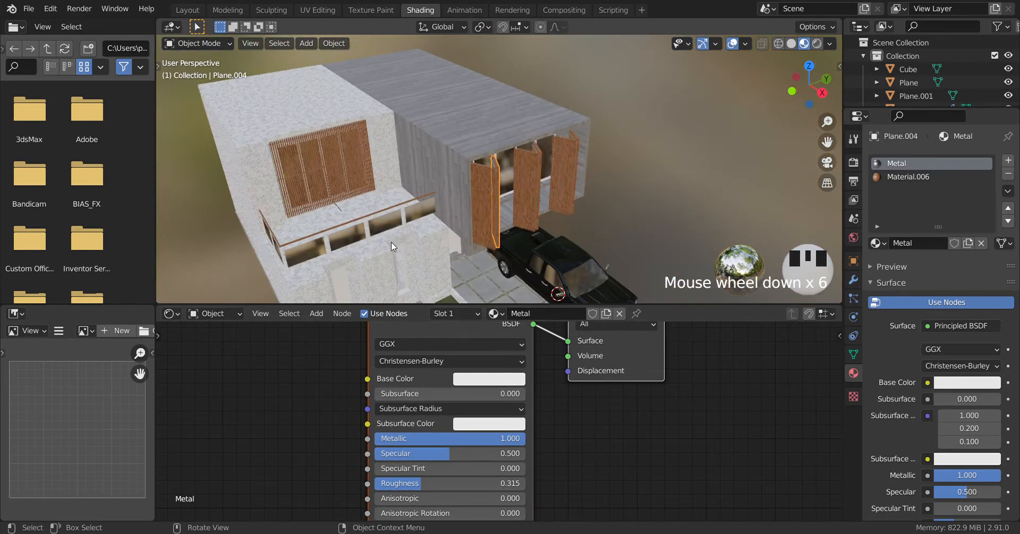
shift+middle_drag(392, 242, 484, 171)
scroll(451, 202, up, 3)
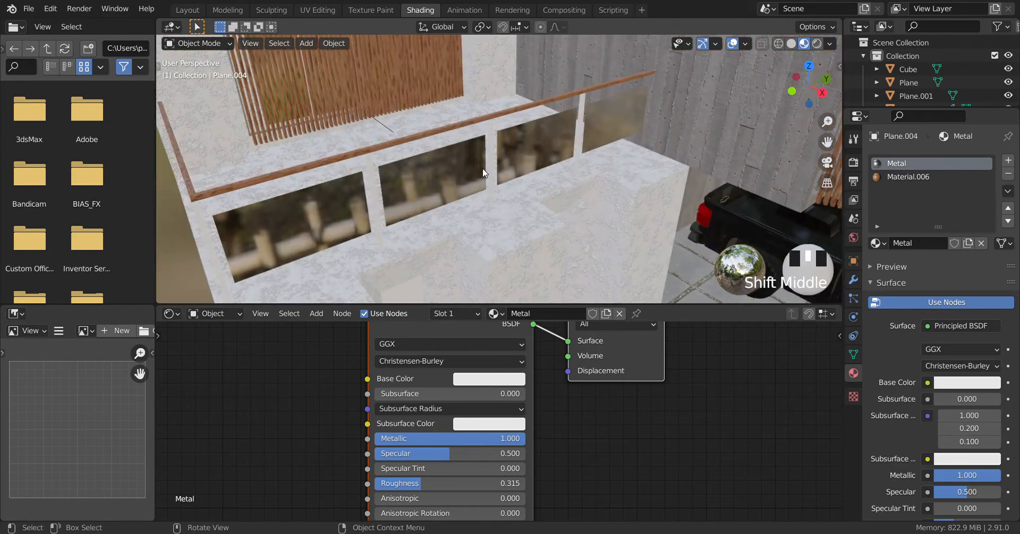
click(490, 146)
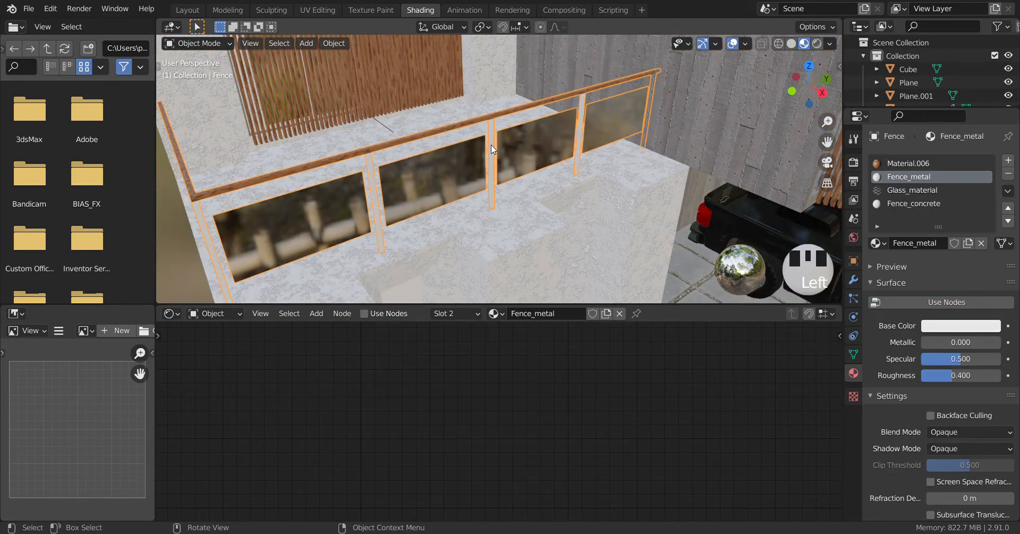
click(479, 314)
click(469, 313)
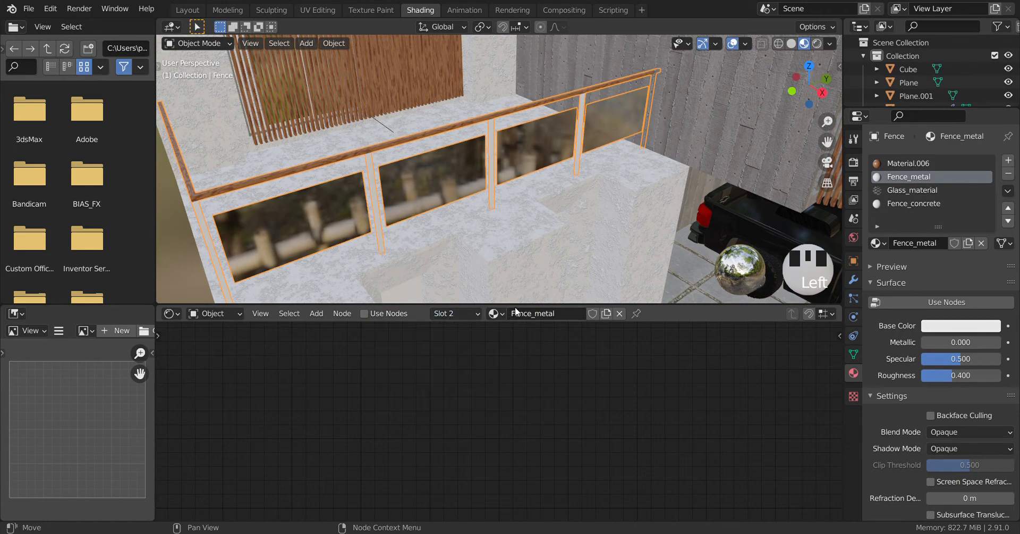
click(494, 314)
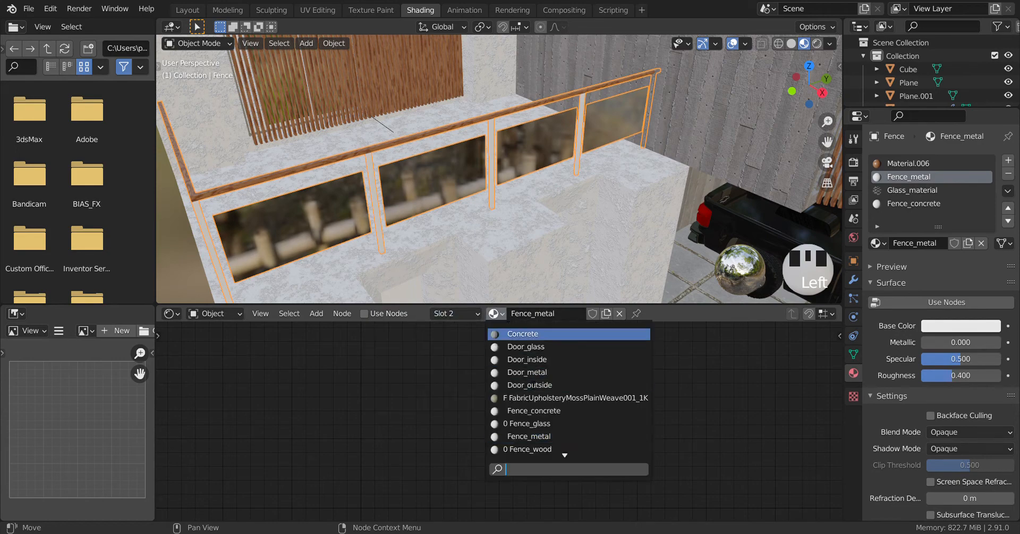
scroll(564, 452, down, 10)
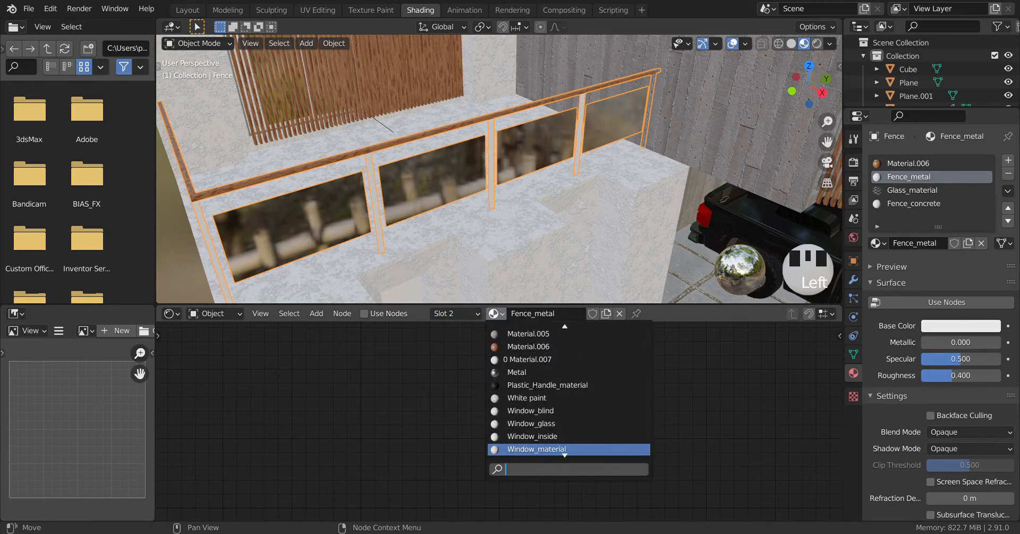
click(530, 373)
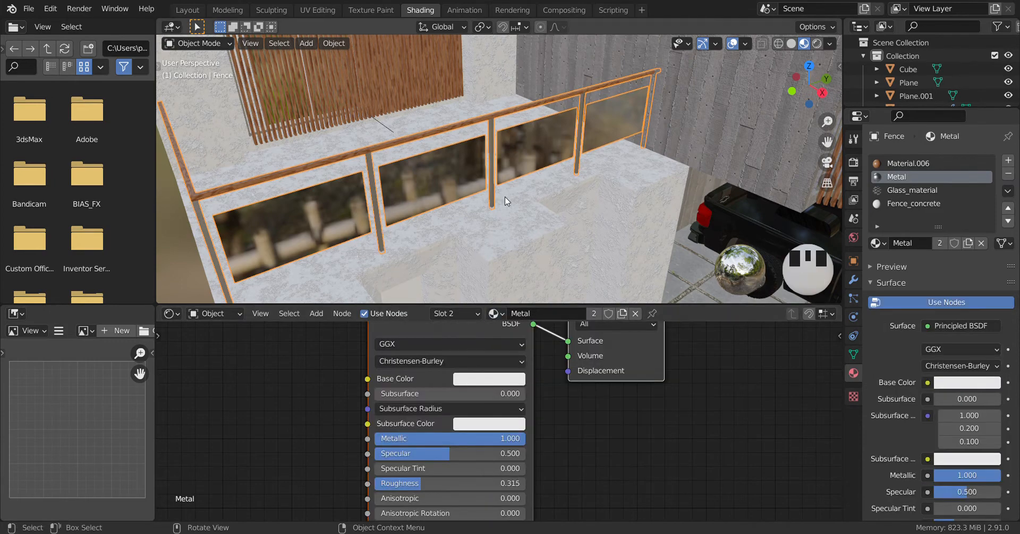
Select the narrow ground-floor window panel nearest the driveway and assign the existing Glass_material to its Window_glass slot
scroll(509, 173, up, 4)
shift+middle_drag(505, 118, 472, 162)
scroll(511, 175, down, 4)
scroll(463, 223, up, 2)
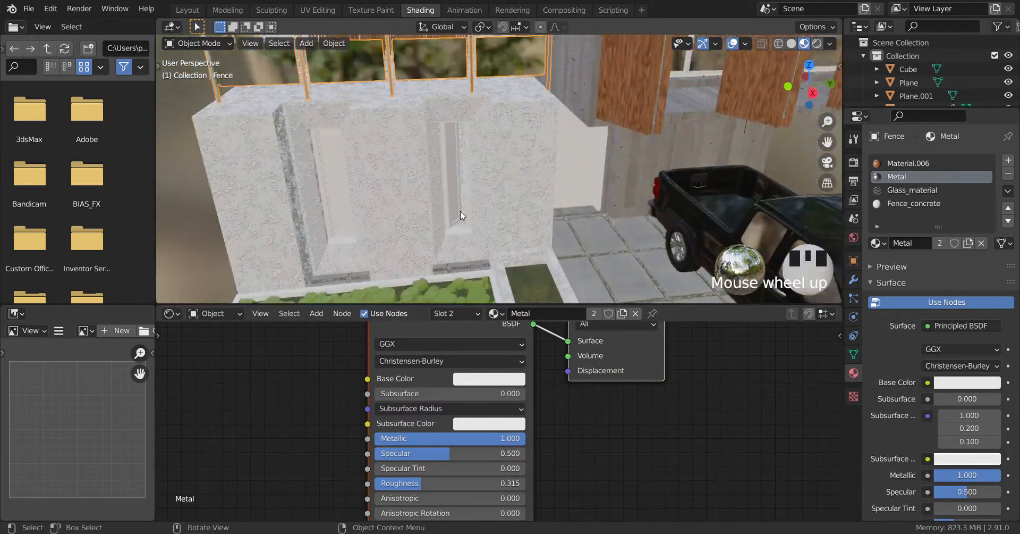
click(441, 201)
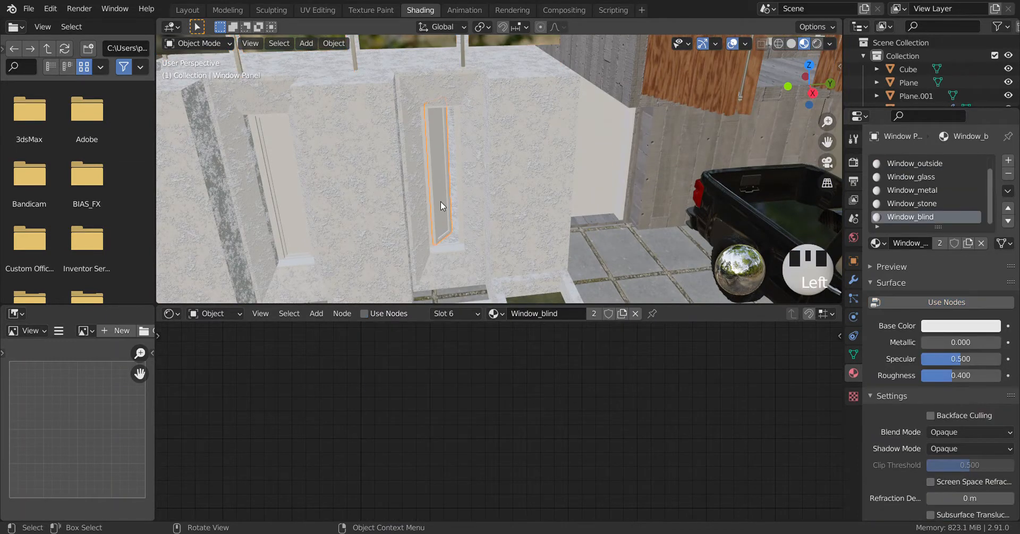
click(473, 318)
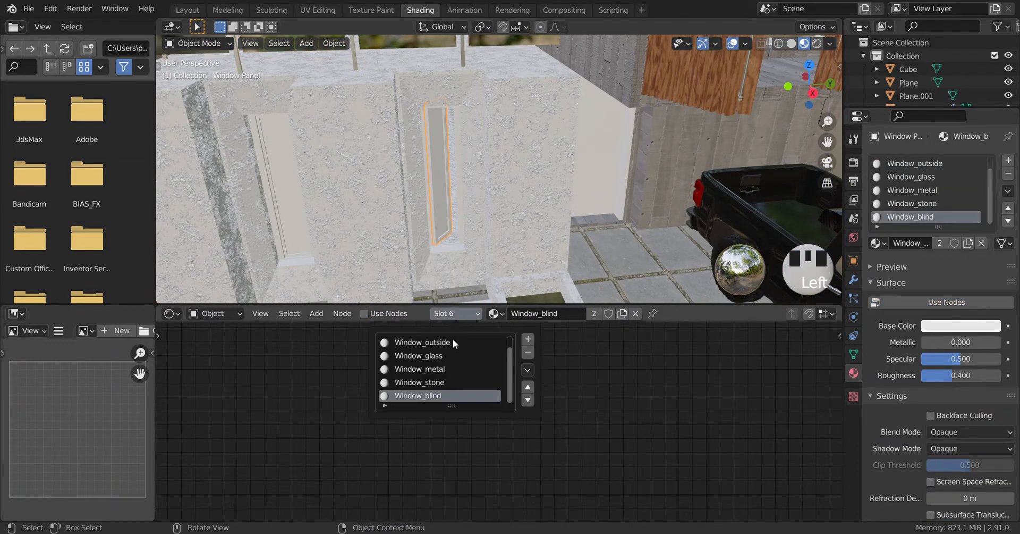
click(423, 355)
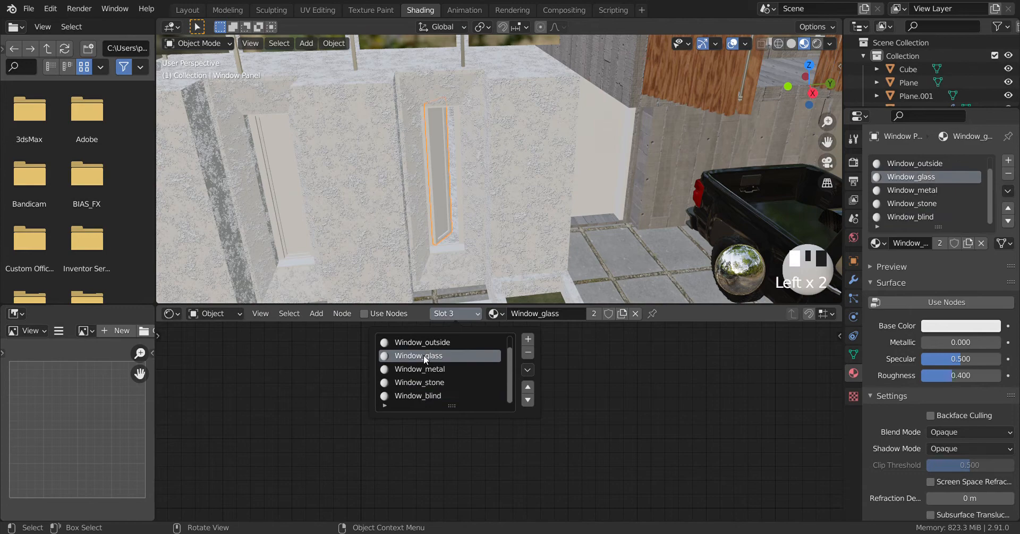
click(494, 313)
scroll(565, 400, up, 5)
scroll(565, 400, down, 18)
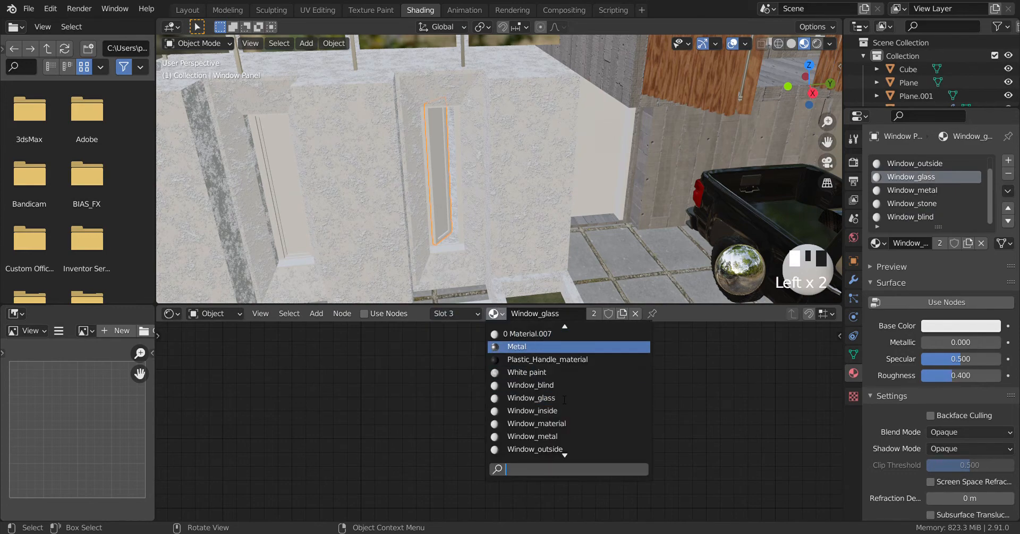
scroll(565, 399, up, 20)
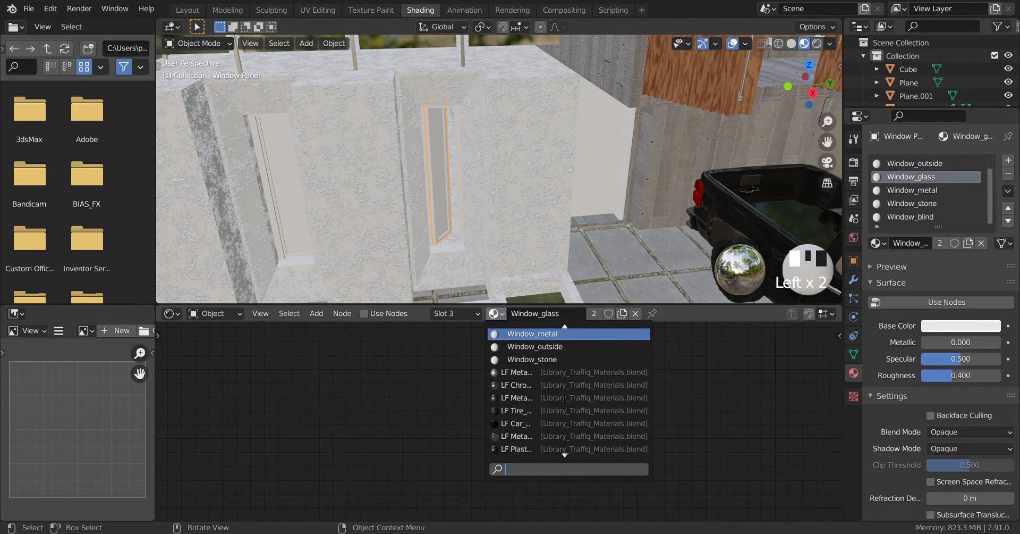
scroll(564, 400, up, 15)
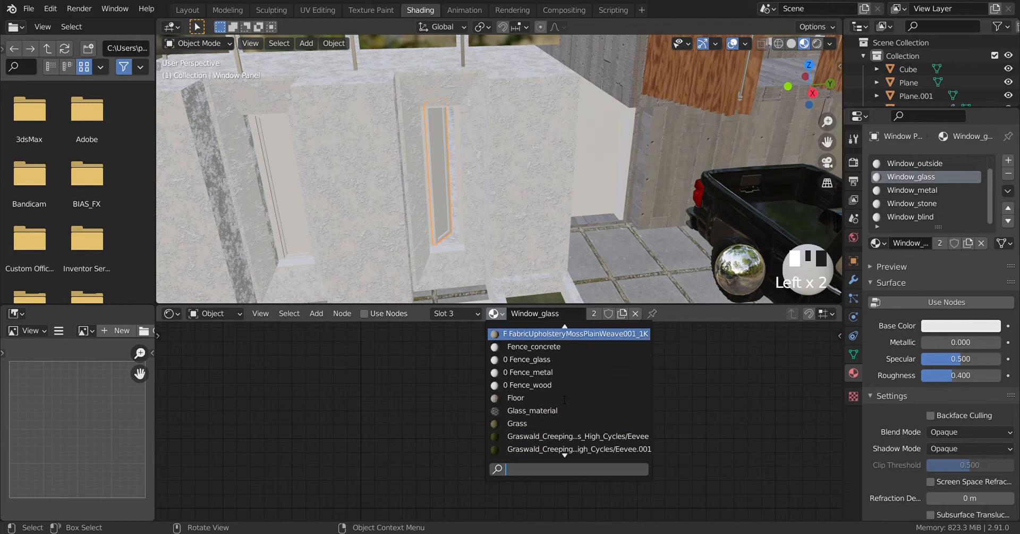
click(551, 410)
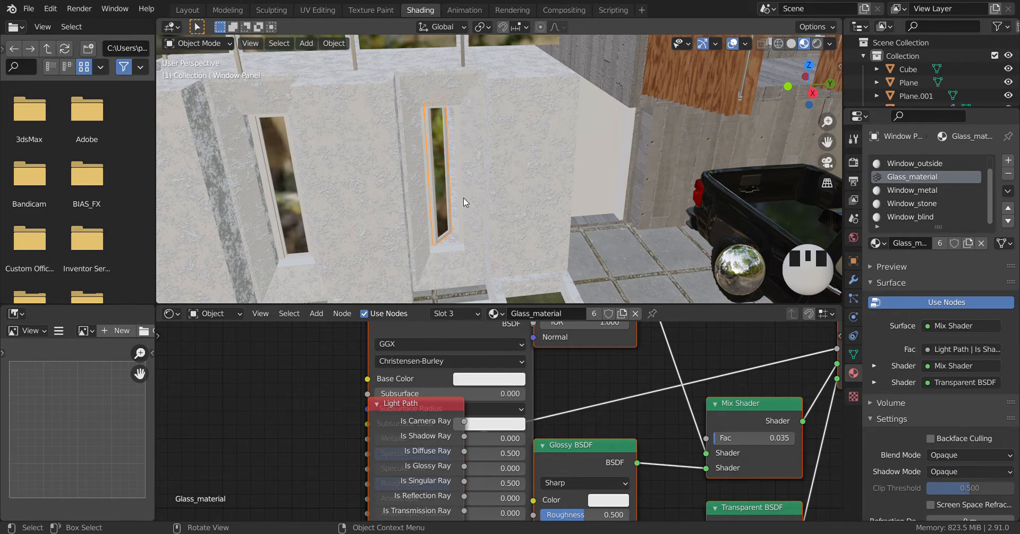
Load and apply the Poliigon wood material WoodFineDark004_3K to the Door_outside slot of the entrance door panel
middle_drag(457, 238, 447, 142)
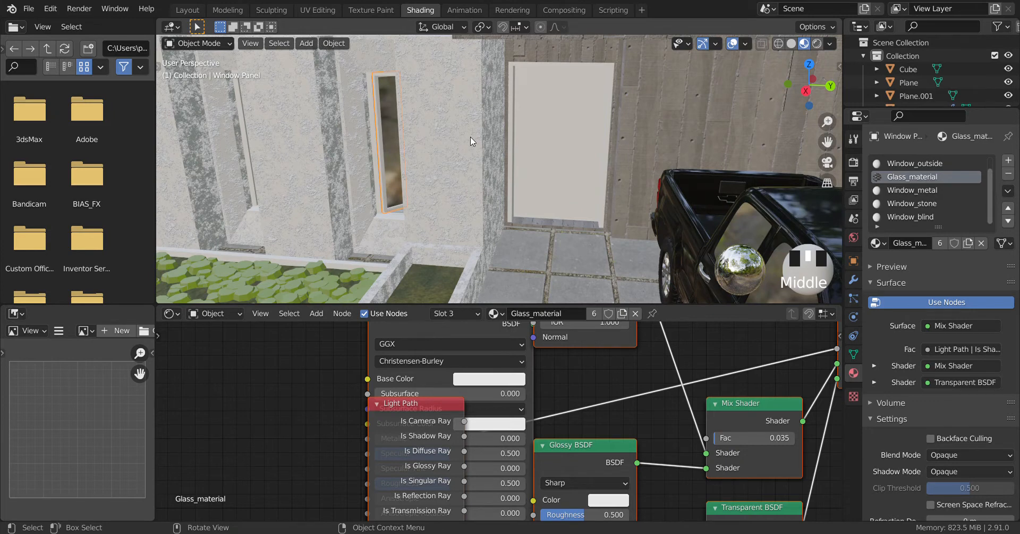
click(541, 177)
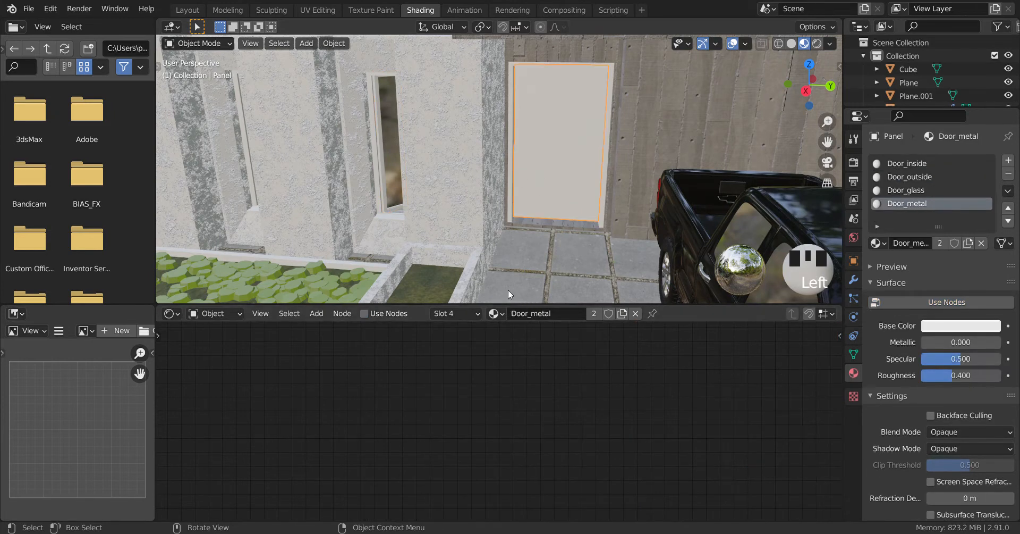
click(476, 313)
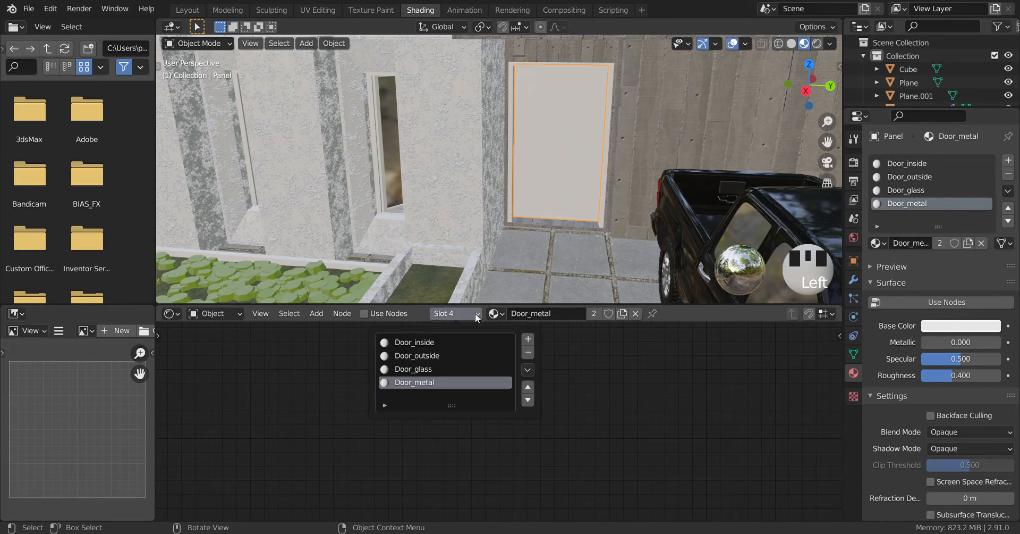
click(448, 354)
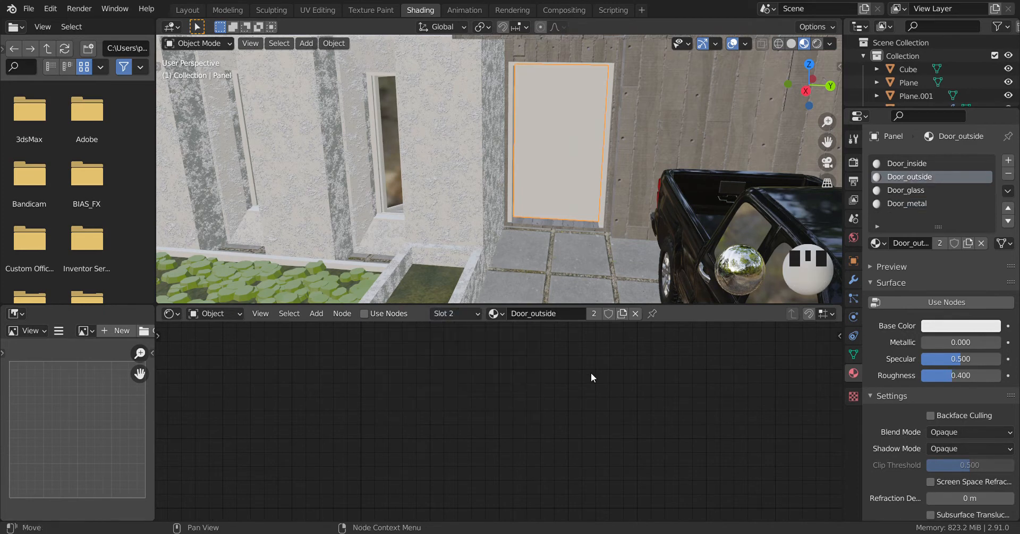
click(495, 313)
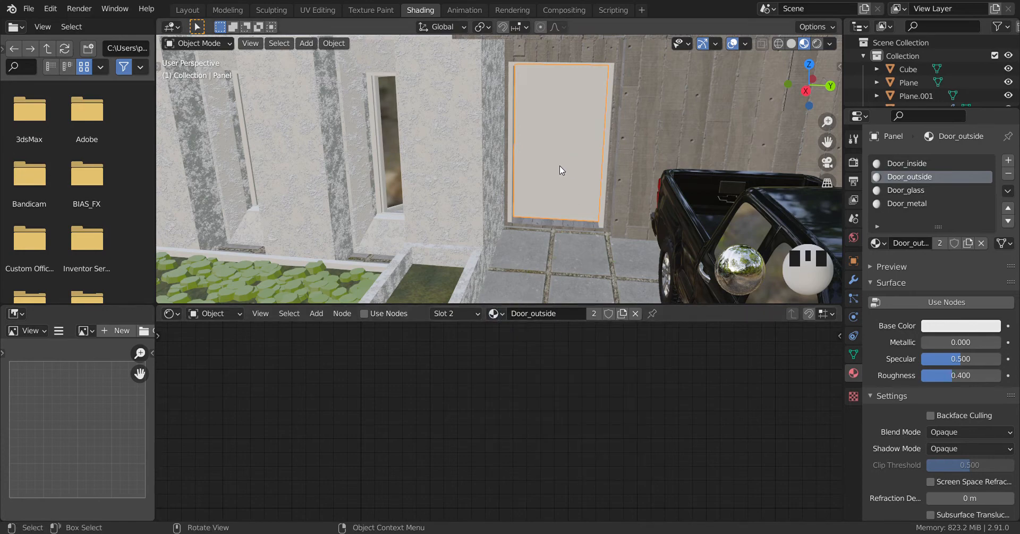
middle_drag(559, 165, 530, 170)
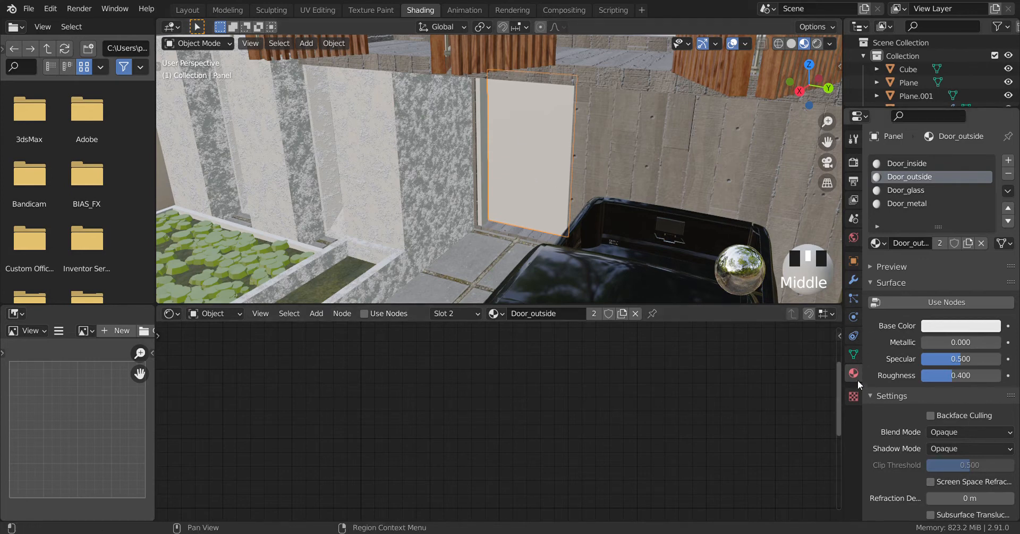
scroll(885, 295, down, 10)
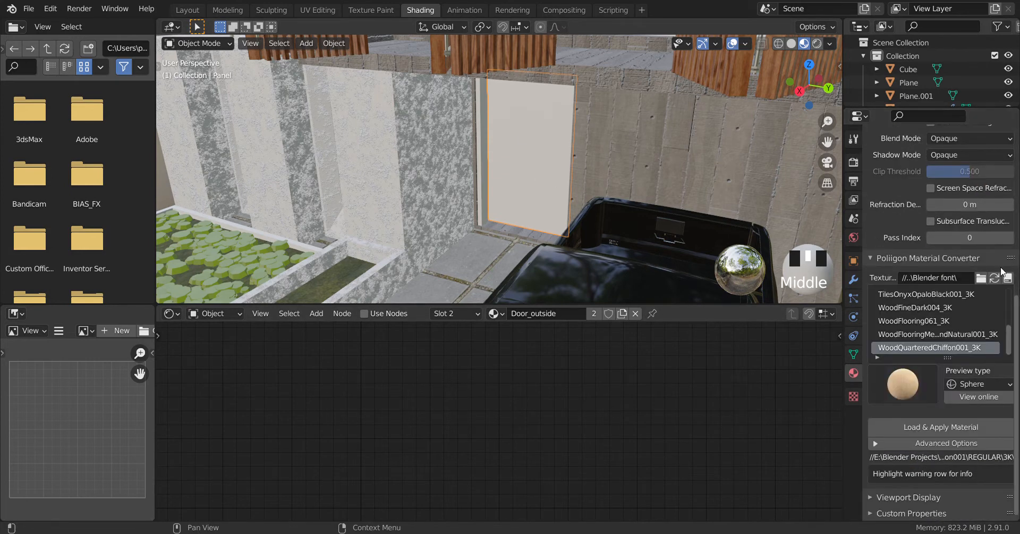
scroll(941, 334, up, 10)
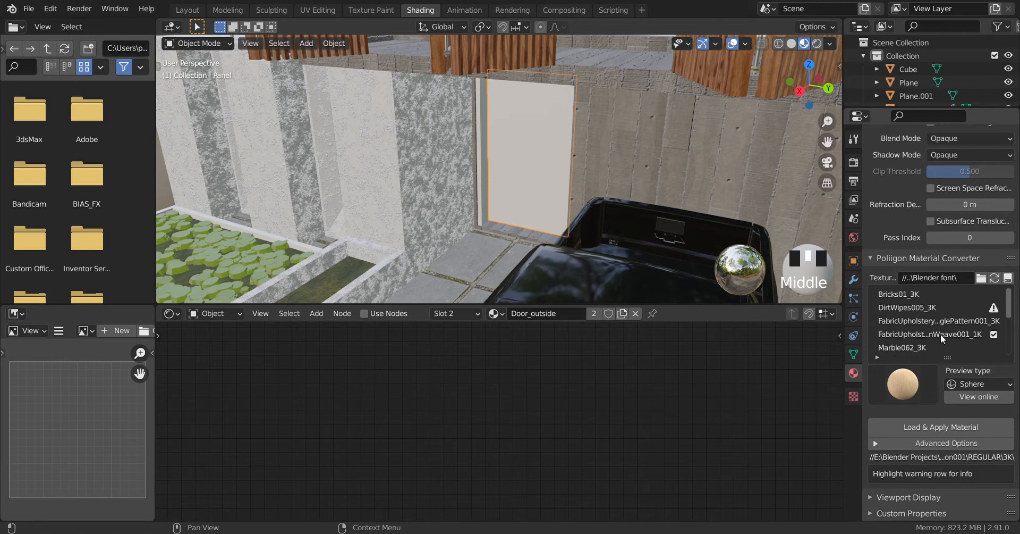
key(Up)
key(Up)
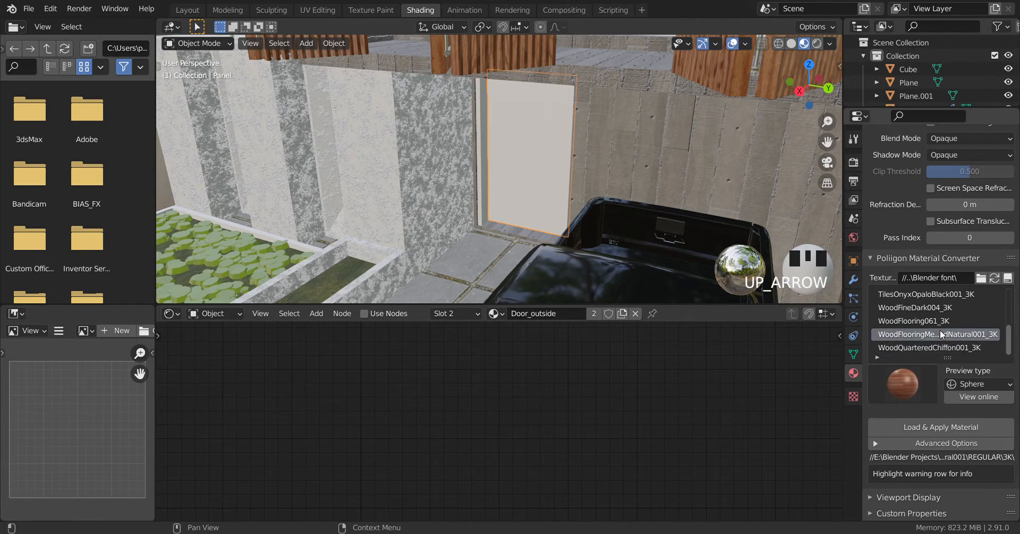
key(Up)
key(Up)
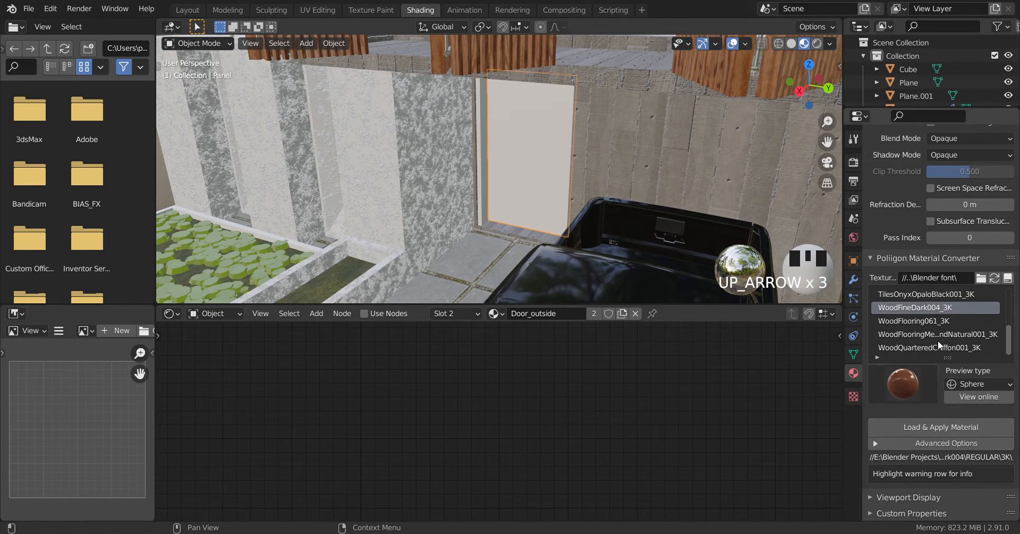
click(952, 427)
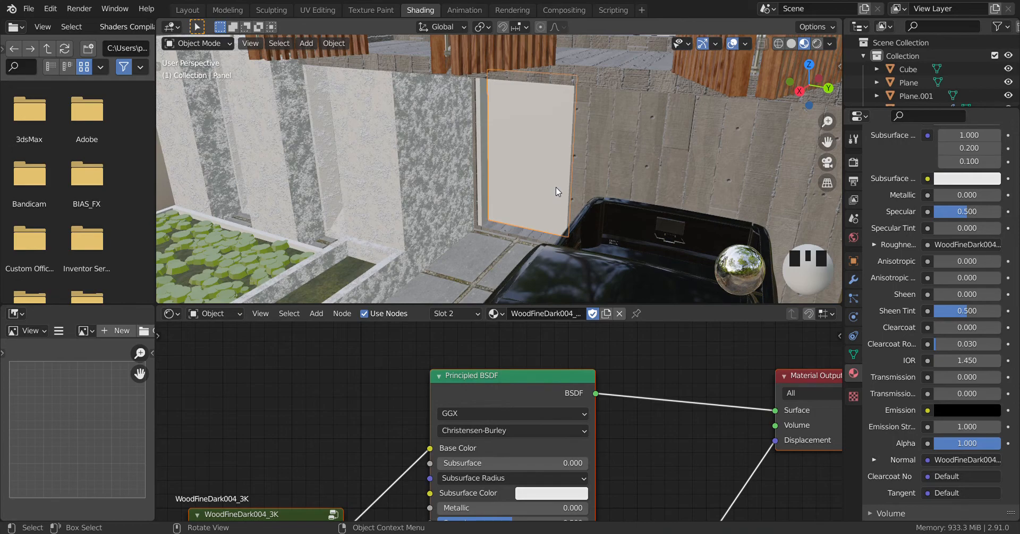
Assign the existing WoodFineDark004_3K material to the door panel's Door_inside slot
mouse_move(559, 158)
middle_down()
mouse_move(413, 160)
mouse_move(553, 155)
middle_up()
scroll(469, 161, up, 4)
scroll(554, 155, down, 2)
click(463, 313)
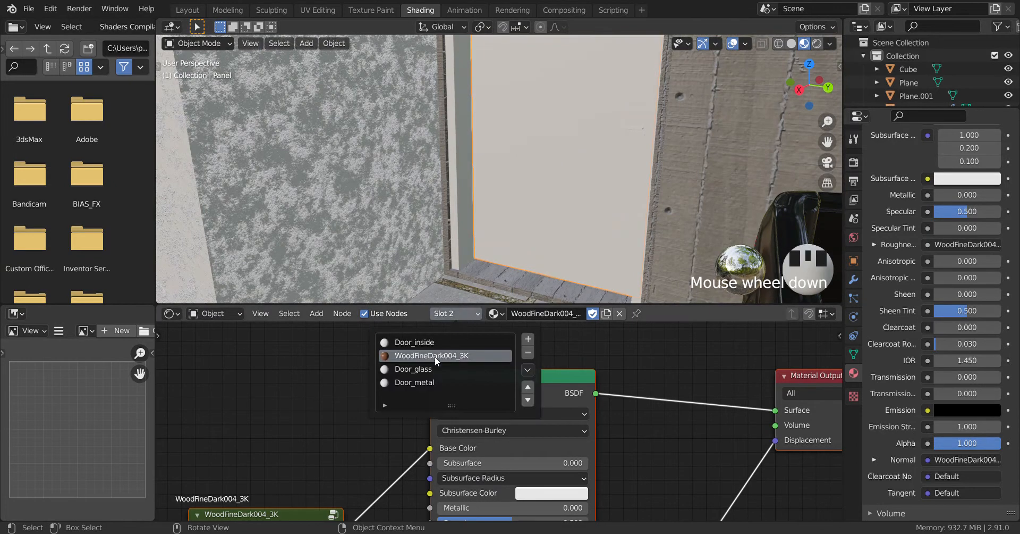
click(433, 342)
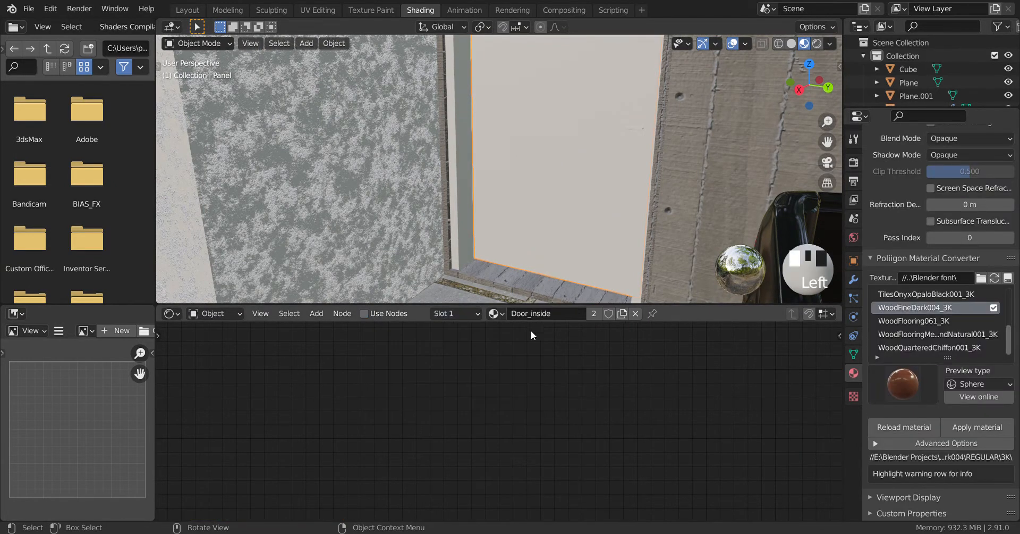
click(496, 314)
scroll(536, 366, down, 18)
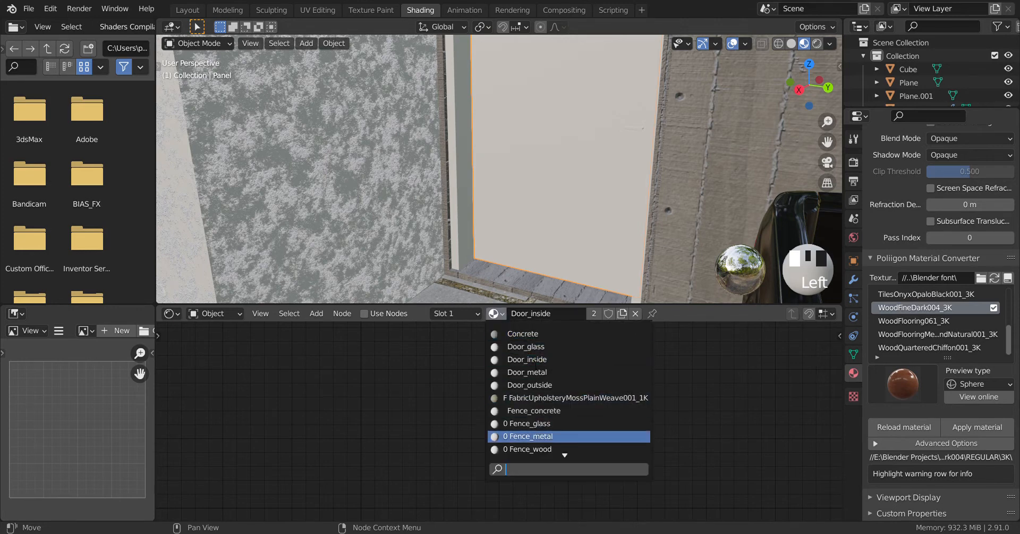
scroll(572, 374, down, 20)
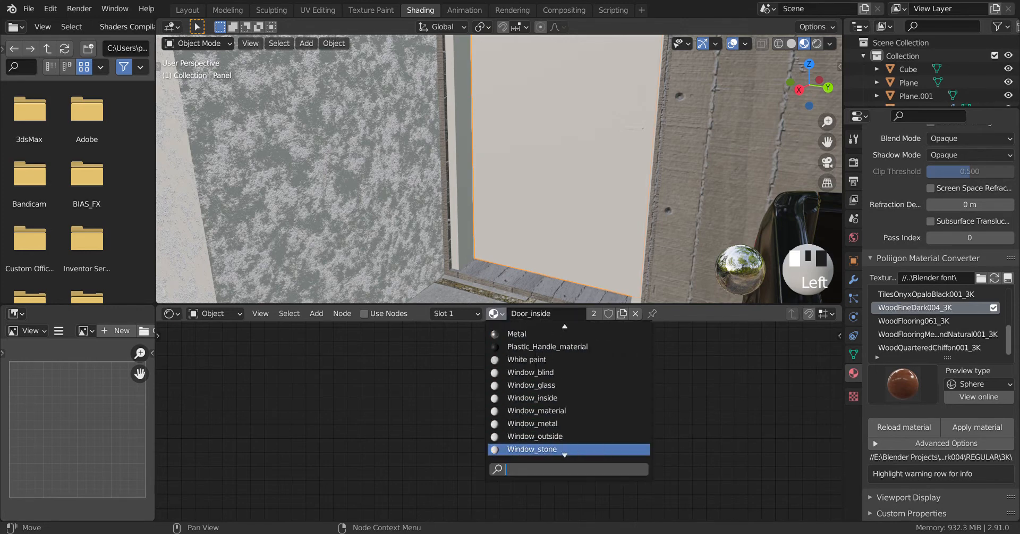
click(567, 372)
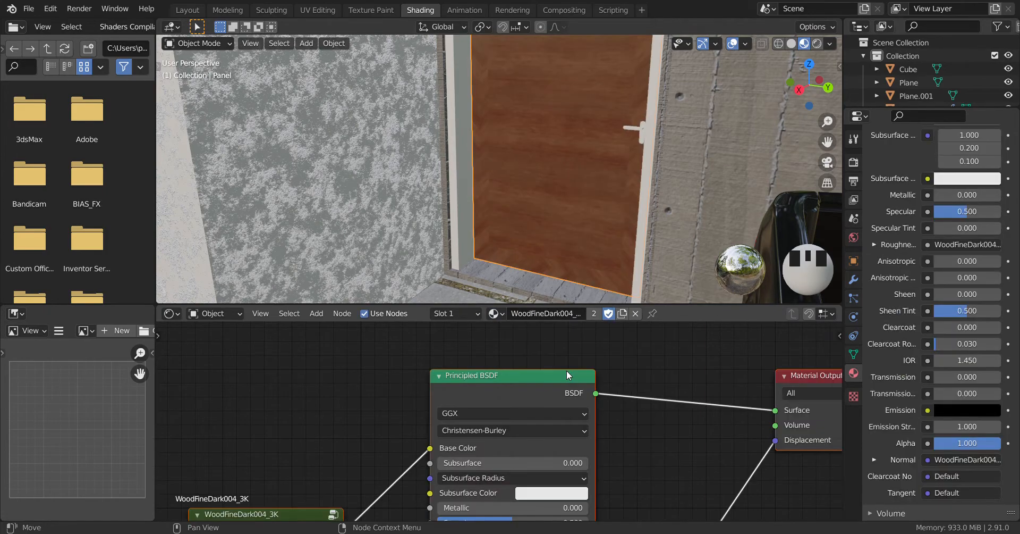
Select the entrance door frame and examine the textured door, driveway and house exterior from several angles
scroll(480, 154, down, 2)
middle_drag(516, 162, 470, 178)
scroll(544, 166, up, 2)
scroll(468, 179, down, 1)
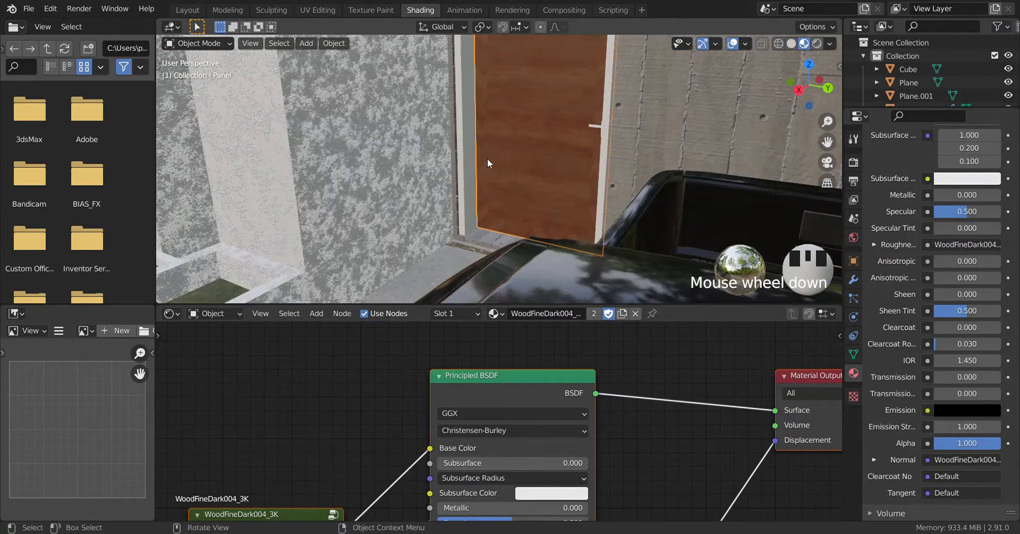
click(471, 183)
scroll(471, 175, down, 3)
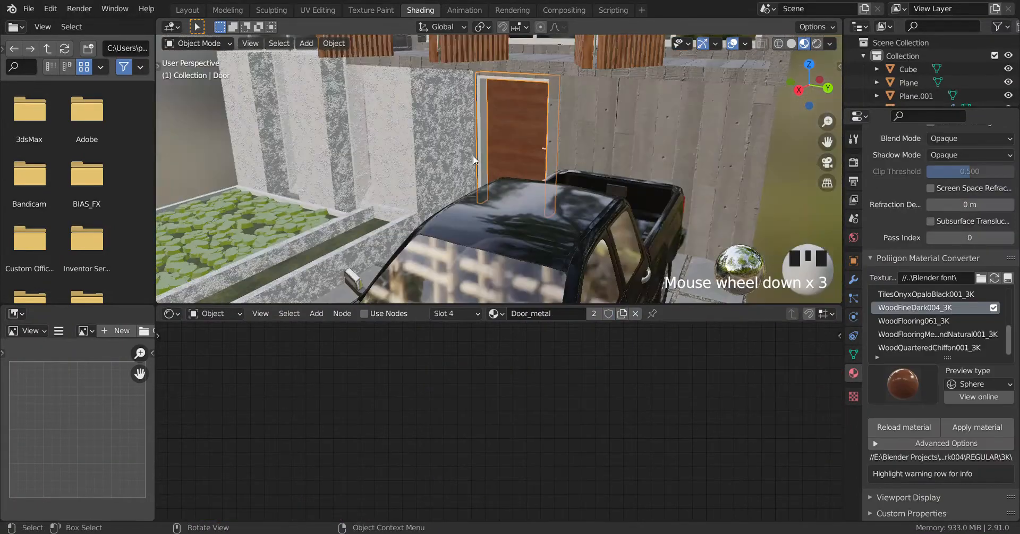
middle_drag(473, 156, 566, 161)
scroll(537, 174, down, 2)
scroll(515, 177, down, 2)
middle_drag(684, 133, 552, 136)
scroll(703, 164, down, 2)
scroll(701, 163, down, 1)
shift+scroll(687, 159, down, 1)
scroll(600, 146, up, 2)
scroll(495, 162, down, 1)
Add a cube mesh and move it along the Y axis to just beyond the driveway edge beside the truck
middle_drag(356, 243, 509, 193)
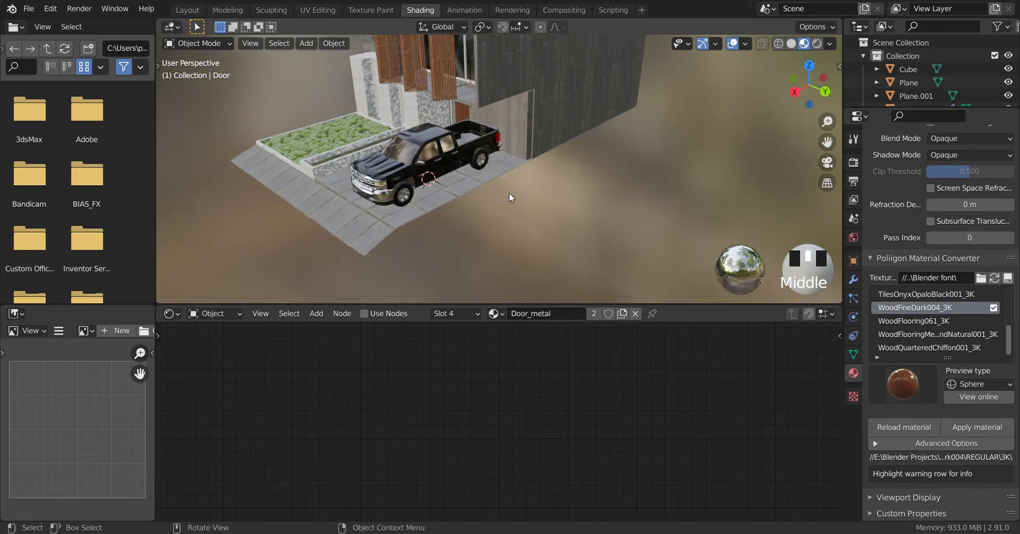
key(shift+a)
mouse_move(511, 192)
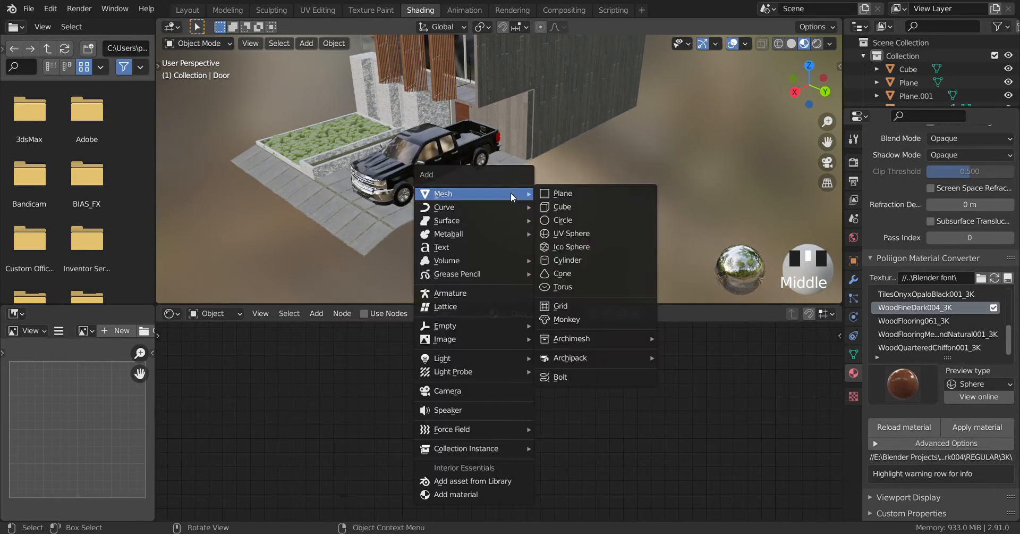
click(568, 209)
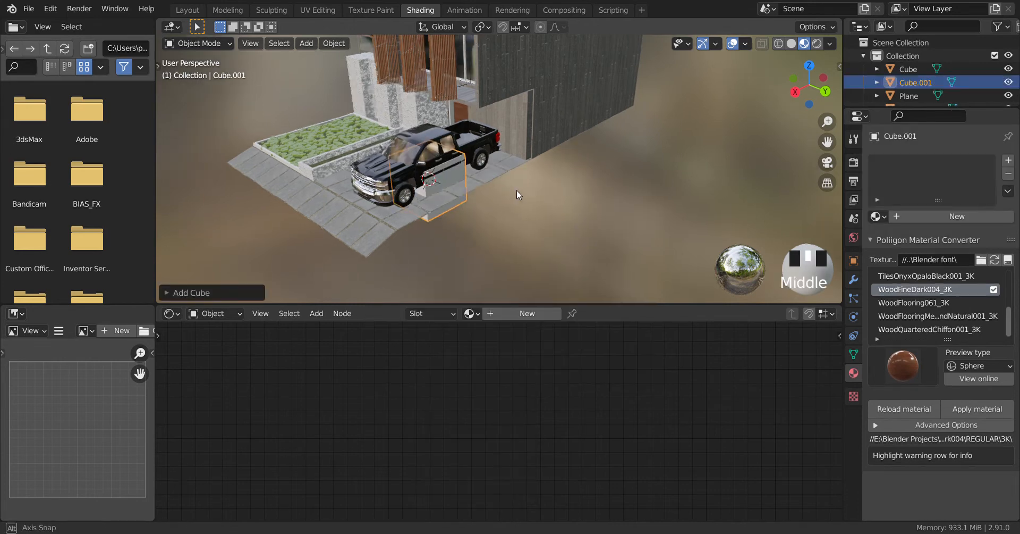
middle_drag(517, 189, 571, 206)
shift+middle_drag(572, 206, 511, 192)
key(g)
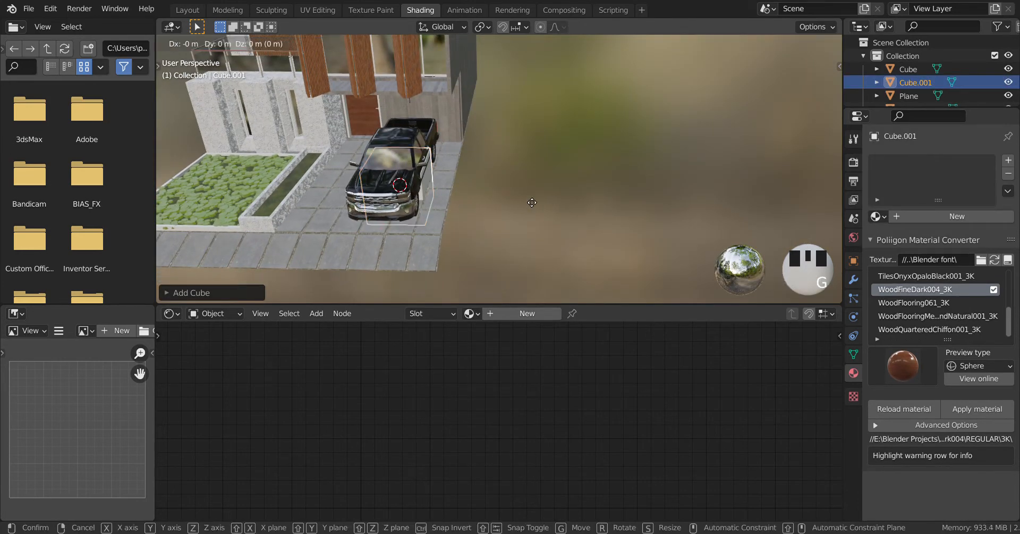
key(x)
key(y)
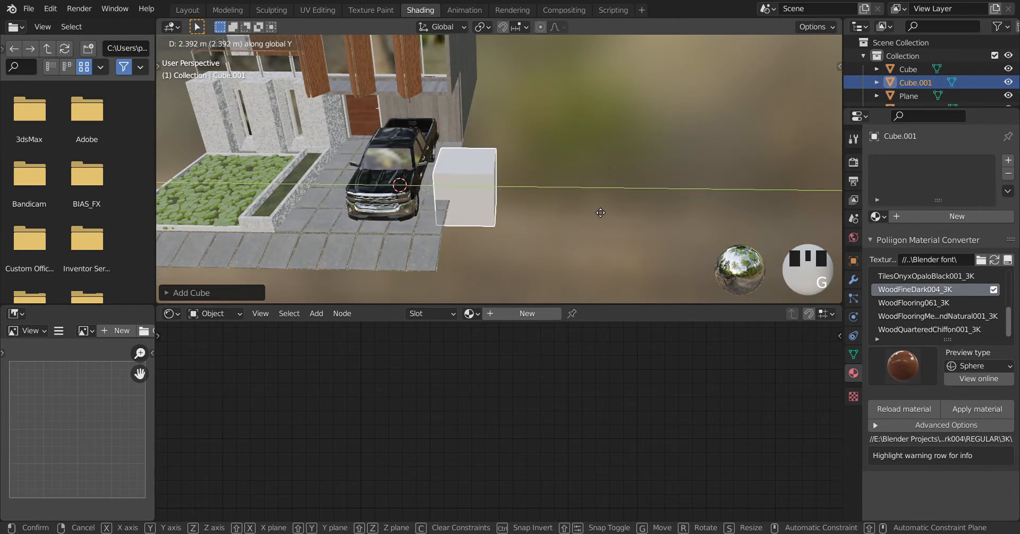
click(605, 208)
Scale the new cube down along the Y axis into a thin upright slab
key(s)
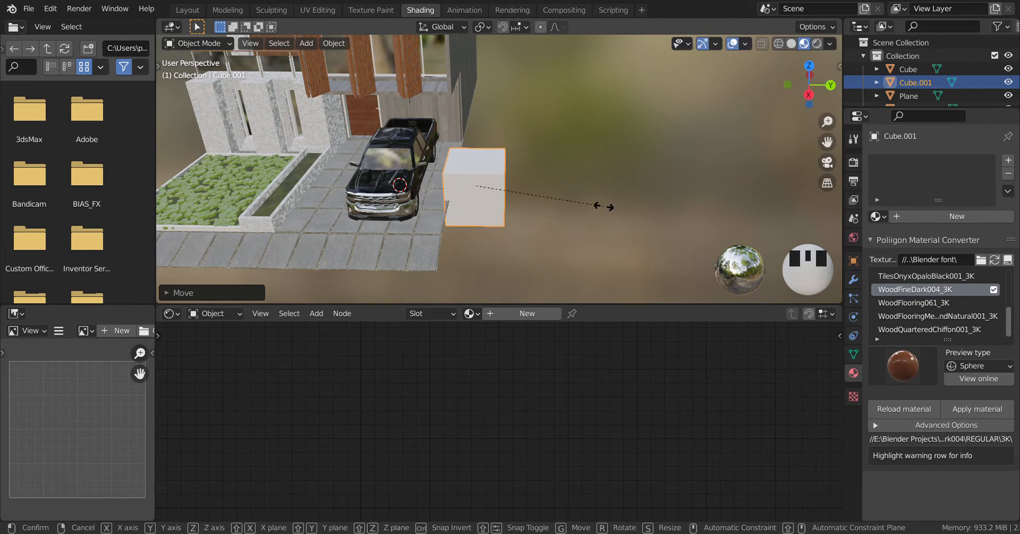
key(x)
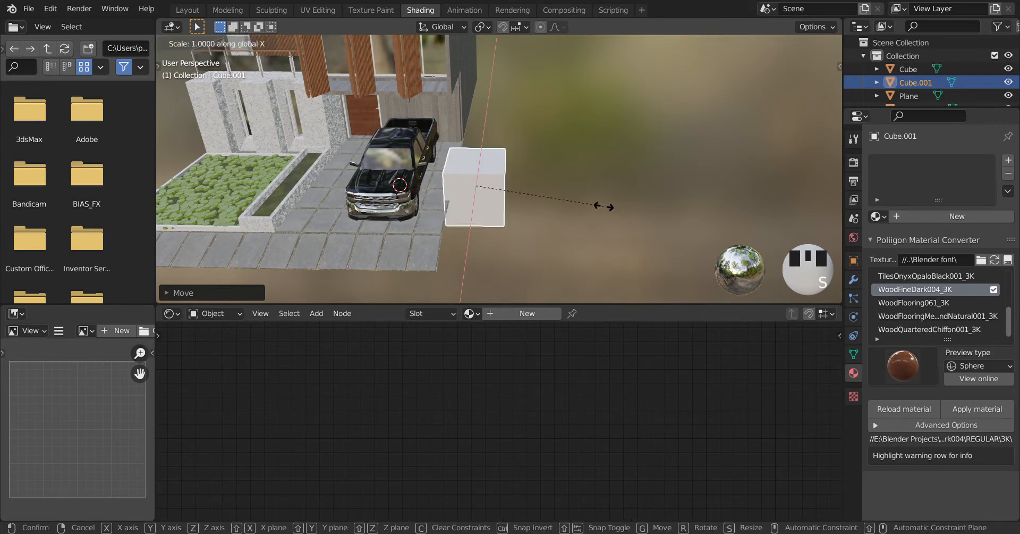
key(y)
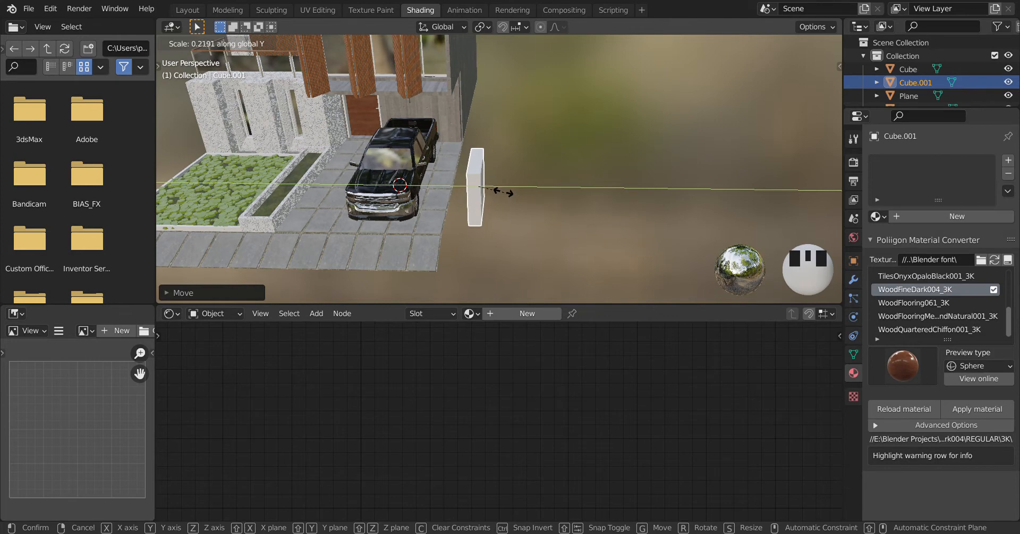
click(488, 187)
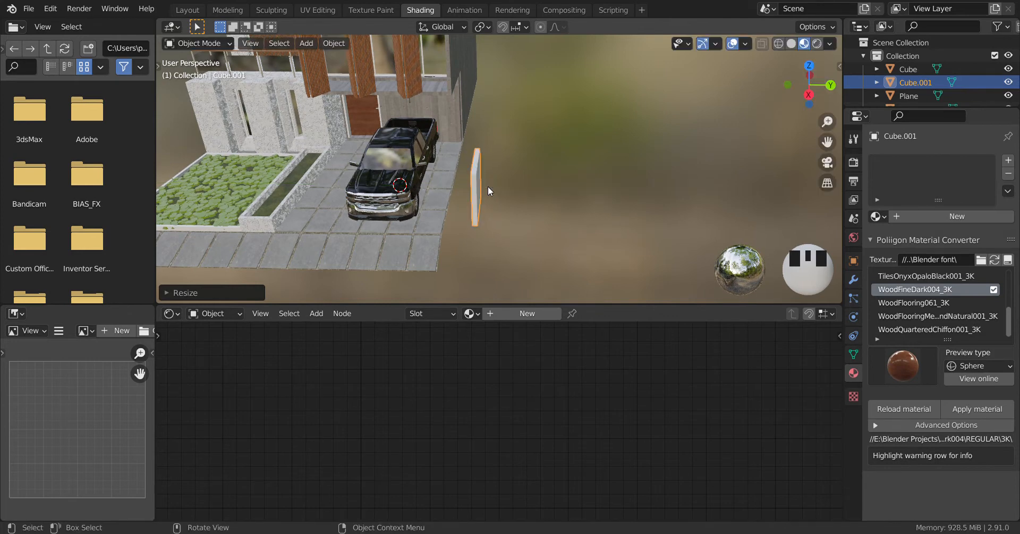
Stretch the slab along the X axis into a long boundary wall running beside the truck
shift+middle_drag(488, 186, 564, 188)
scroll(513, 190, up, 4)
scroll(535, 185, down, 3)
key(s)
key(x)
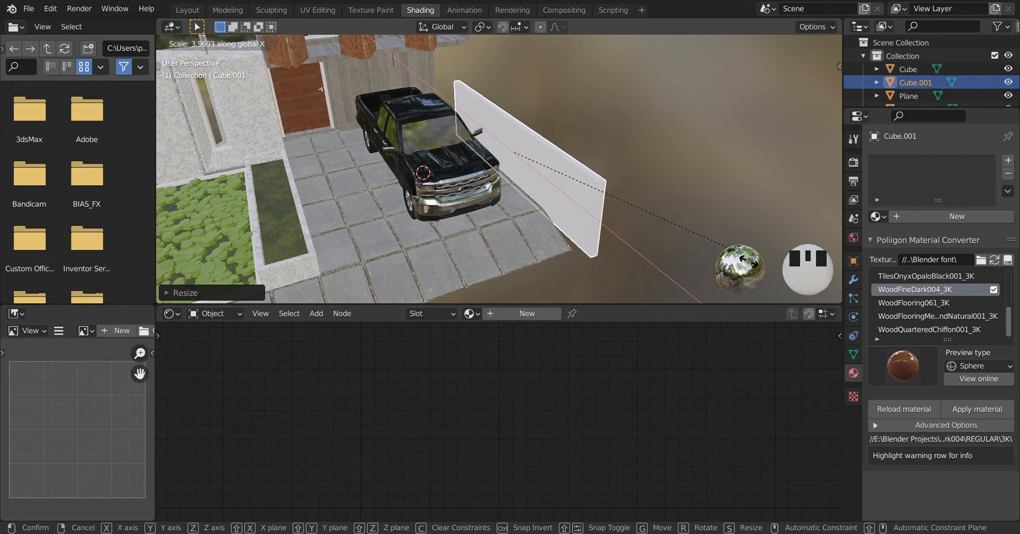
click(638, 207)
Move the boundary wall along X toward the house and along Y against the driveway's outer edge
middle_drag(637, 205, 568, 201)
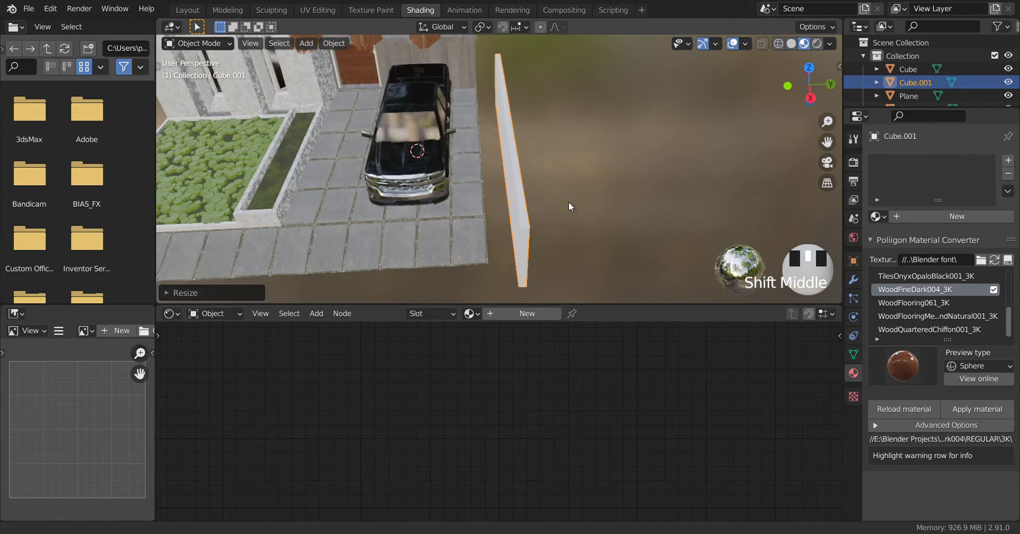
key(g)
key(x)
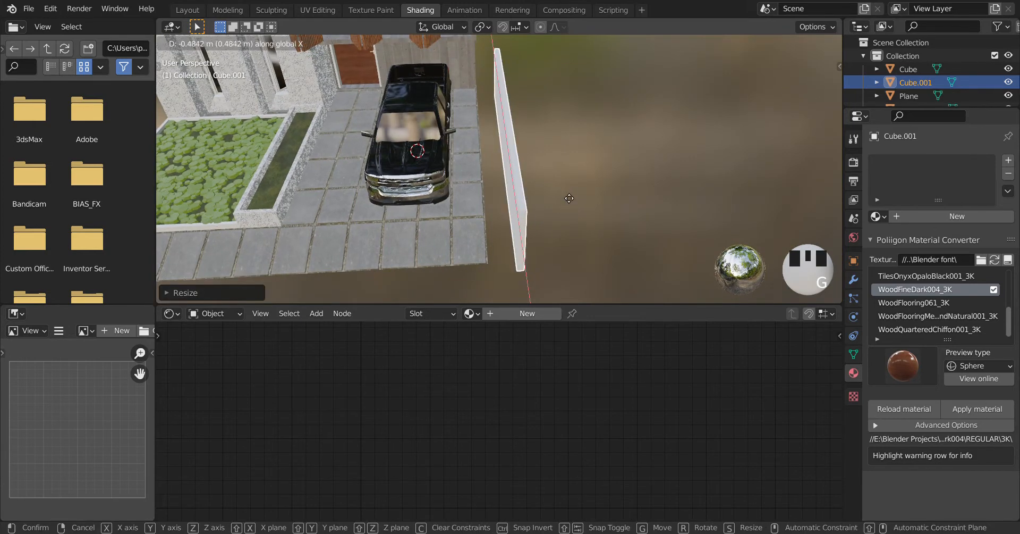
click(565, 193)
key(g)
key(y)
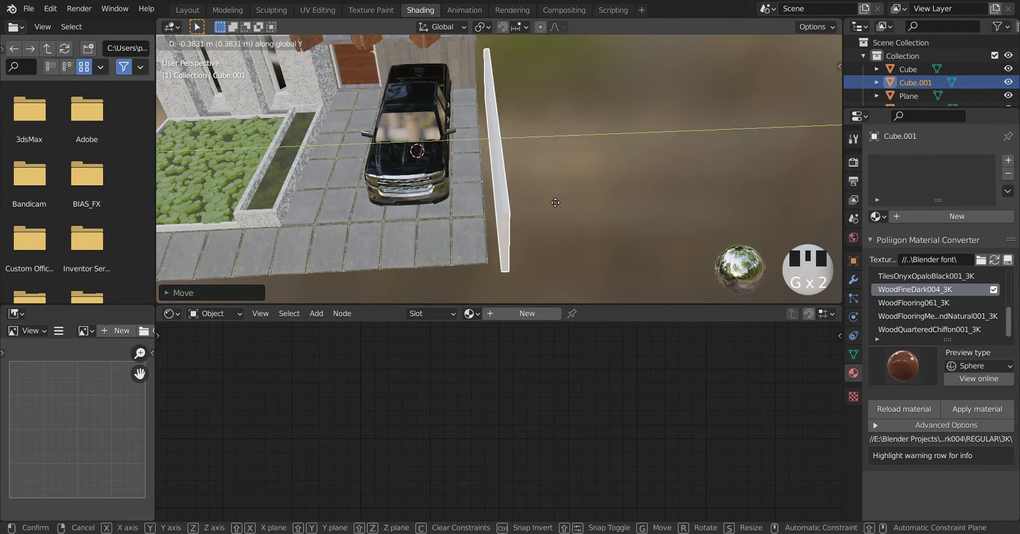
click(542, 204)
Raise the boundary wall about 0.4 m along Z so its base sits near the paving level
middle_drag(540, 201, 586, 174)
middle_drag(559, 166, 535, 159)
scroll(504, 193, up, 4)
middle_drag(499, 187, 515, 180)
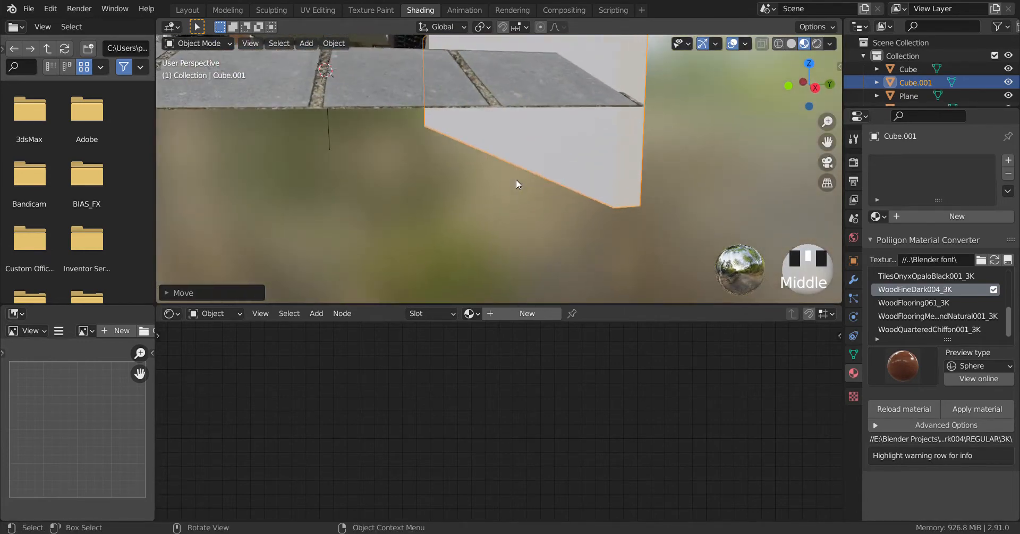
scroll(517, 159, down, 3)
shift+middle_drag(520, 136, 540, 178)
key(g)
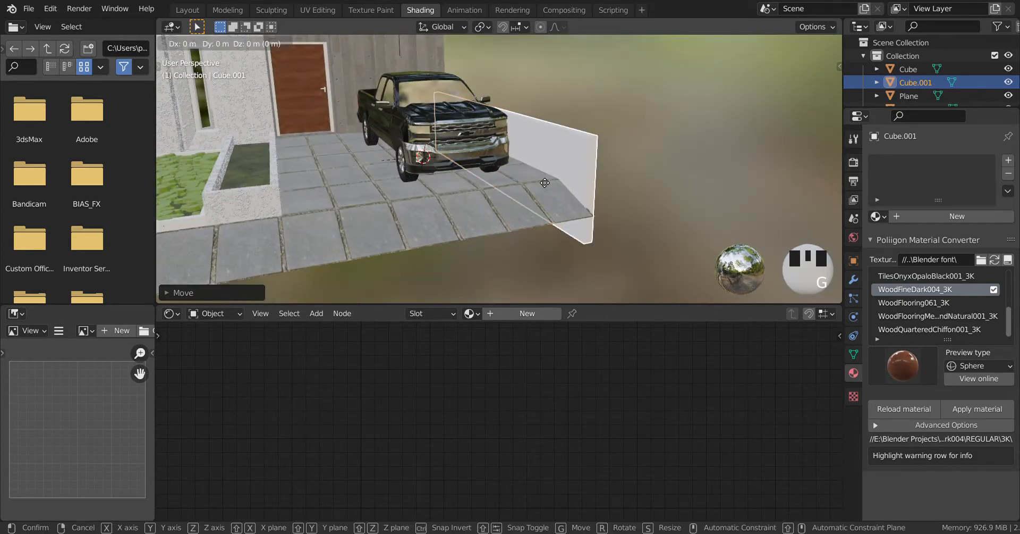
key(z)
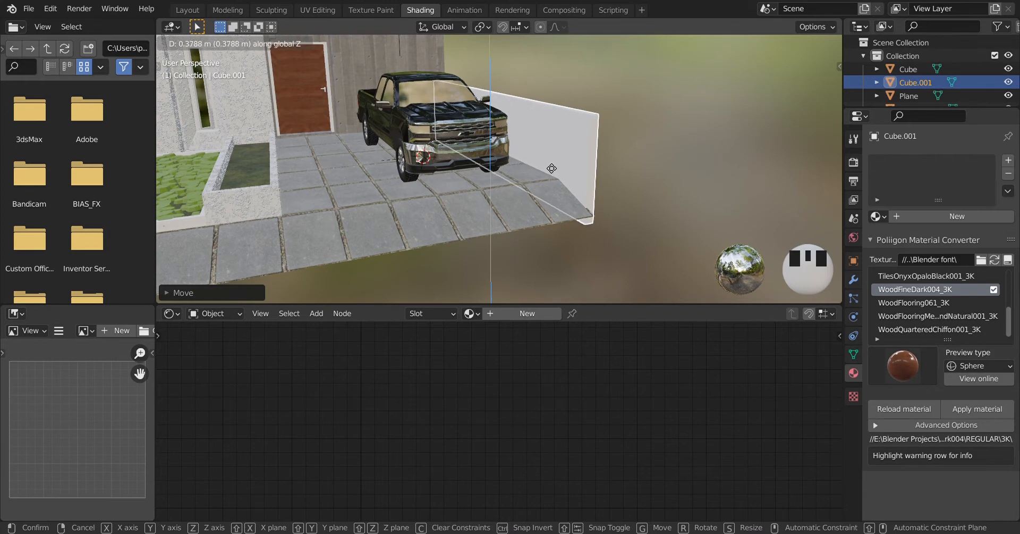
click(550, 165)
Lengthen the boundary wall along X by a factor of about 1.06 to reach the driveway's front edge
middle_drag(550, 165, 566, 175)
key(s)
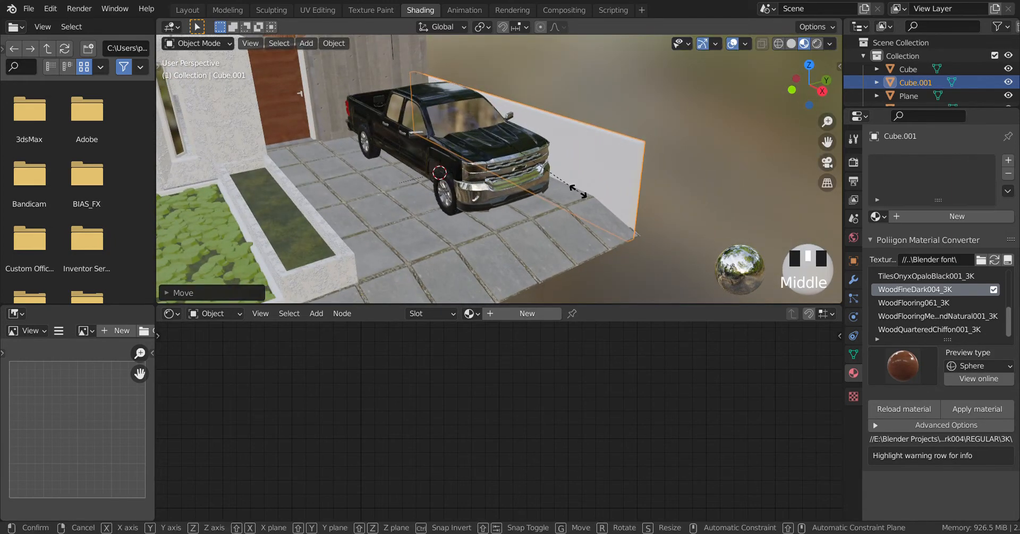
key(x)
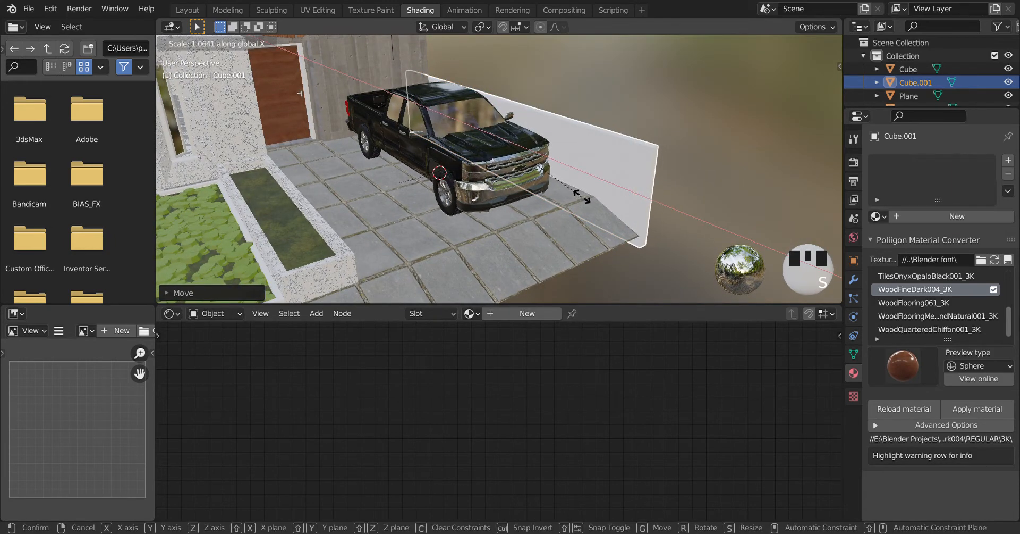
click(581, 196)
Scale the boundary wall taller along Z and raise it about 0.37 m to bring its base back to the paving
middle_drag(593, 197, 579, 177)
key(s)
key(z)
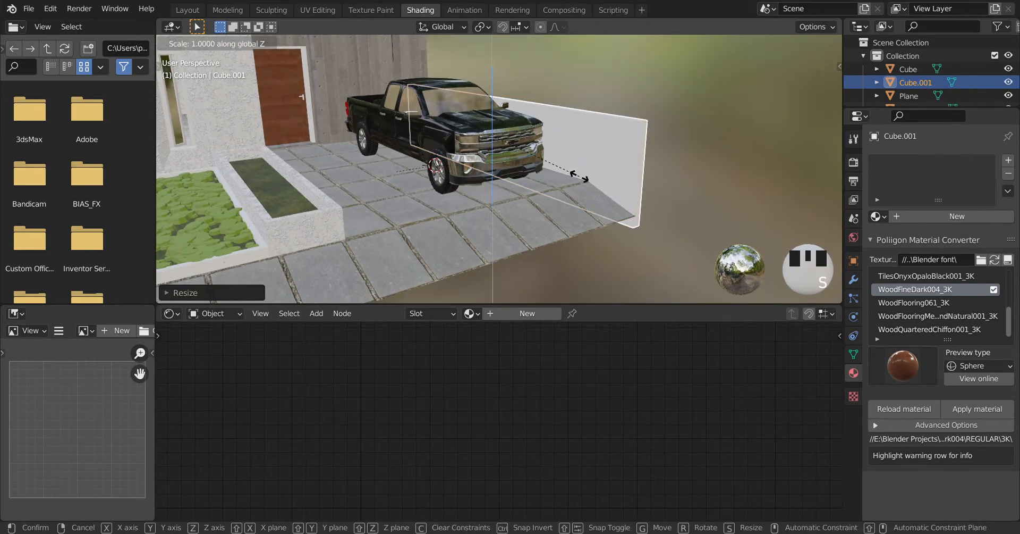
click(615, 200)
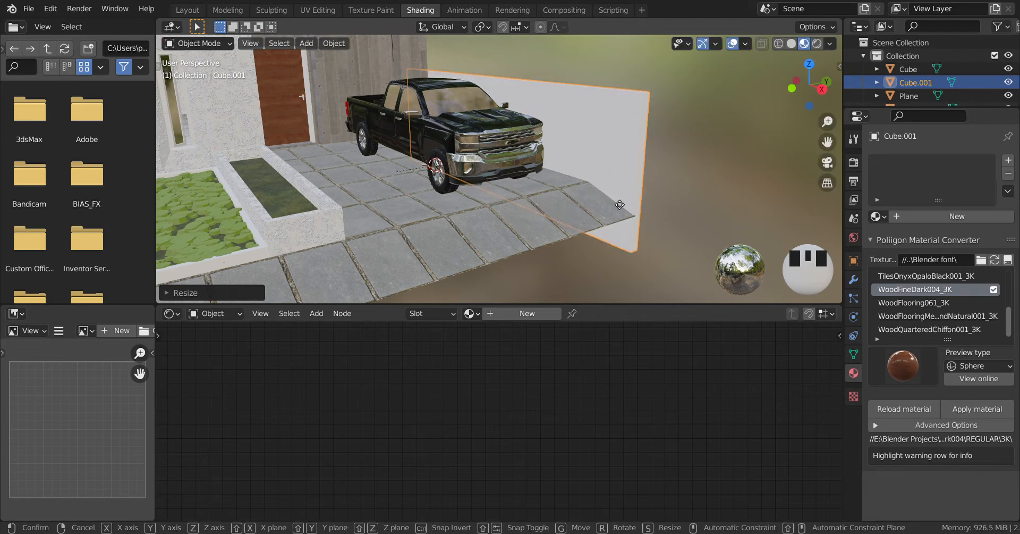
key(g)
key(z)
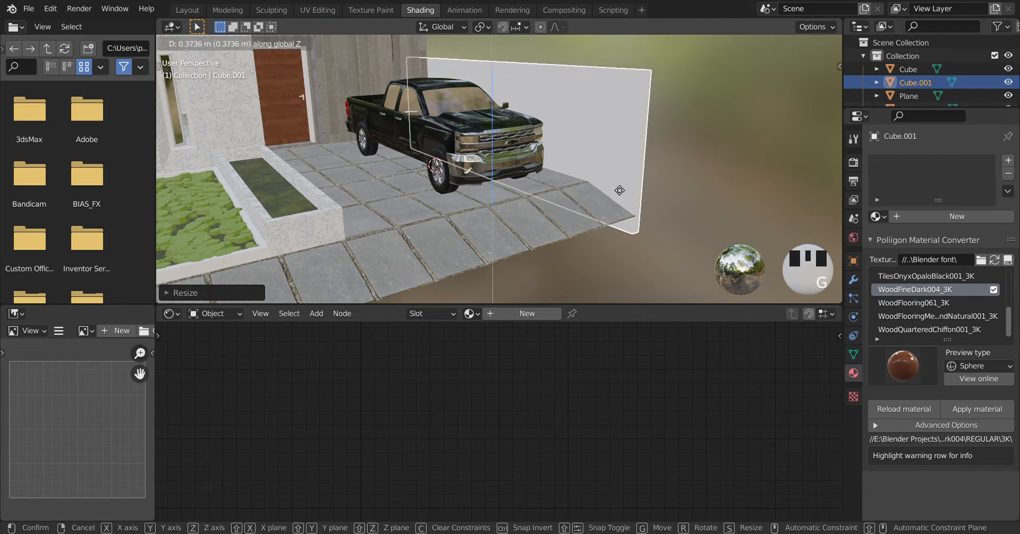
click(619, 190)
Examine the boundary wall's fit along the driveway and against the house from several angles
middle_drag(611, 185, 640, 139)
click(576, 184)
scroll(573, 182, down, 3)
shift+middle_drag(471, 128, 534, 170)
scroll(533, 170, up, 3)
shift+middle_drag(626, 133, 576, 166)
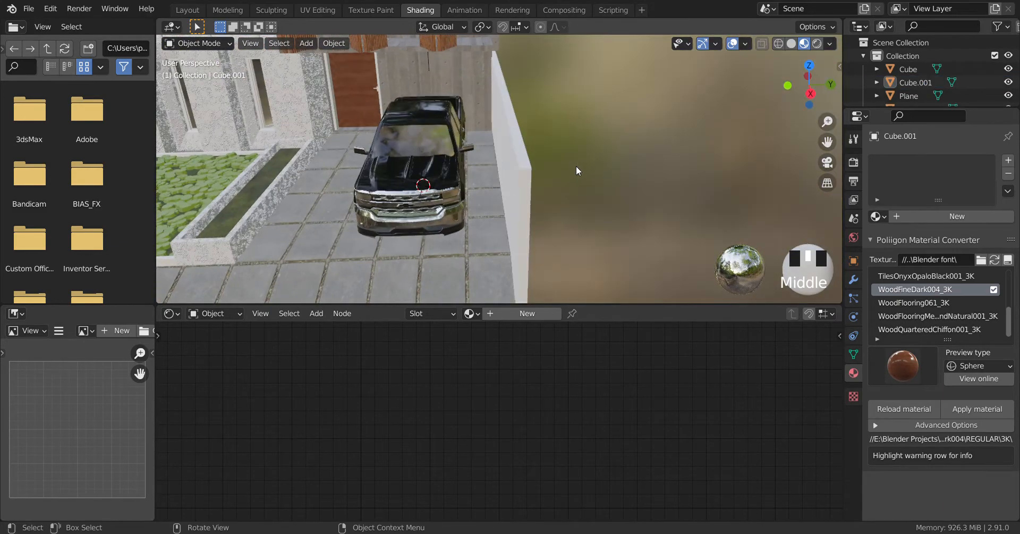
shift+middle_drag(550, 195, 544, 142)
click(564, 159)
Select the main house body and add a Bevel modifier to it
scroll(564, 158, down, 2)
shift+middle_drag(382, 127, 455, 119)
scroll(457, 119, up, 2)
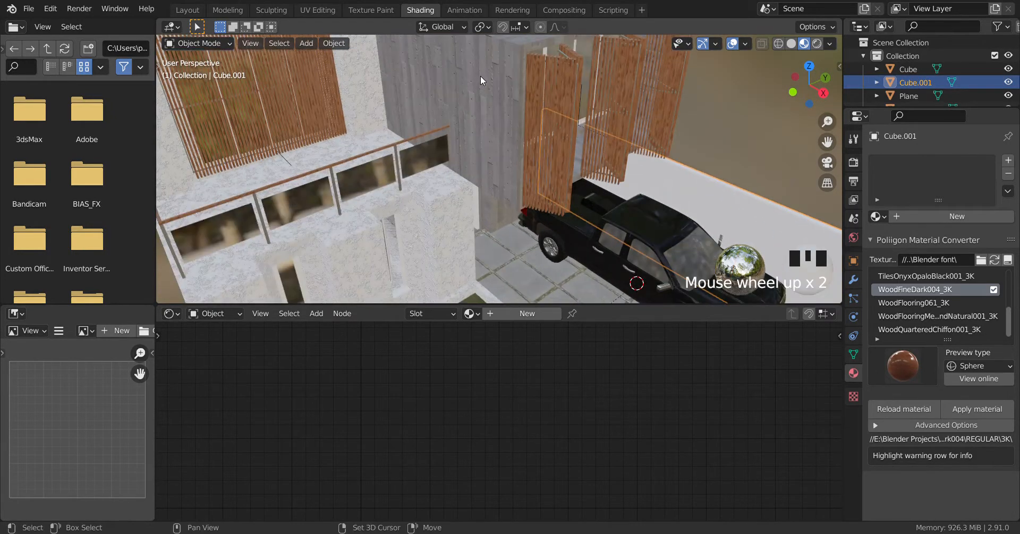
shift+middle_drag(481, 80, 496, 150)
scroll(519, 174, up, 2)
click(527, 155)
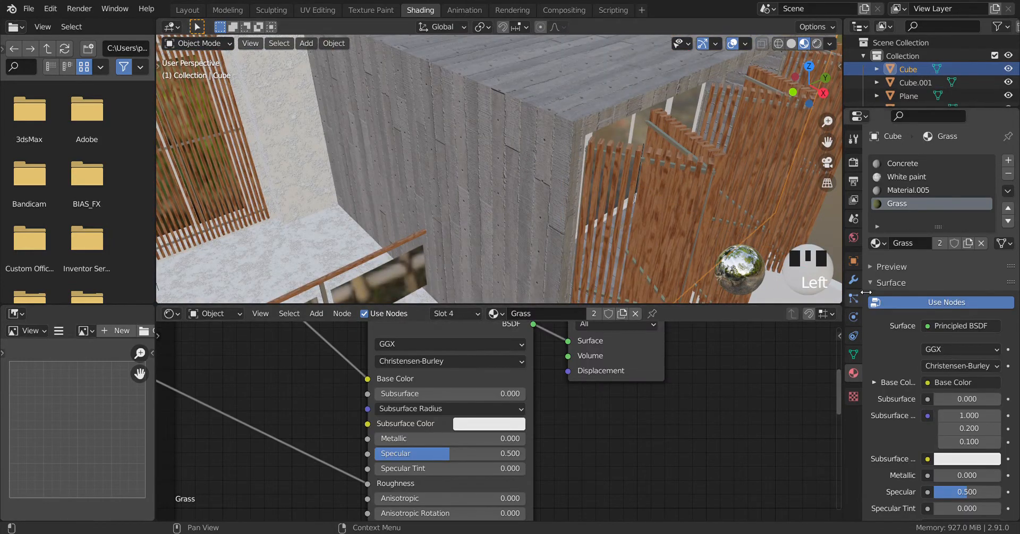
click(853, 279)
click(920, 163)
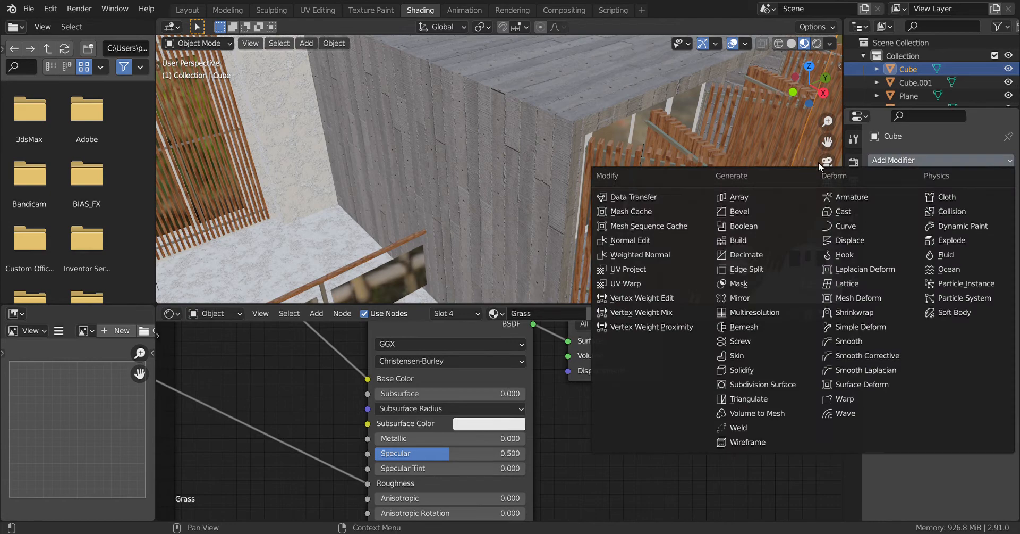
click(776, 209)
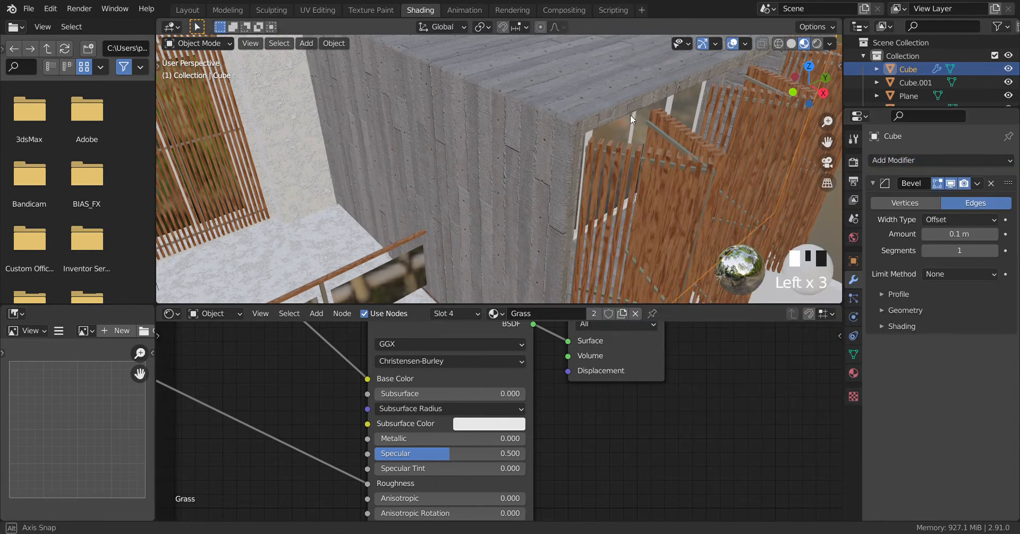
Set the house body's Bevel amount to 0.003 m
scroll(604, 126, up, 4)
mouse_move(572, 127)
shift+middle_down()
mouse_move(545, 100)
mouse_move(563, 143)
shift+middle_up()
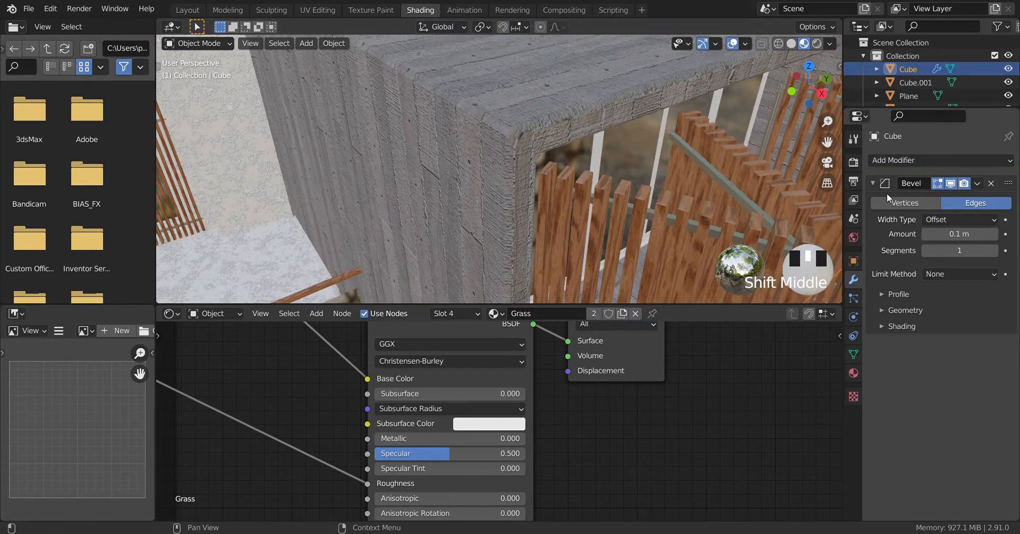
double_click(964, 236)
key(ctrl+a)
text(0.003)
key(Return)
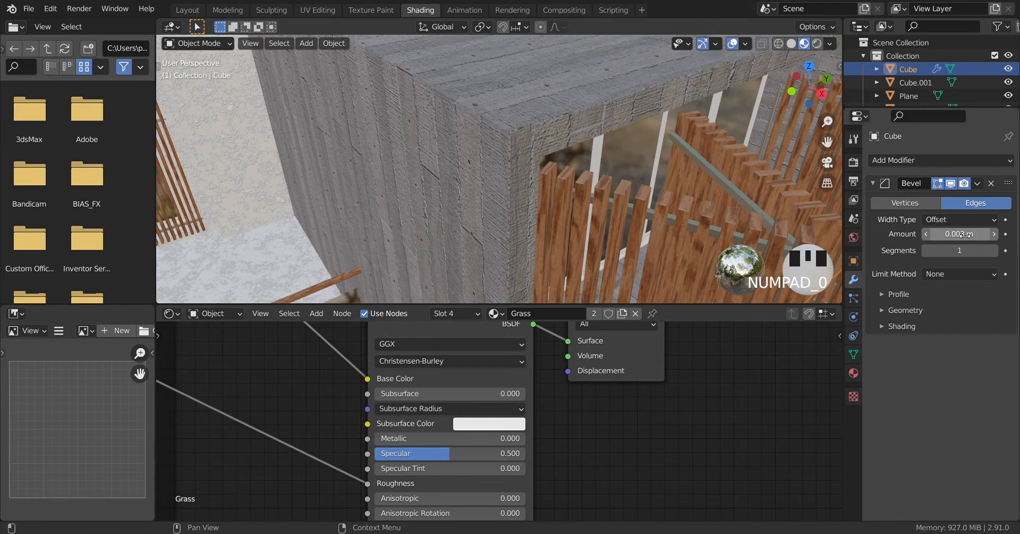
Examine the bevelled edges of the house walls around the balcony, the entrance door and the upper-floor overhang
scroll(603, 177, down, 3)
middle_drag(545, 178, 569, 162)
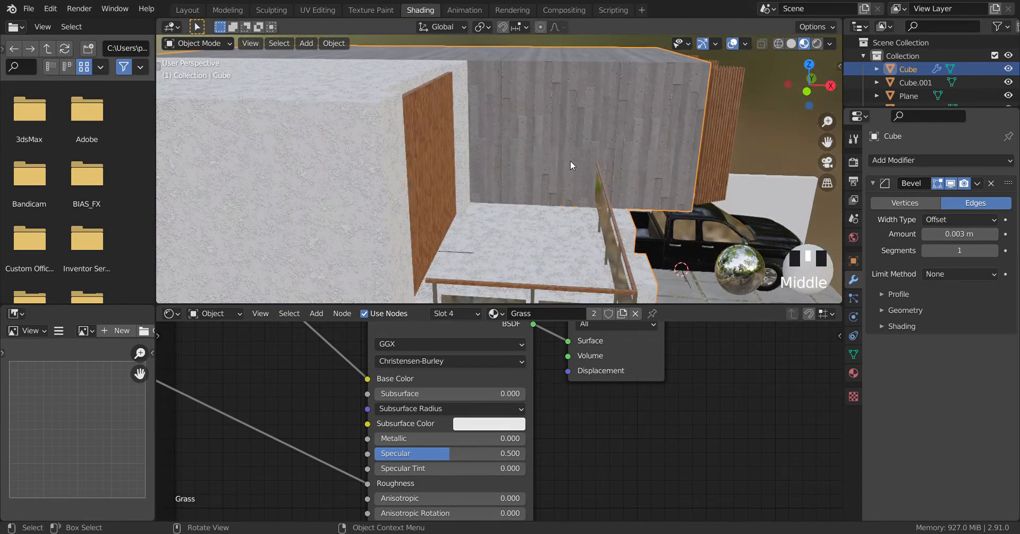
scroll(455, 140, up, 3)
shift+middle_drag(456, 140, 451, 78)
scroll(557, 174, up, 2)
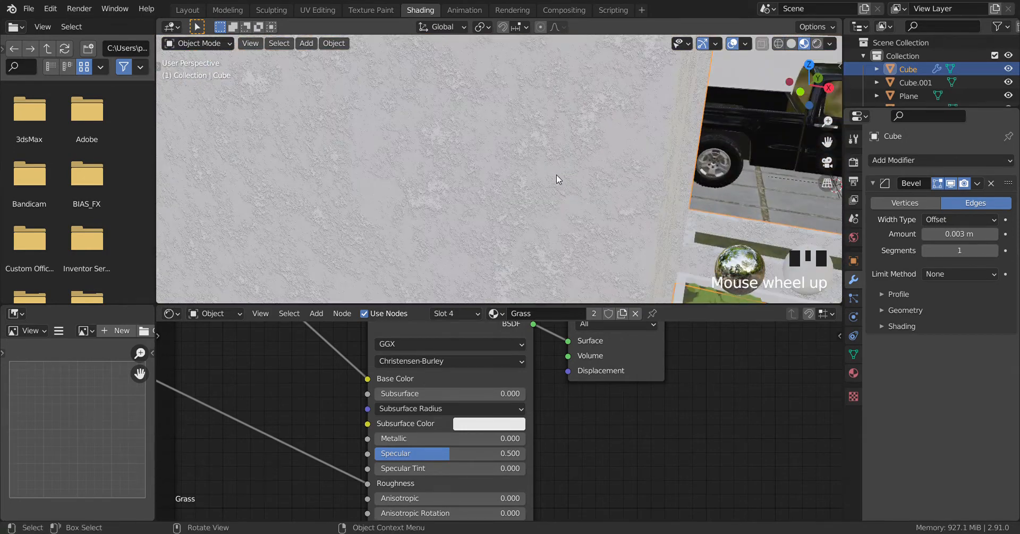
shift+middle_drag(631, 110, 552, 154)
shift+scroll(525, 187, up, 1)
scroll(525, 187, up, 2)
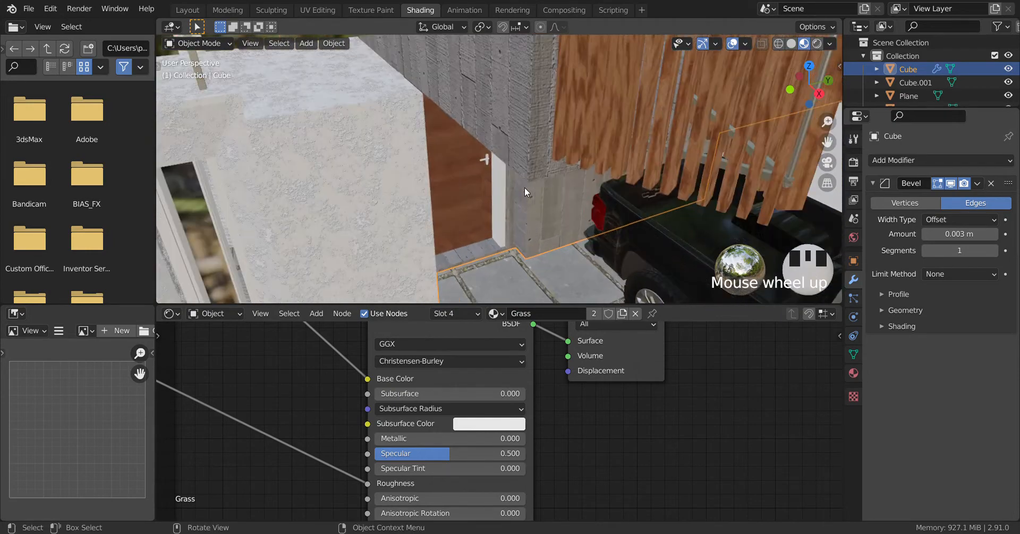
scroll(525, 187, down, 6)
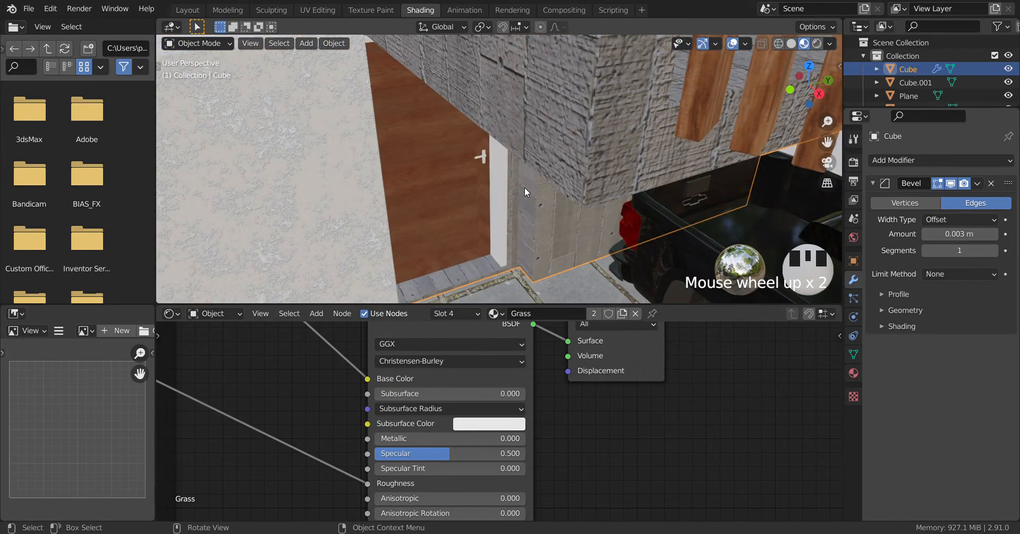
Switch to the Layout workspace and examine the house's bevelled edges and the whole model in solid shading
click(188, 10)
middle_drag(567, 188, 587, 205)
scroll(298, 177, up, 2)
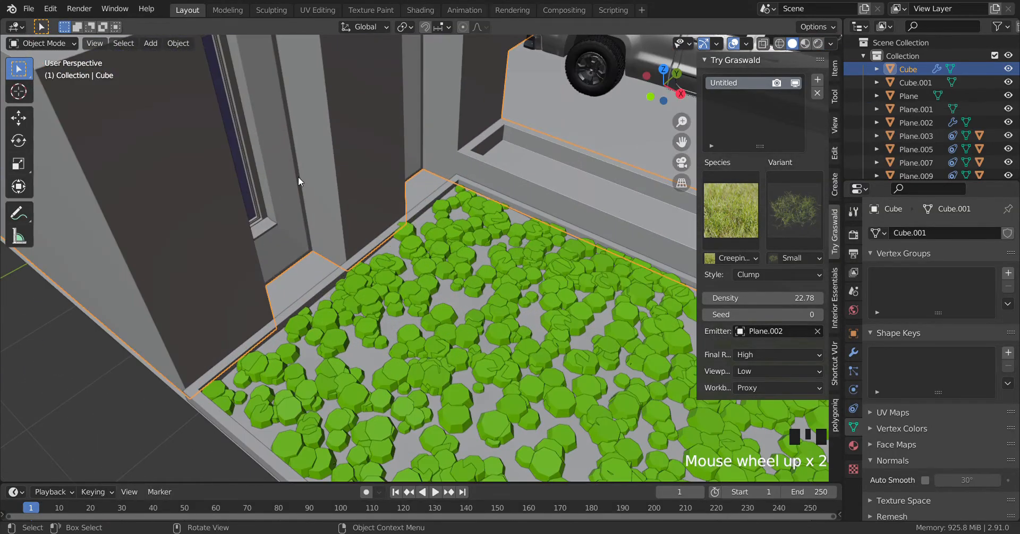
shift+middle_drag(298, 177, 391, 202)
scroll(483, 216, up, 1)
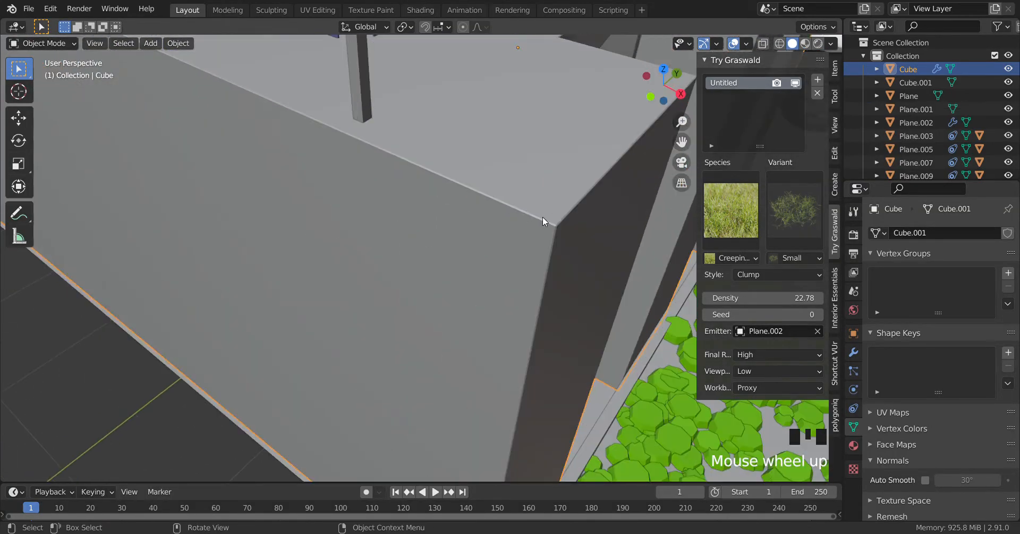
scroll(544, 225, down, 7)
middle_drag(544, 225, 482, 234)
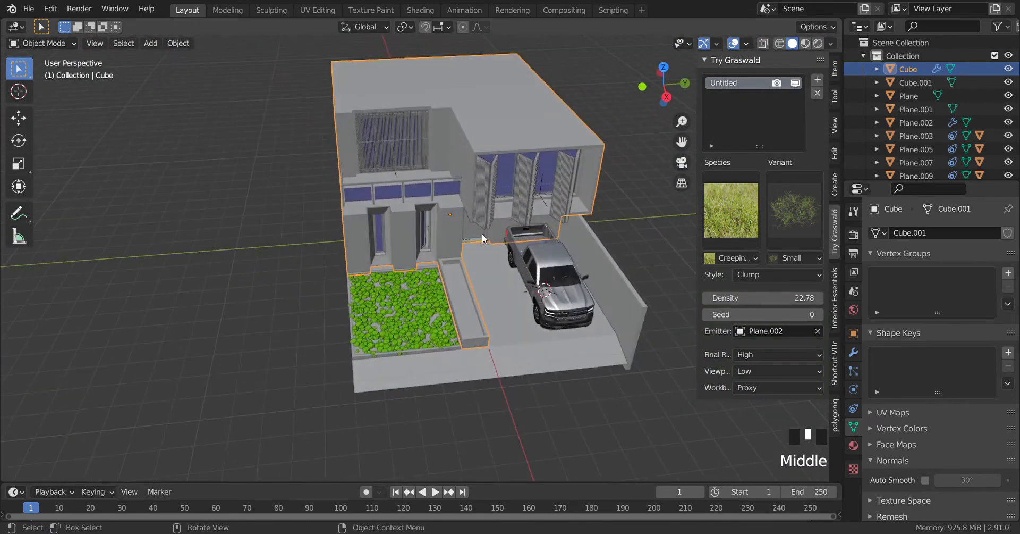
Initialize Stored Views and create a new camera from a raised perspective view of the house front and driveway
scroll(520, 311, up, 1)
shift+middle_drag(520, 310, 470, 274)
click(404, 272)
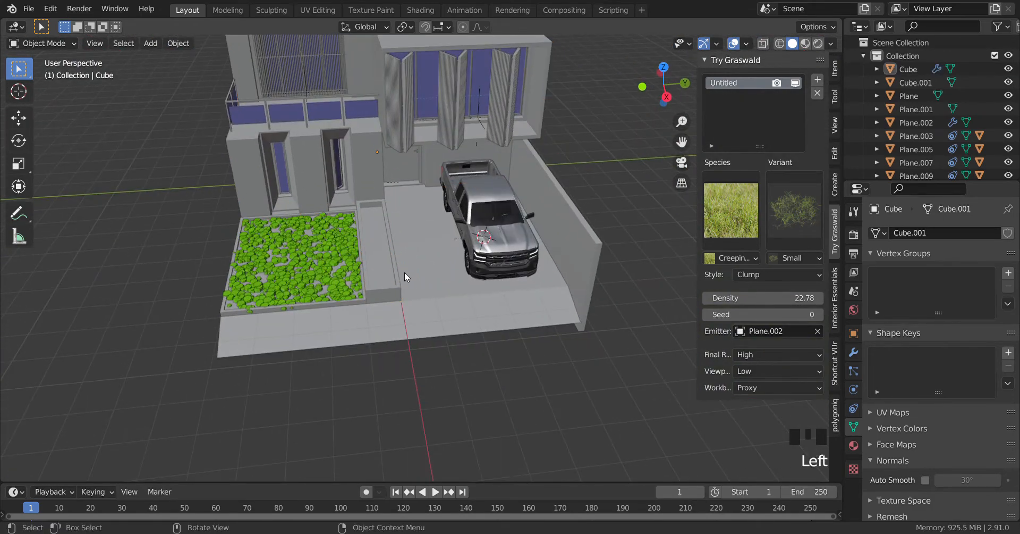
middle_drag(403, 272, 423, 253)
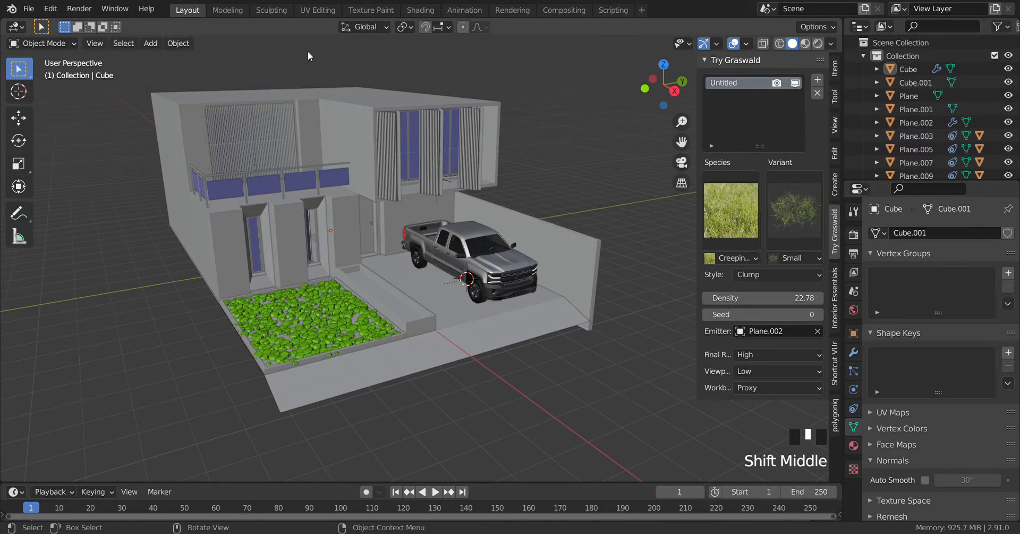
middle_drag(484, 167, 458, 166)
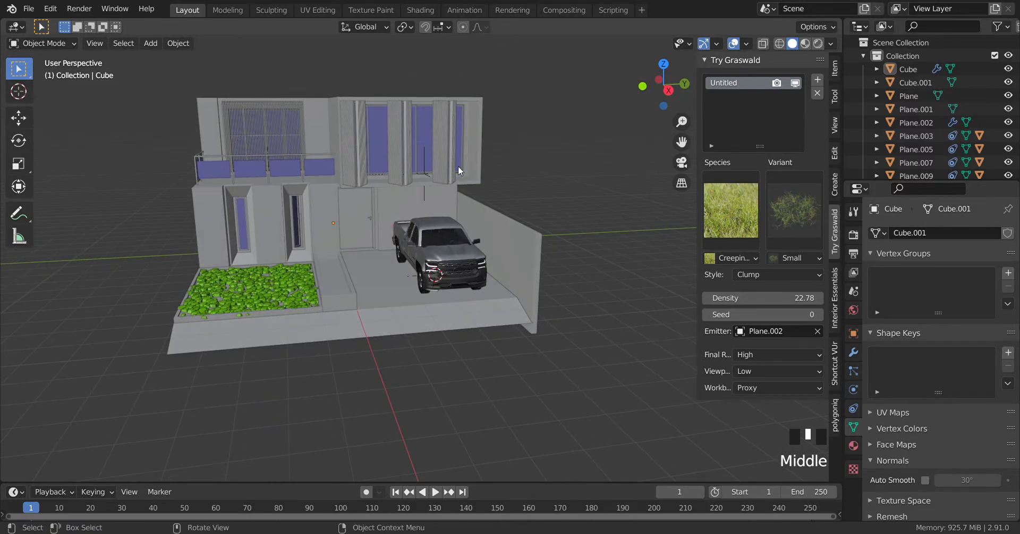
middle_drag(502, 202, 379, 296)
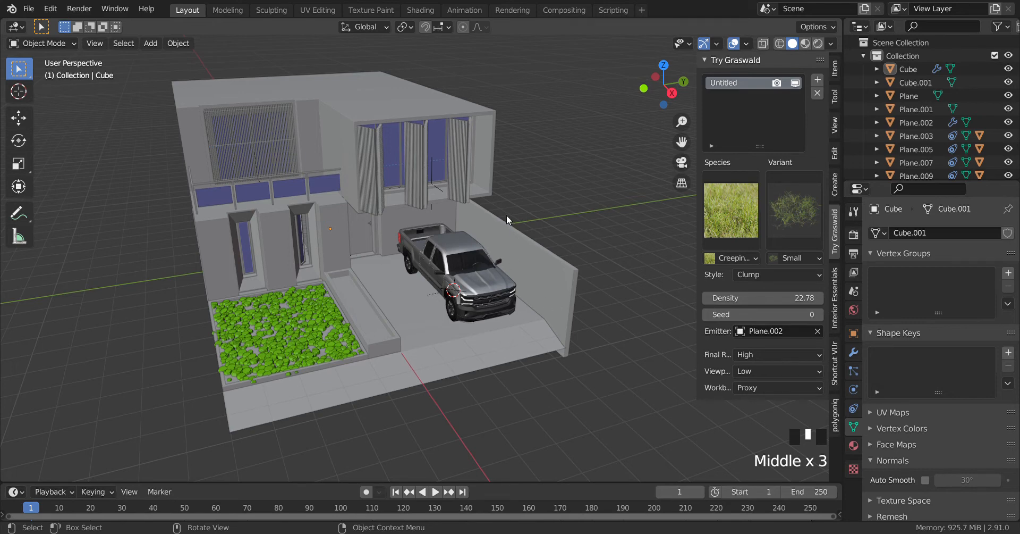
mouse_move(525, 179)
middle_down()
mouse_move(534, 183)
mouse_move(525, 182)
middle_up()
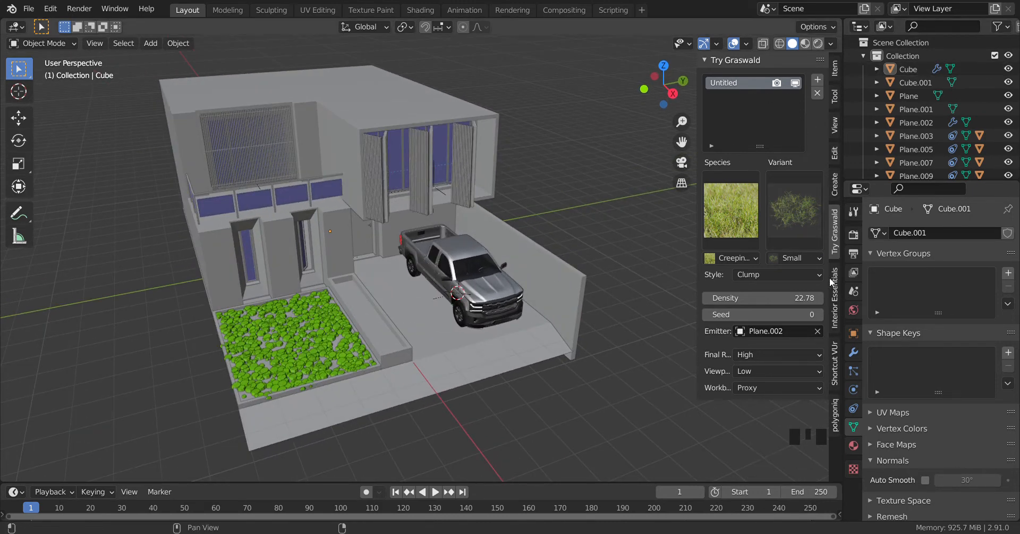
click(835, 124)
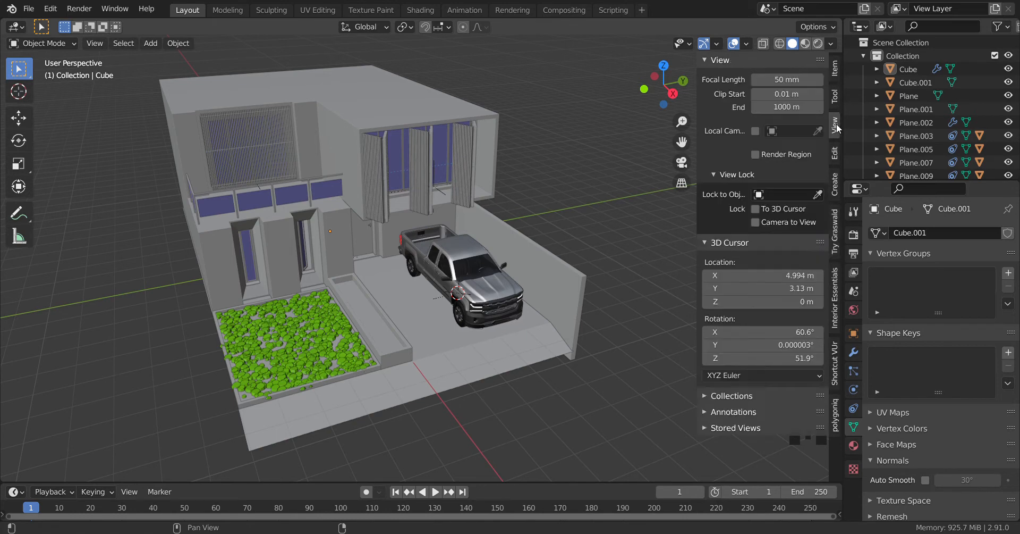
click(733, 428)
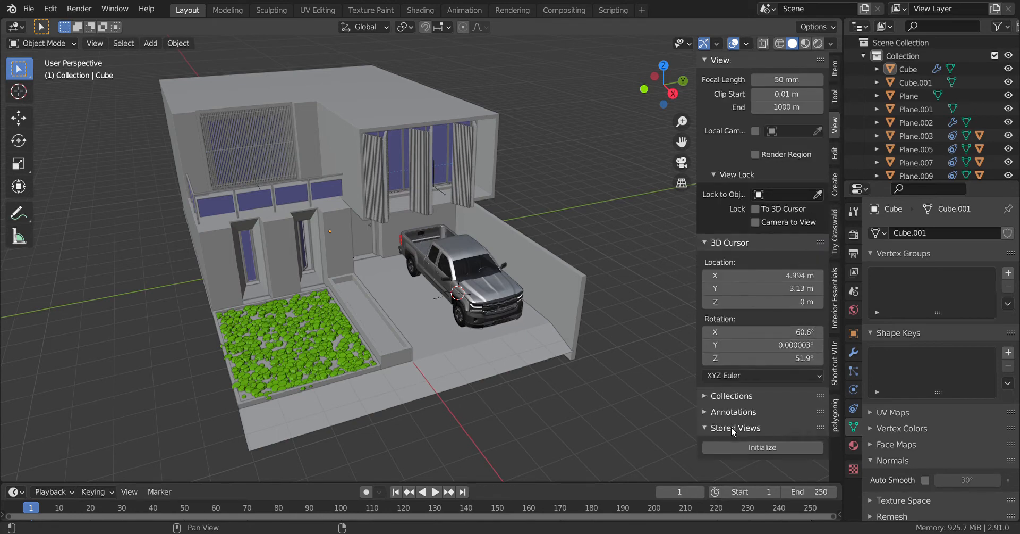
click(752, 449)
scroll(753, 435, down, 3)
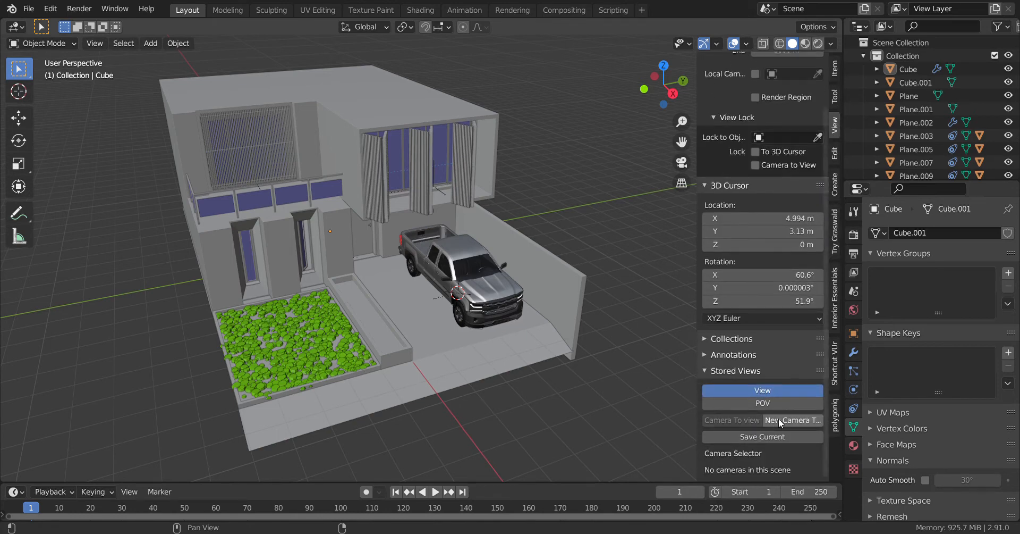
click(779, 419)
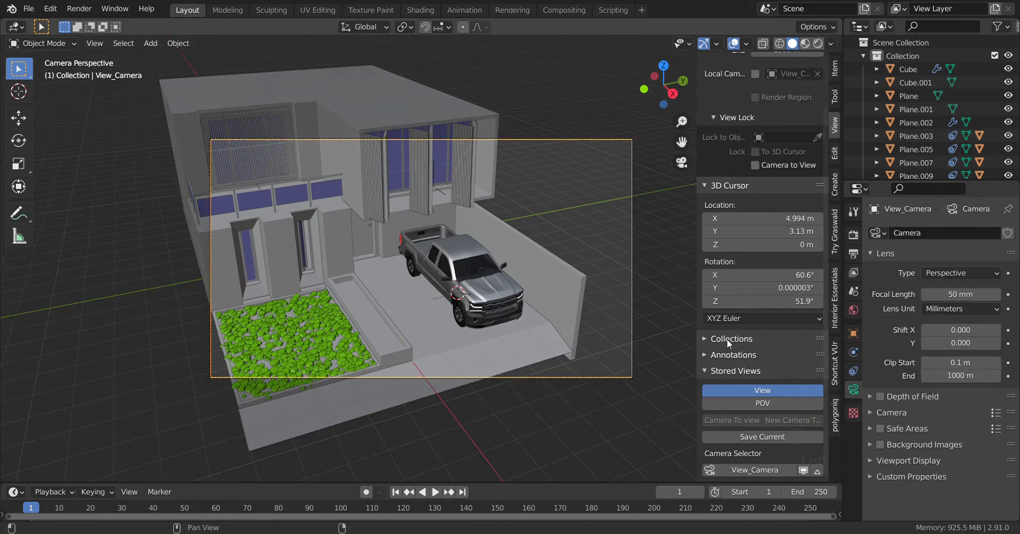
Lock the camera to the view, frame the house front from near eye level, and apply the Red One 4K sensor preset
click(755, 165)
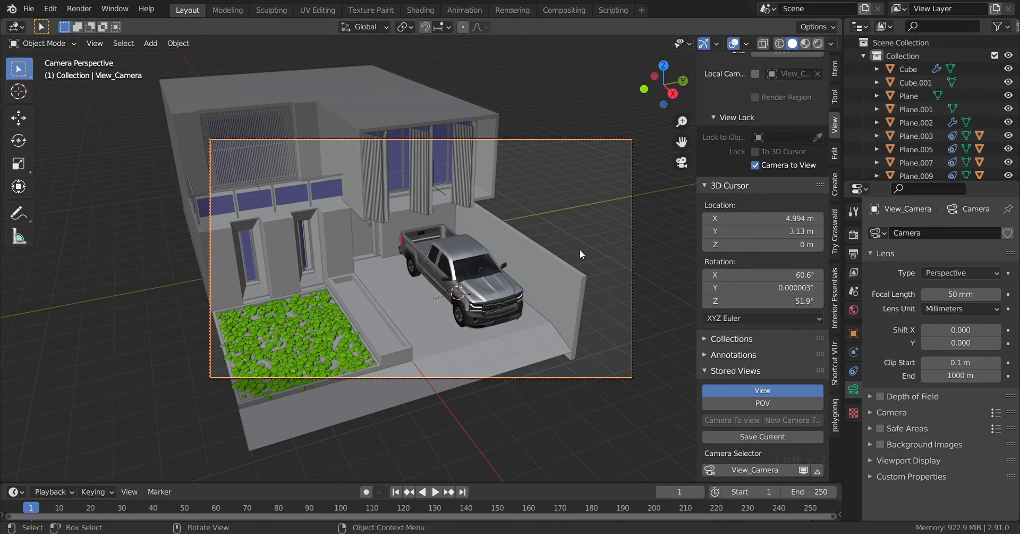
mouse_move(579, 248)
middle_down()
mouse_move(583, 211)
mouse_move(573, 213)
mouse_move(588, 259)
mouse_move(566, 239)
mouse_move(583, 248)
middle_up()
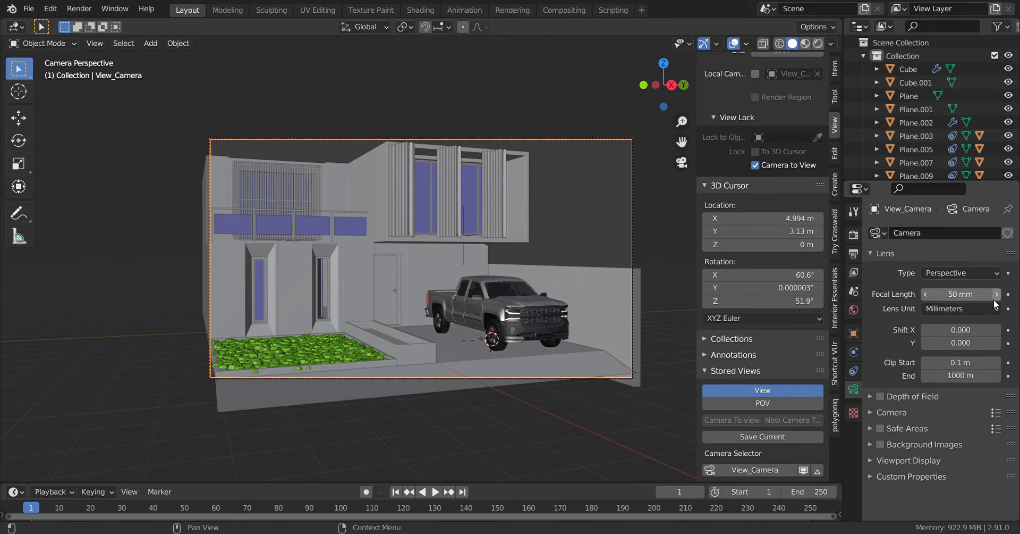
click(996, 414)
click(963, 228)
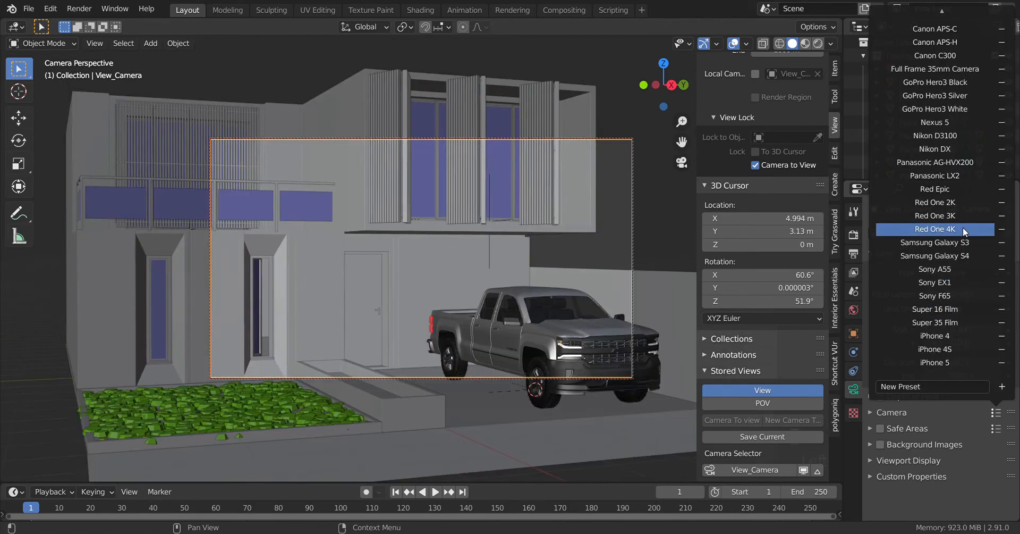
click(898, 413)
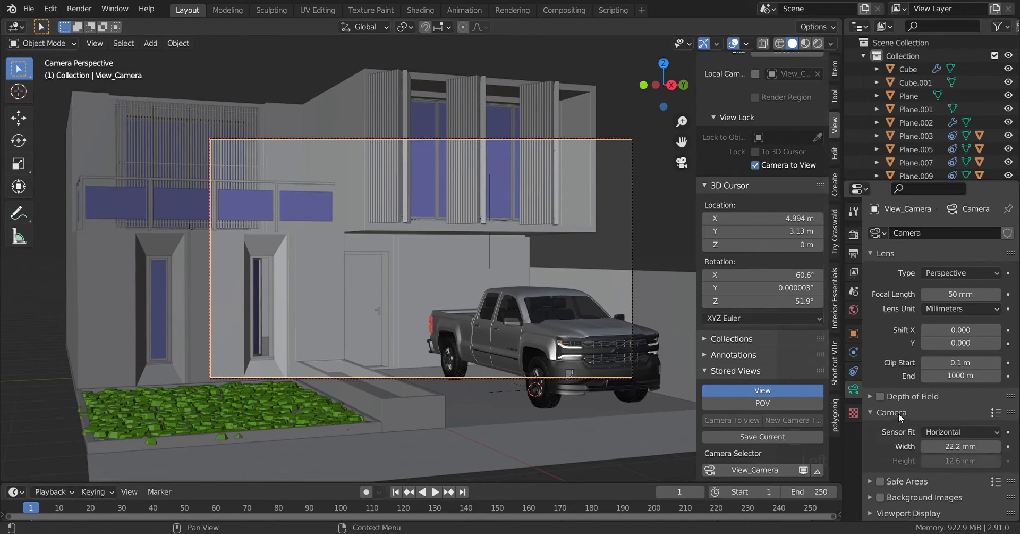
Set the camera's focal length to 30.6 mm and fine-tune its framing of the house and pickup truck
double_click(966, 294)
text(35)
key(Return)
mouse_move(966, 293)
mouse_down()
mouse_move(985, 293)
mouse_move(958, 294)
mouse_up()
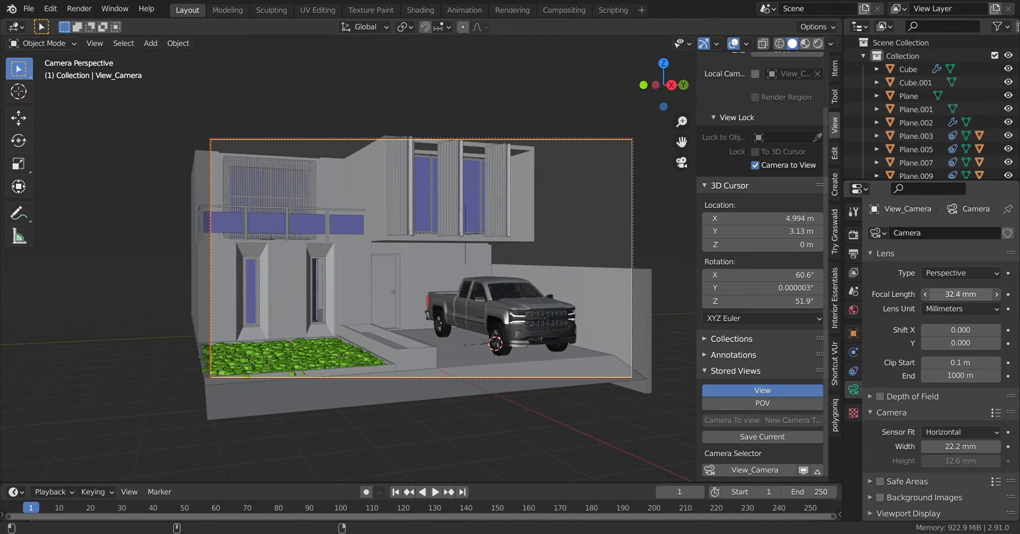
drag(958, 294, 951, 294)
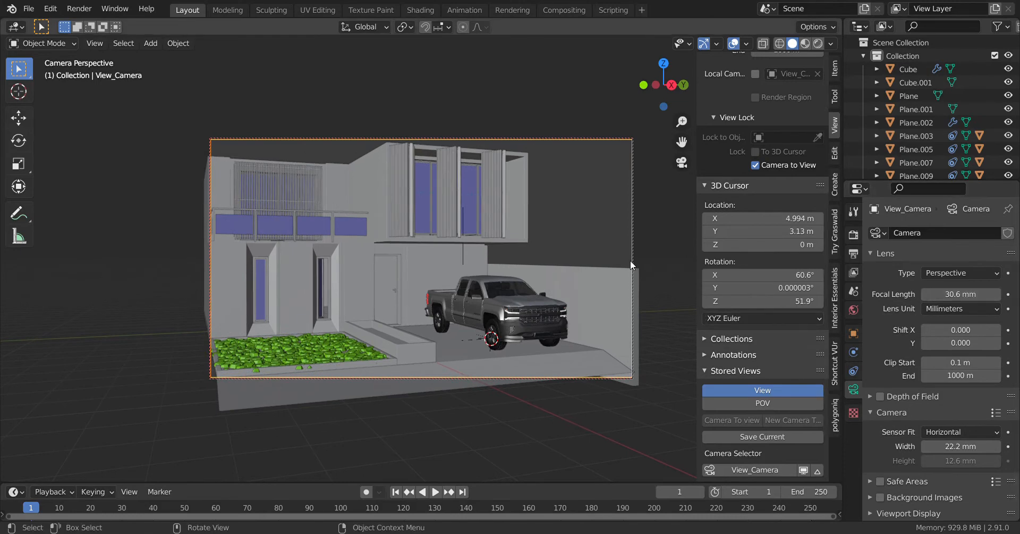
mouse_move(590, 247)
shift+middle_down()
mouse_move(597, 256)
mouse_move(576, 248)
mouse_move(589, 250)
shift+middle_up()
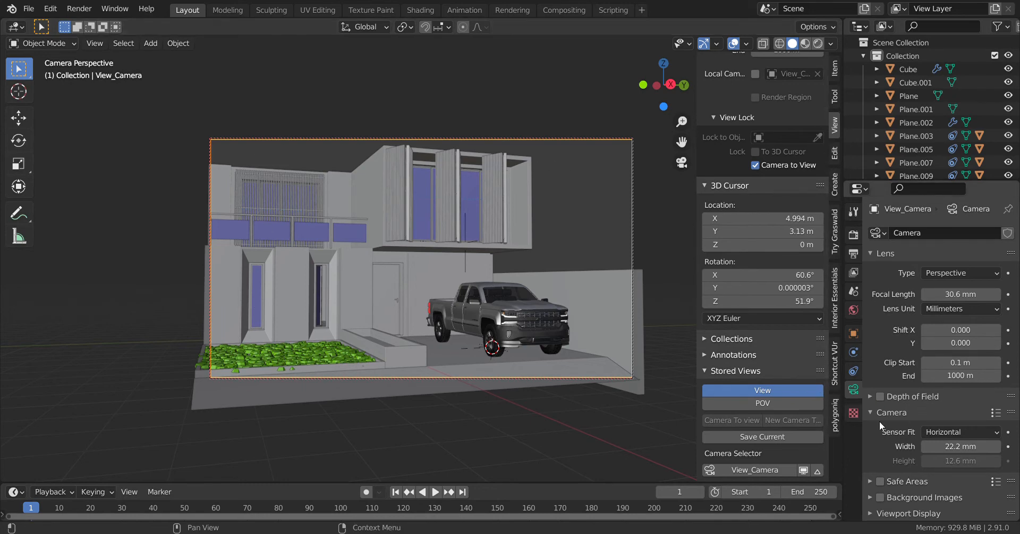
Enable the camera's Limits display and the Thirds composition guide
scroll(897, 456, down, 1)
click(904, 498)
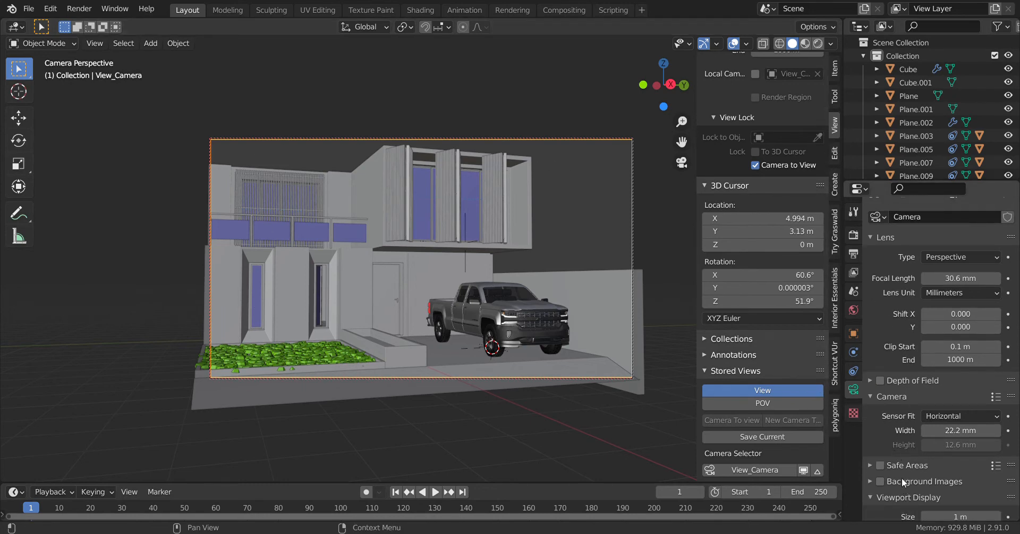
scroll(900, 468, down, 5)
click(929, 416)
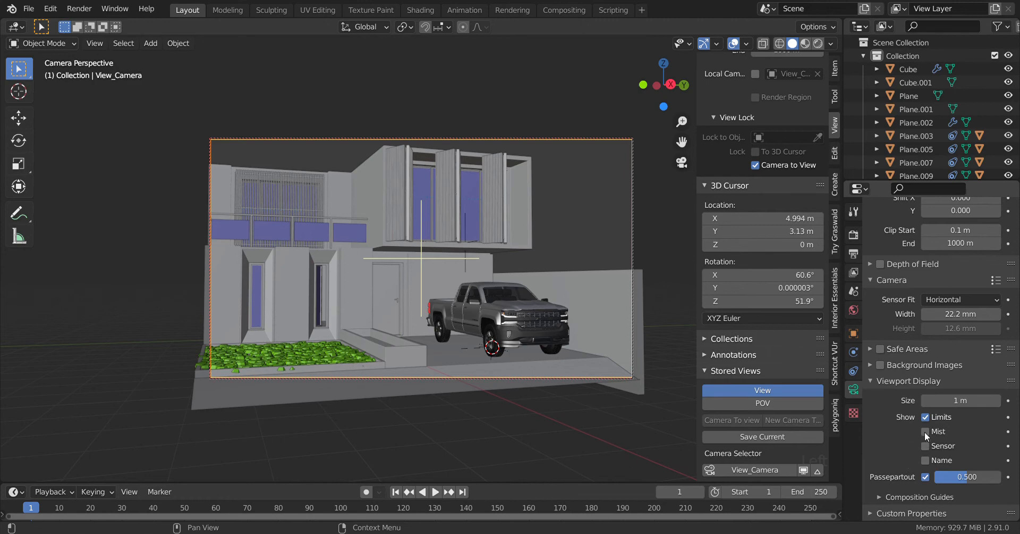
click(913, 382)
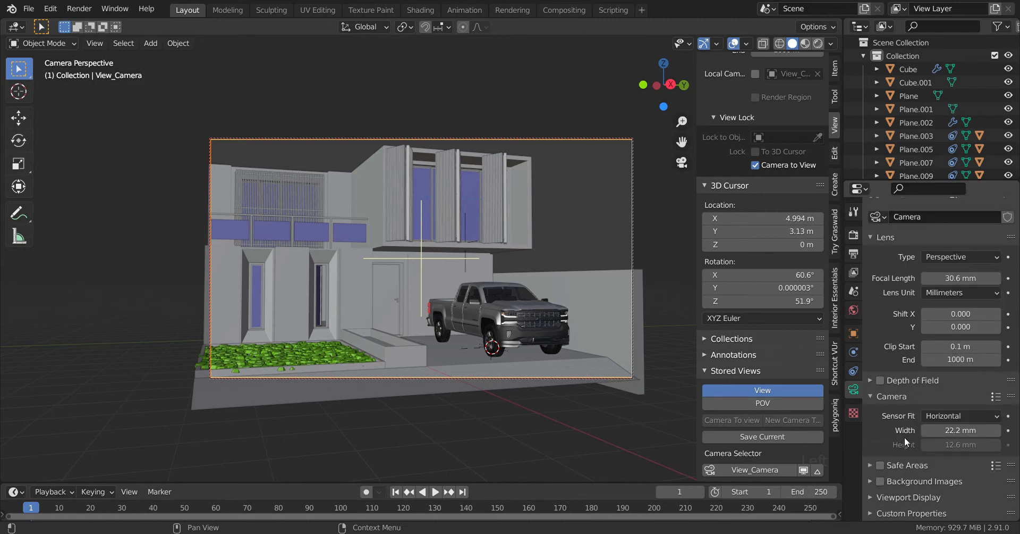
click(910, 496)
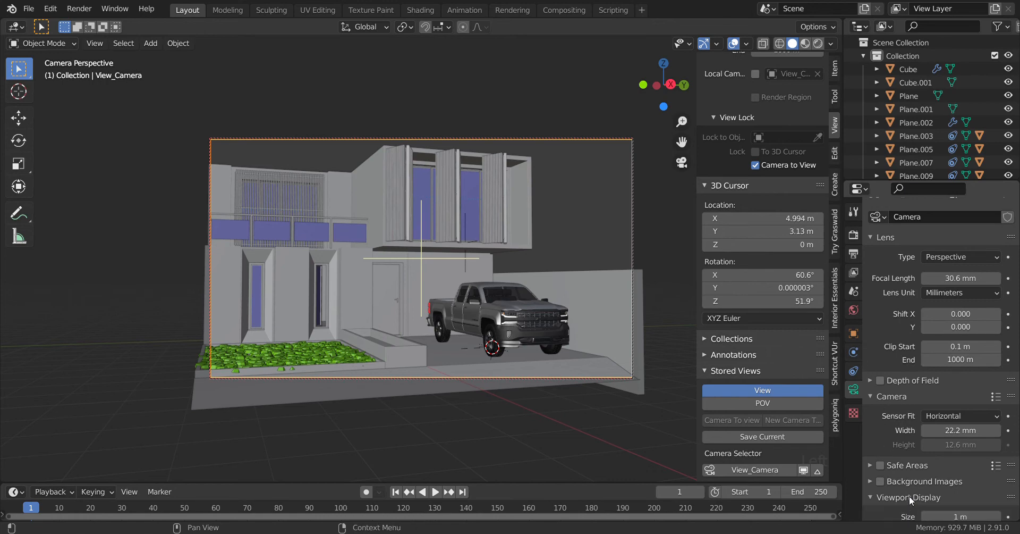
scroll(910, 496, down, 5)
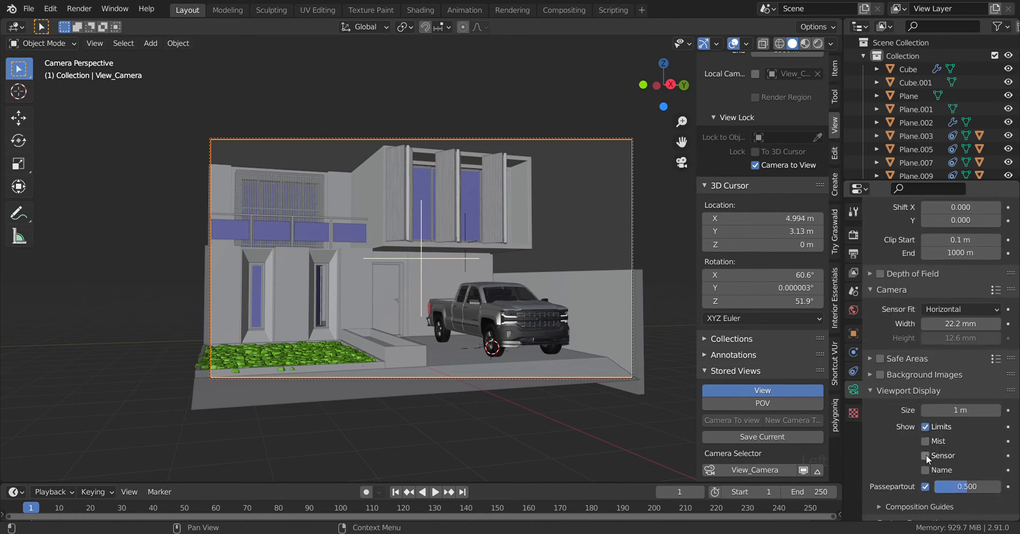
scroll(908, 509, down, 1)
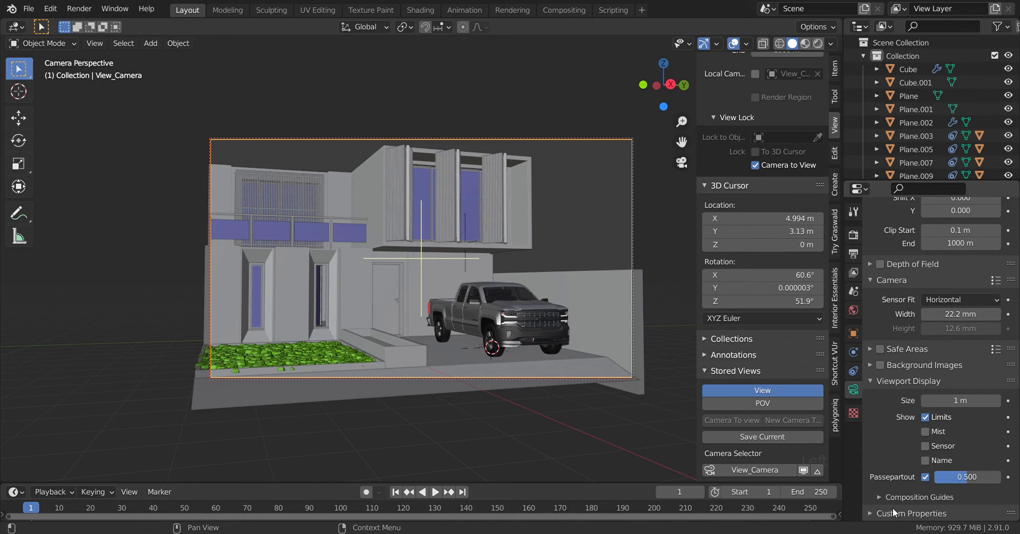
click(900, 496)
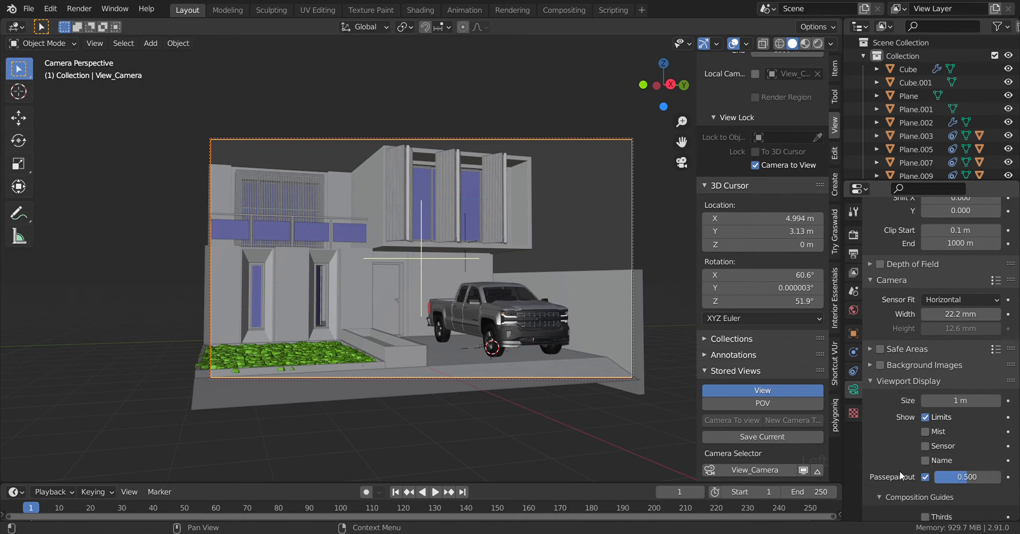
scroll(906, 457, down, 5)
click(925, 411)
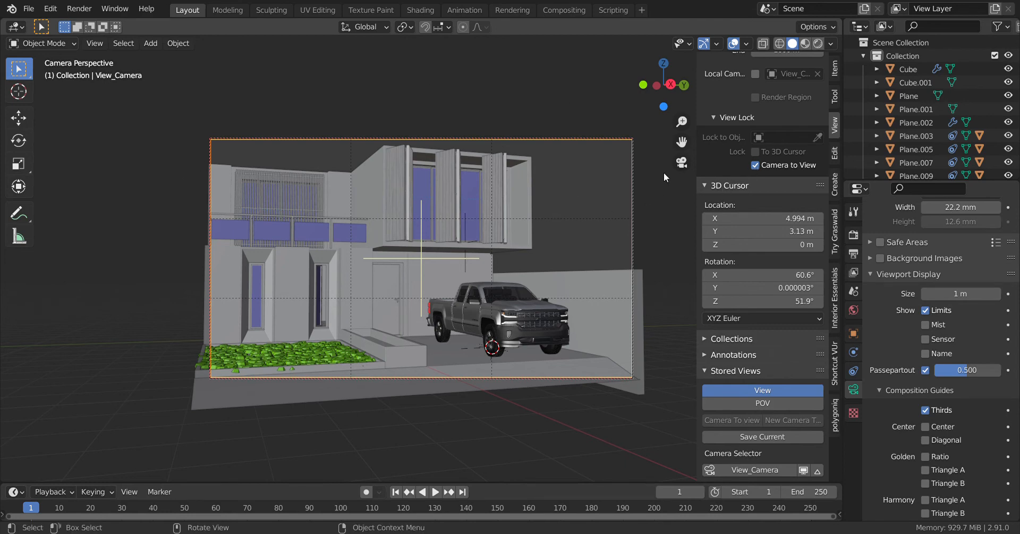
Unlock the camera from the view, check its placement from outside, and return to the camera view
click(755, 166)
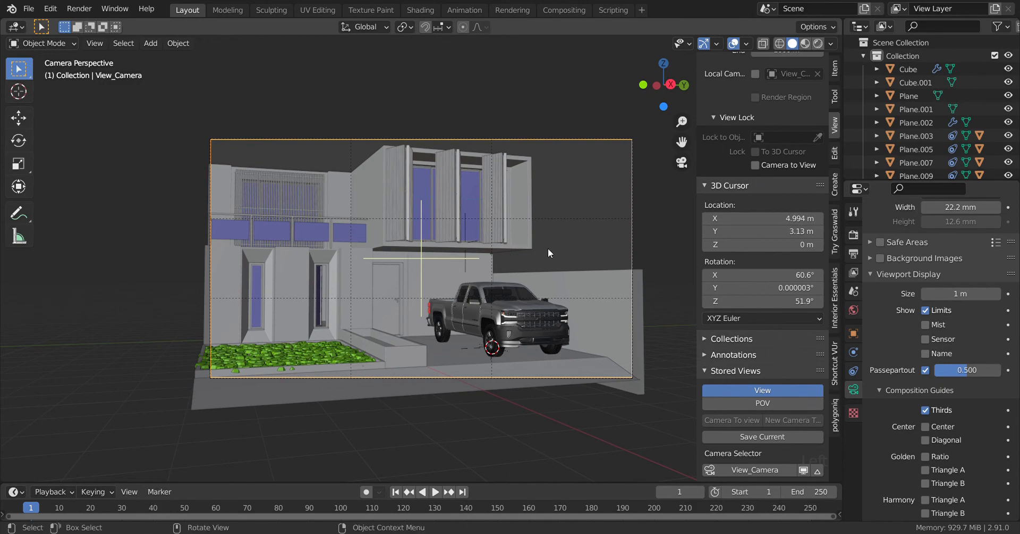
middle_drag(548, 250, 399, 307)
scroll(442, 298, down, 5)
key(KP_0)
middle_drag(458, 105, 345, 170)
scroll(344, 170, down, 3)
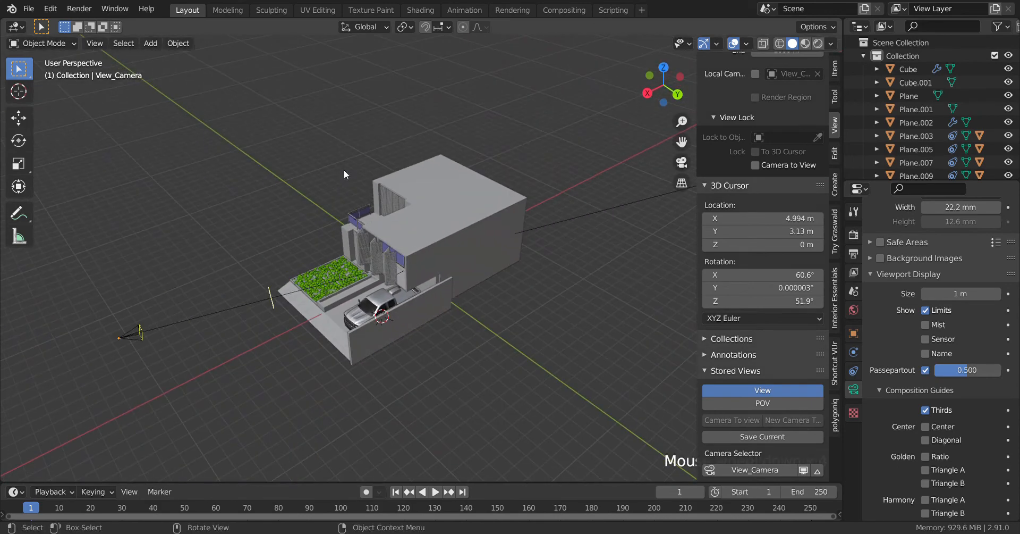
key(KP_0)
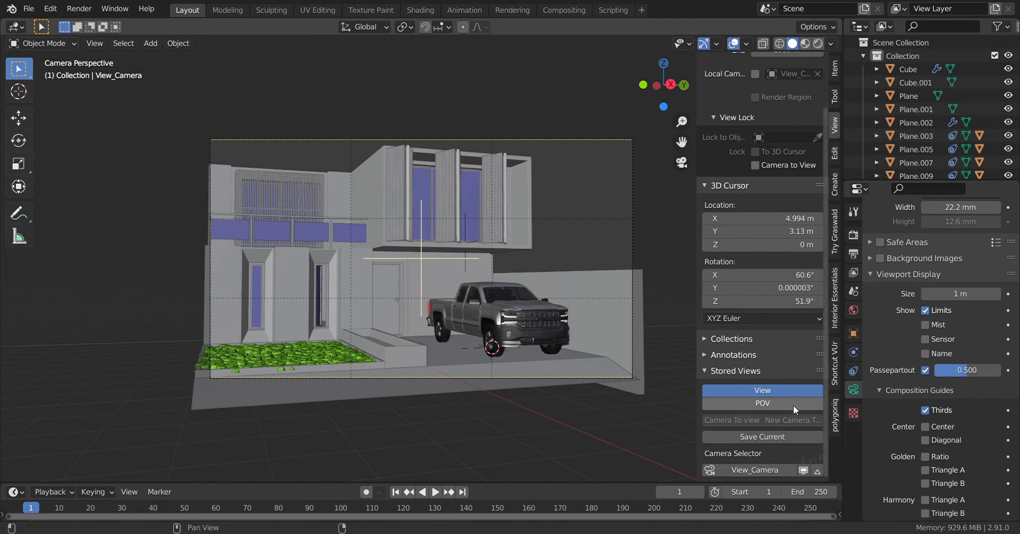
Examine the camera's placement and the house's front and side from several angles outside the camera view
middle_drag(643, 432, 521, 405)
scroll(531, 418, down, 1)
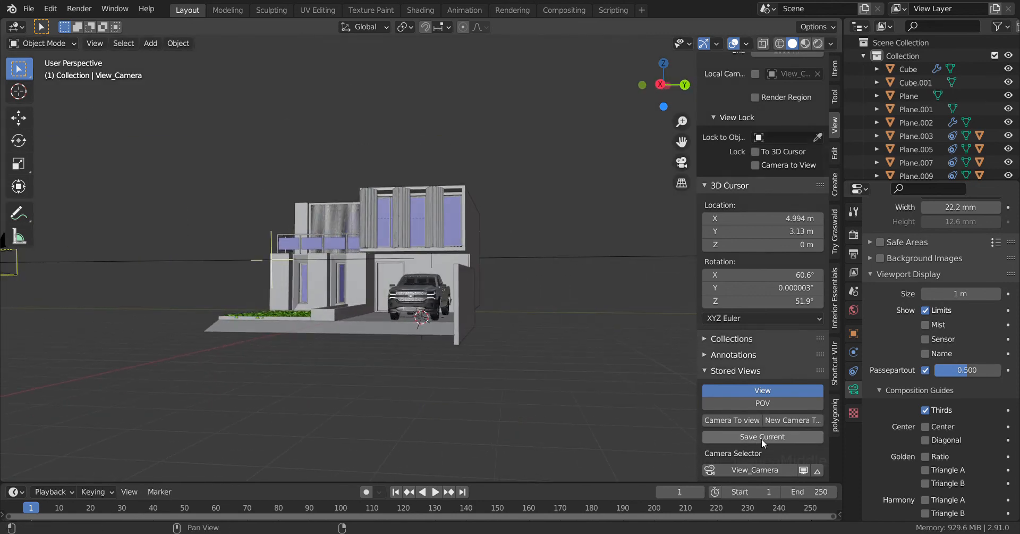
scroll(553, 323, down, 3)
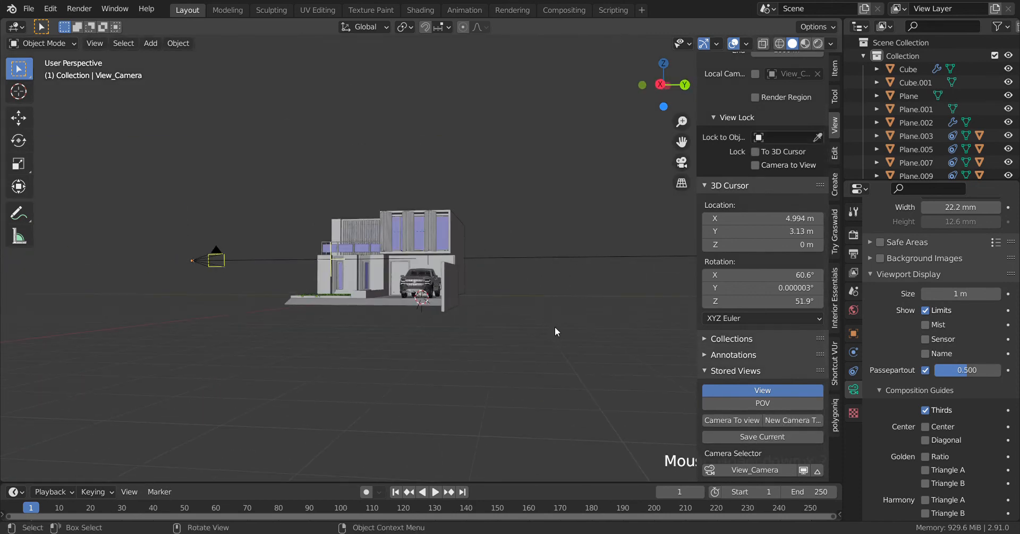
middle_drag(554, 326, 571, 349)
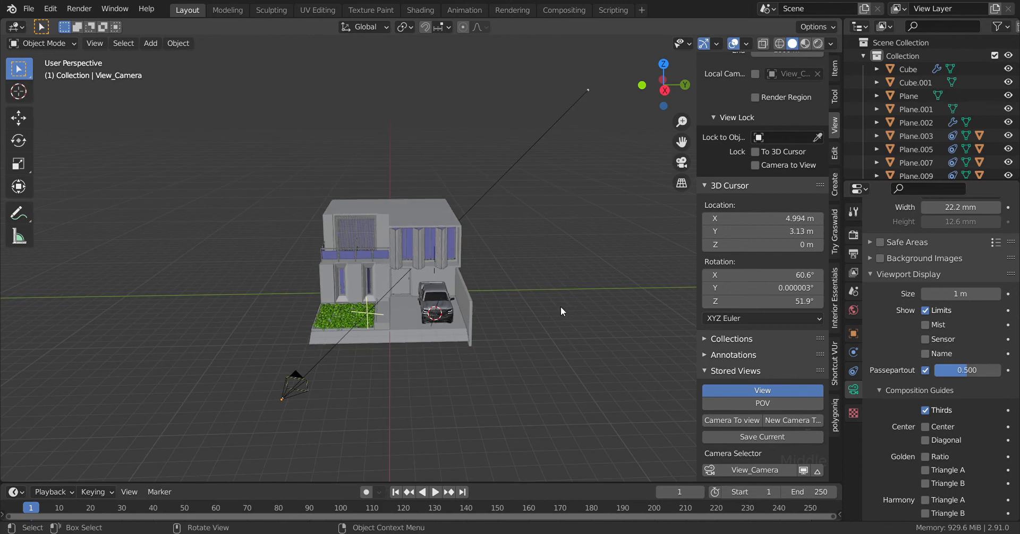
middle_drag(560, 306, 544, 306)
scroll(544, 306, up, 3)
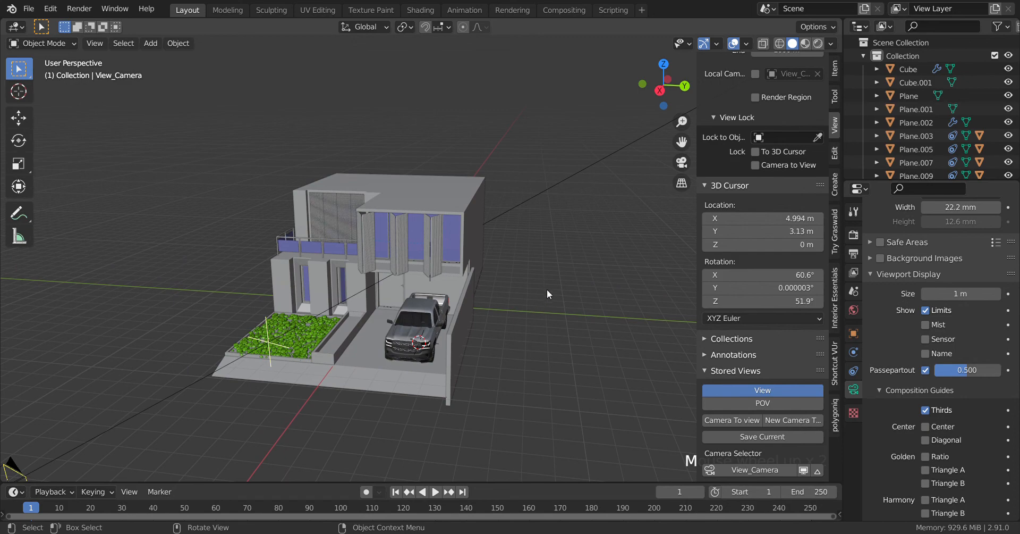
middle_drag(547, 289, 596, 320)
scroll(580, 294, up, 2)
scroll(605, 295, down, 2)
scroll(596, 320, up, 1)
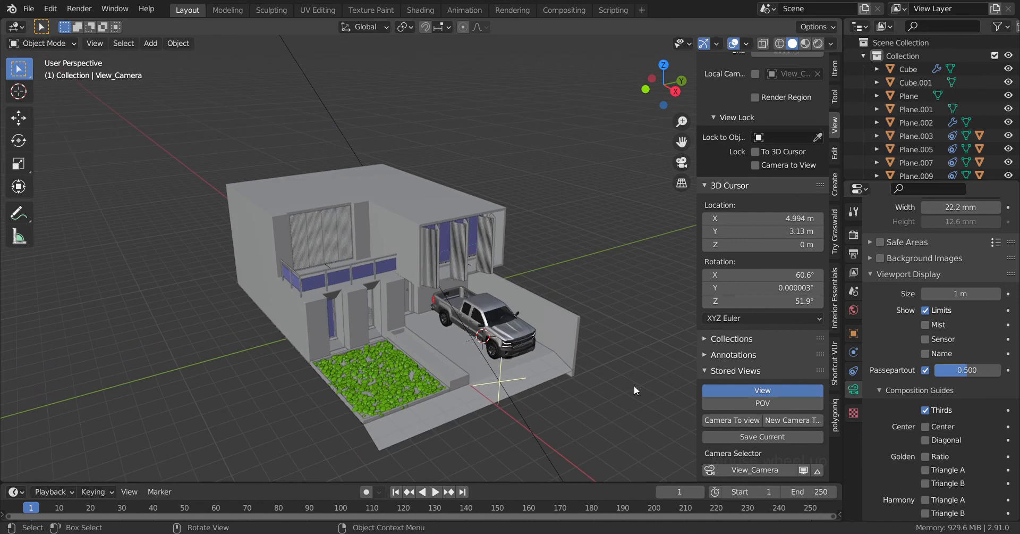